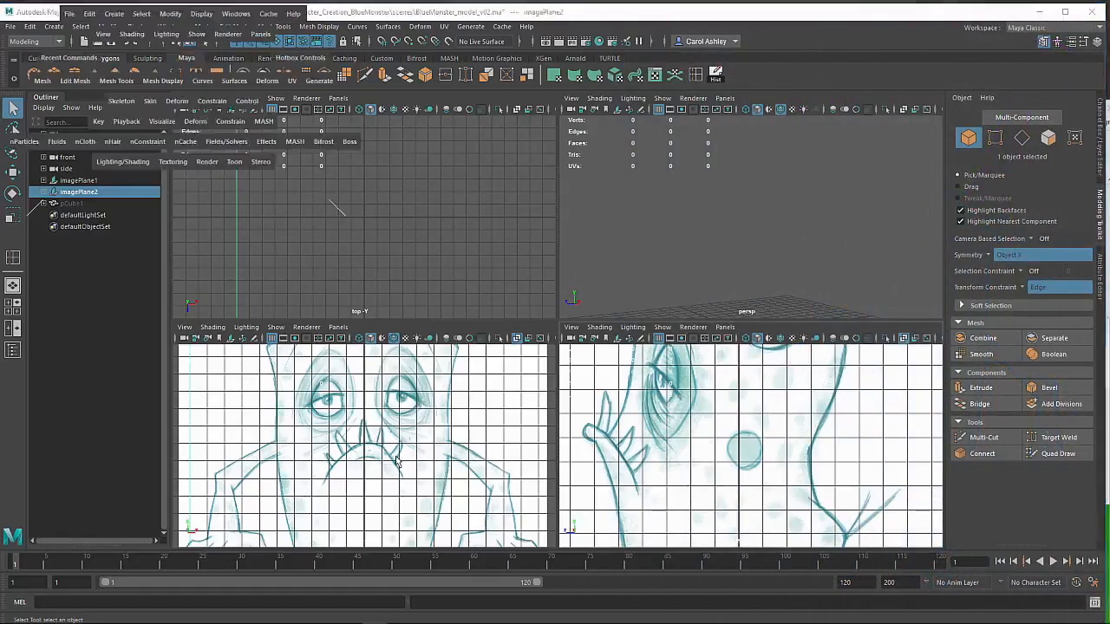
- Frame the whole monster reference in the front view and arrange the viewports as two panes side by side
key("space")
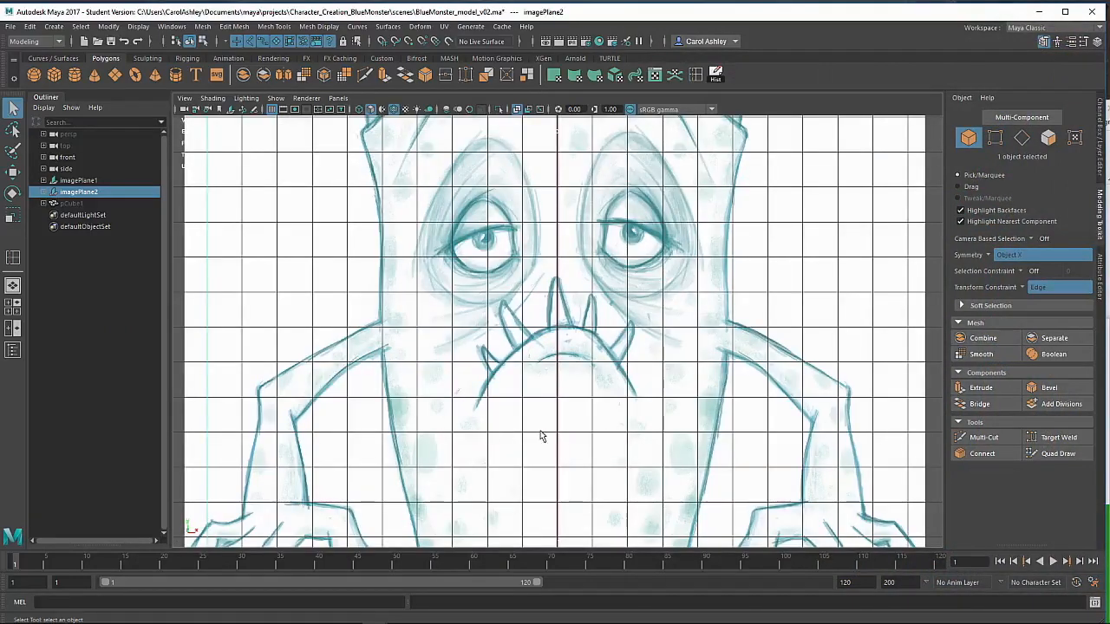
right_click_drag(547, 434, 431, 419, "alt")
right_click_drag(763, 434, 655, 432, "alt")
middle_click_drag(644, 424, 544, 445, "alt")
middle_click_drag(547, 331, 621, 333, "alt")
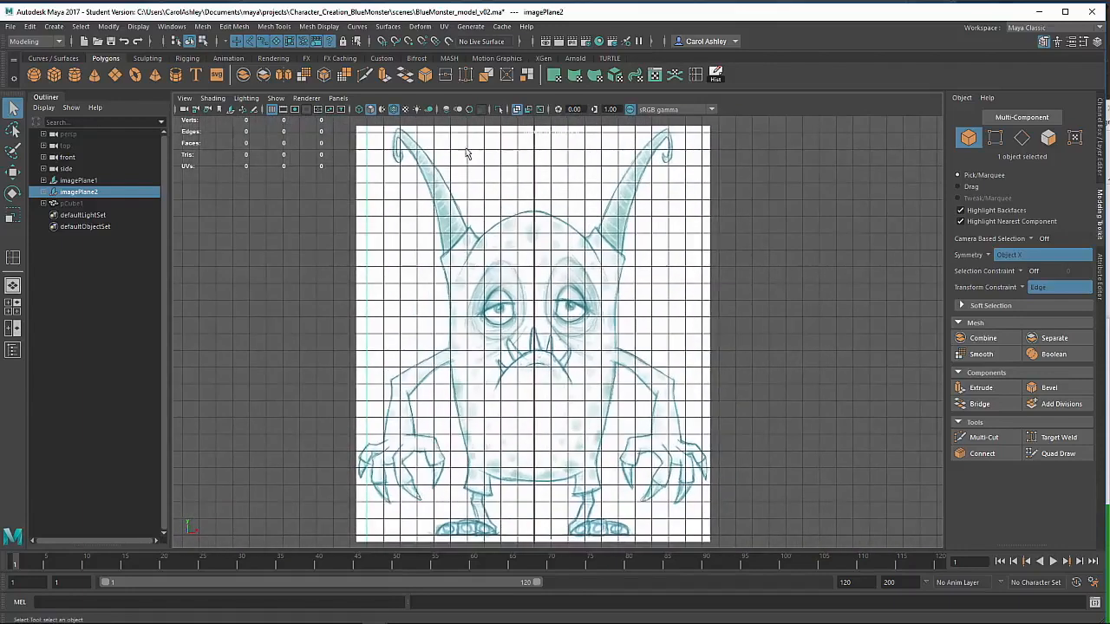
left_click(338, 98)
mouse_move(356, 183)
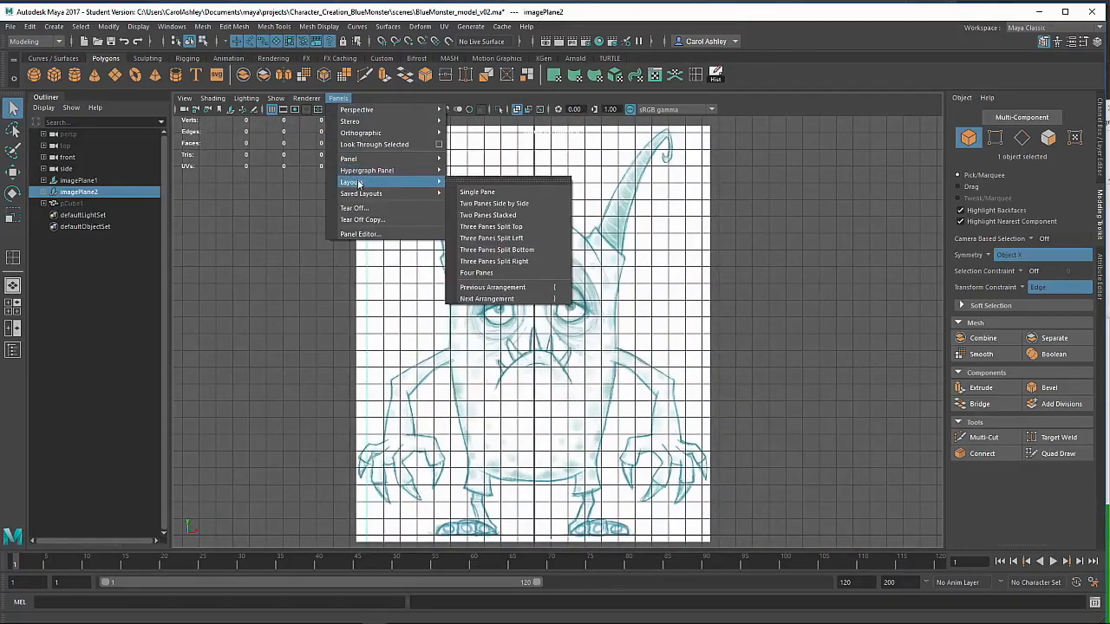
left_click(493, 203)
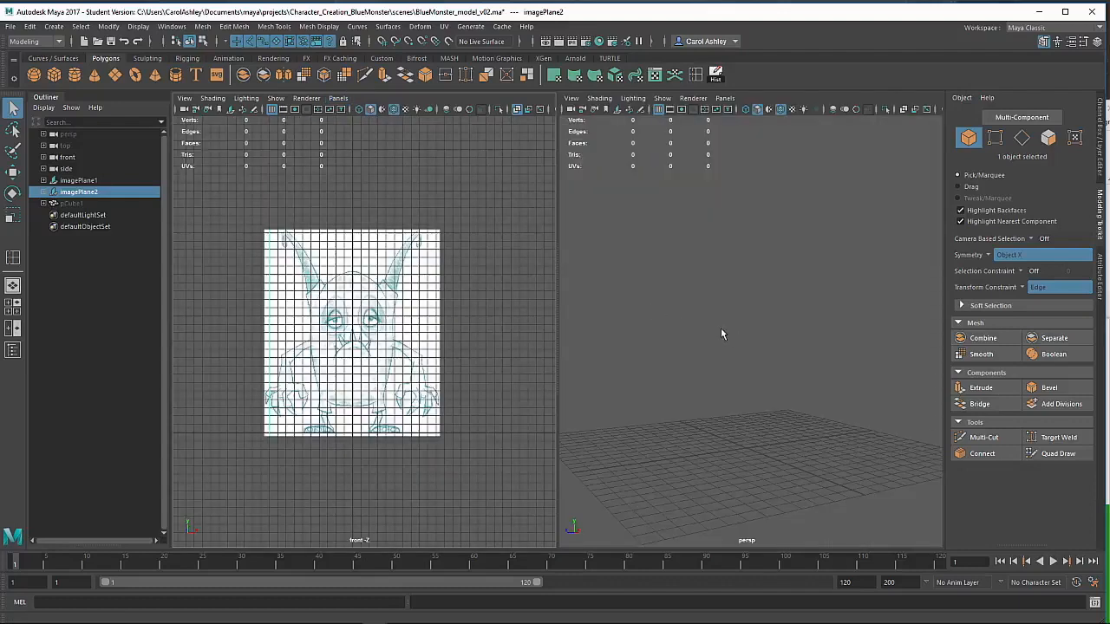
- Show the persp camera in the pane beside the front view and enlarge the front reference drawing
left_click(725, 98)
mouse_move(727, 105)
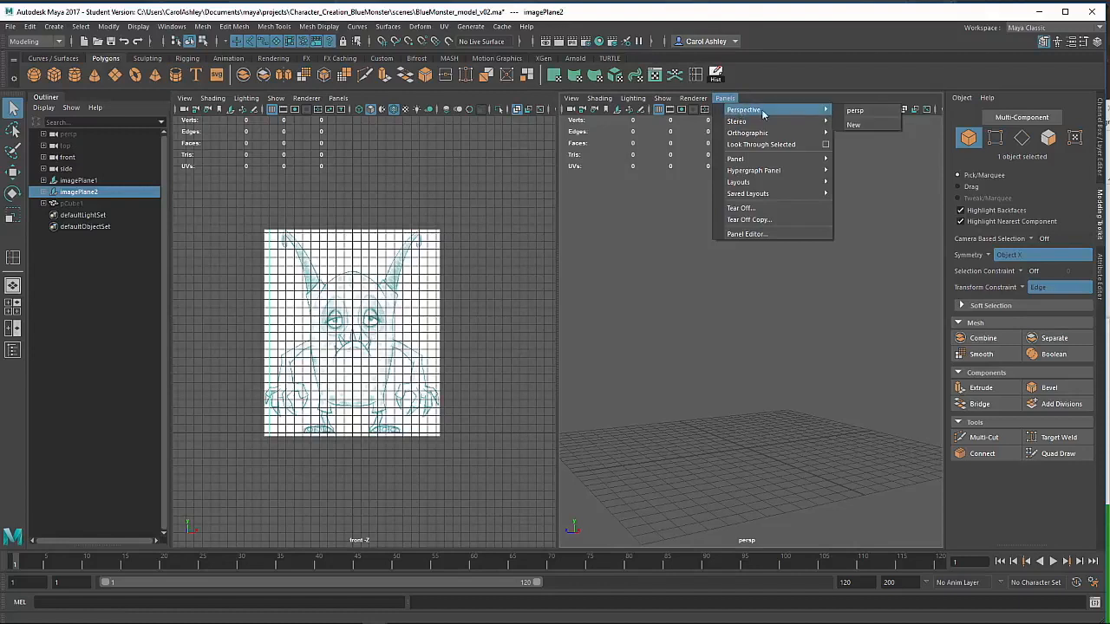
left_click(855, 111)
mouse_move(764, 459)
left_mouse_down("alt")
mouse_move(743, 463)
mouse_move(761, 457)
mouse_move(747, 453)
left_mouse_up("alt")
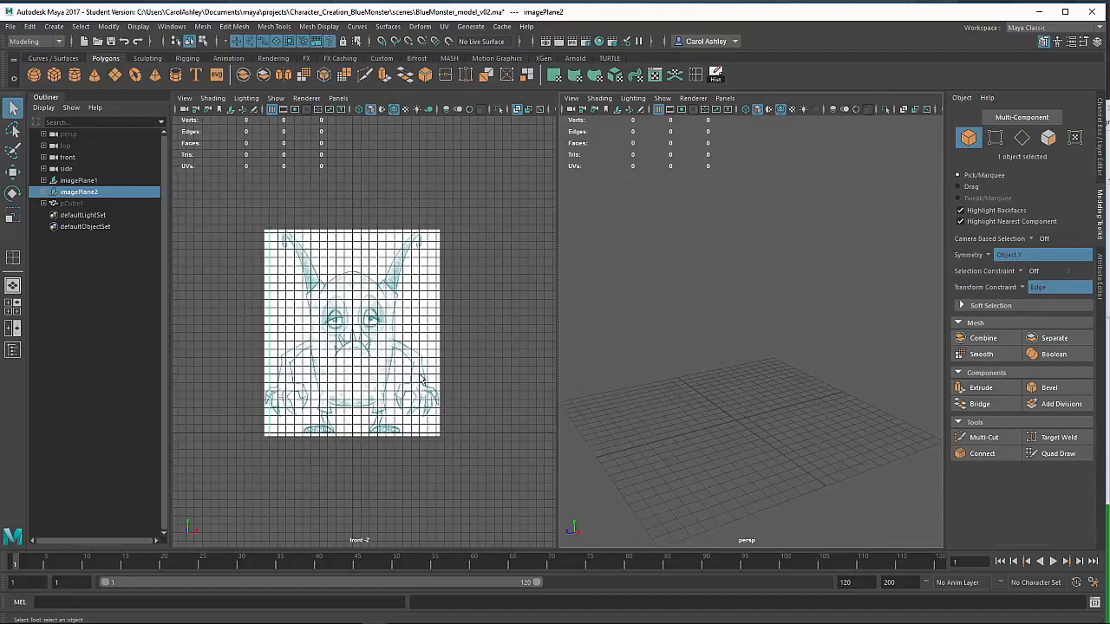
scroll(414, 392, "up", 5)
middle_click_drag(431, 359, 416, 390, "alt")
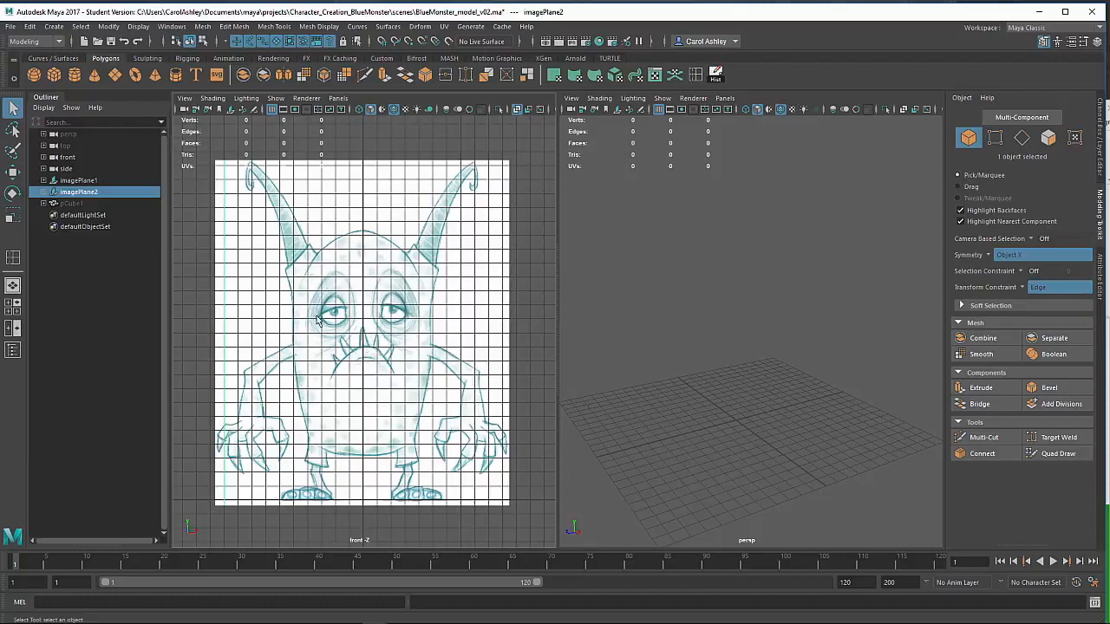
- Create a polygon sphere over the monster's body, scaled to about 4.86 in X and Z and 8.15 in Y
left_click(34, 75)
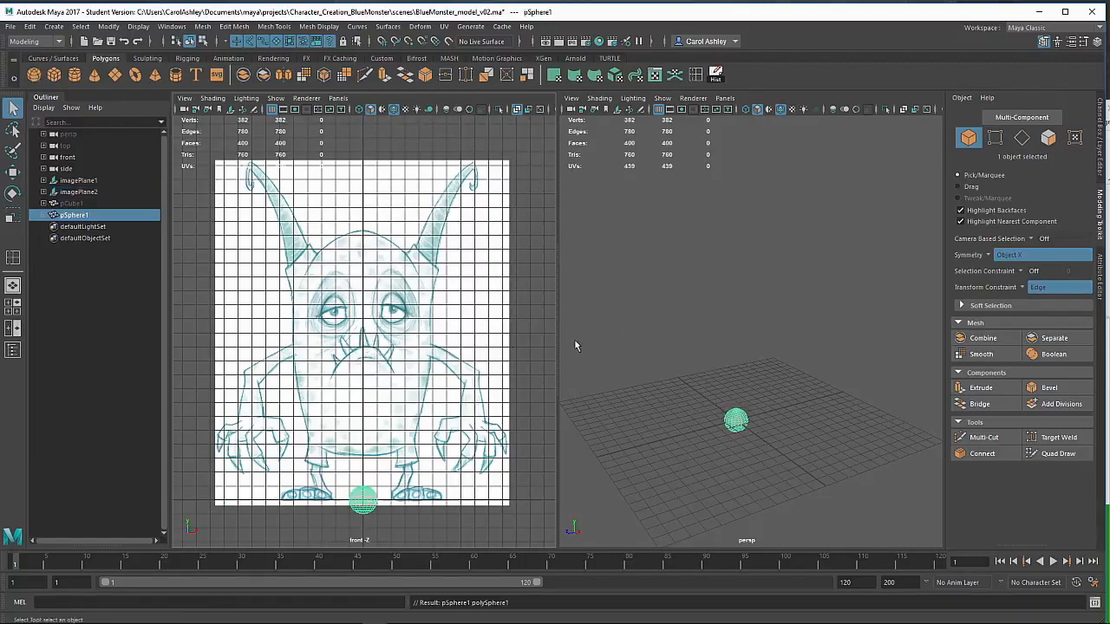
key("w")
left_click_drag(364, 456, 365, 304)
key("r")
left_click_drag(364, 345, 455, 351)
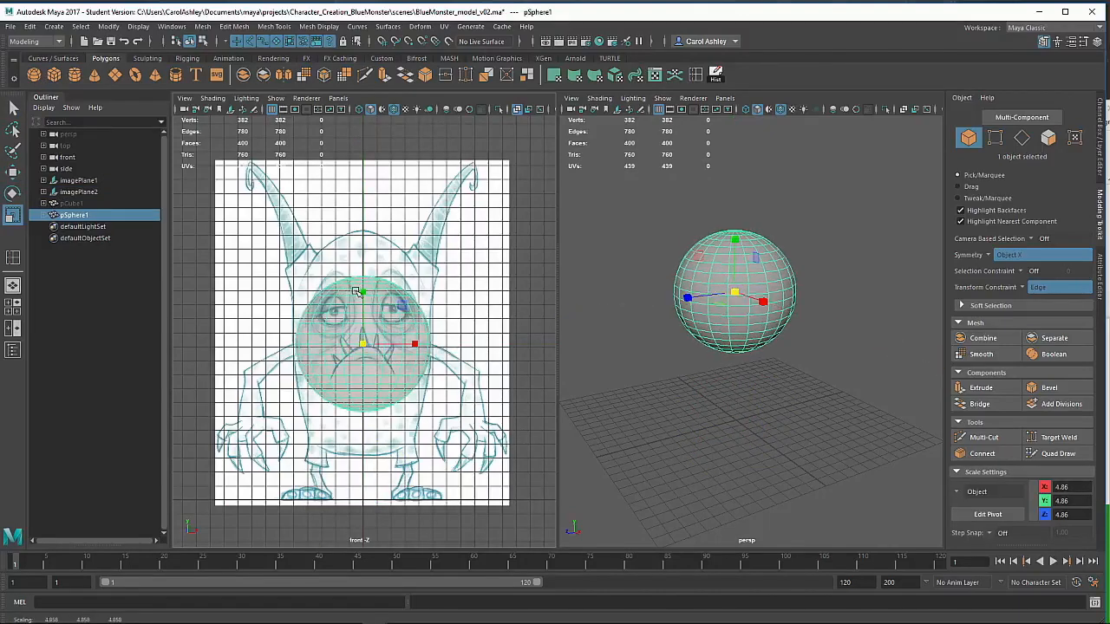
left_click_drag(361, 288, 364, 253)
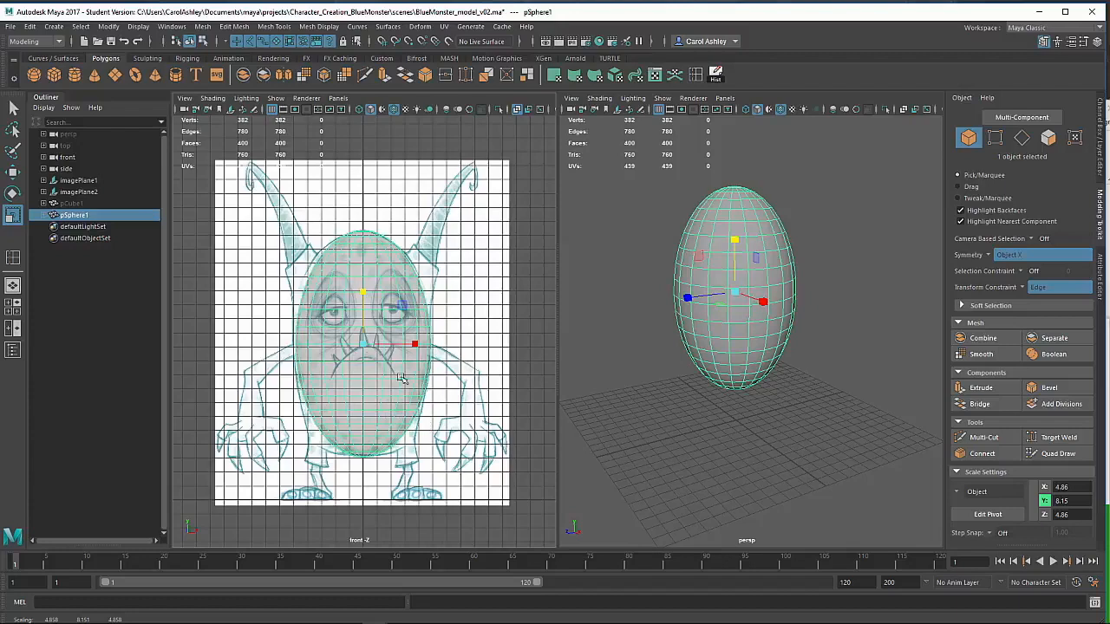
- Examine the sphere's edge layout around its upper and lower poles and along its sides in the perspective view
left_click_drag(659, 373, 740, 437, "alt")
right_click_drag(741, 436, 726, 347, "alt")
mouse_move(727, 347)
middle_mouse_down("alt")
mouse_move(760, 356)
mouse_move(732, 353)
middle_mouse_up("alt")
right_click_drag(716, 348, 752, 339, "alt")
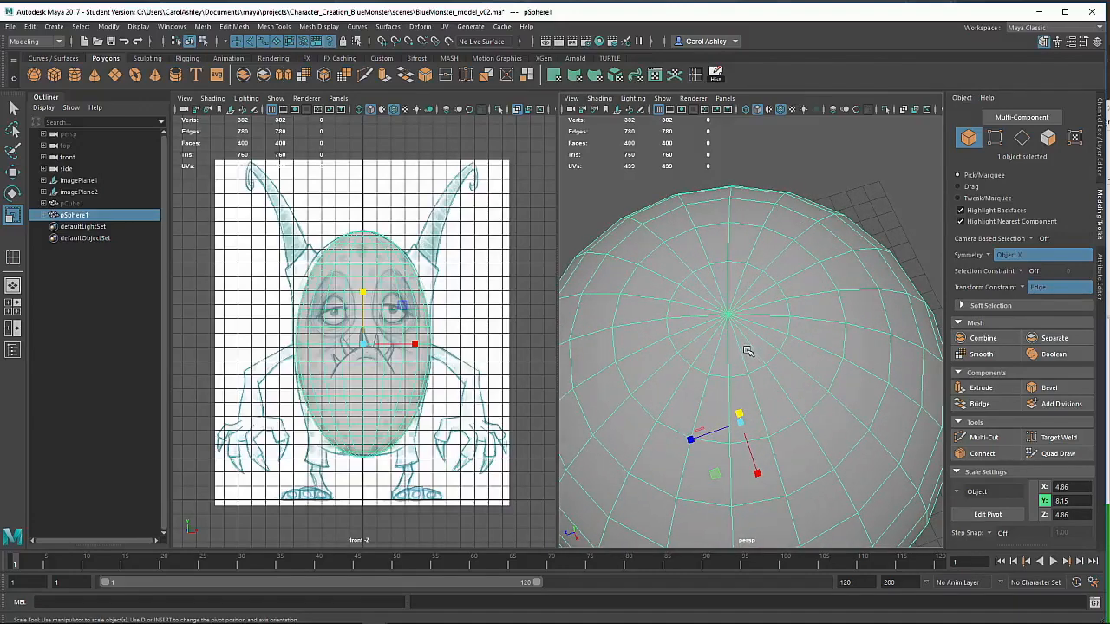
right_click_drag(808, 399, 788, 418, "alt")
left_click_drag(770, 486, 747, 425, "alt")
middle_click_drag(754, 454, 733, 392, "alt")
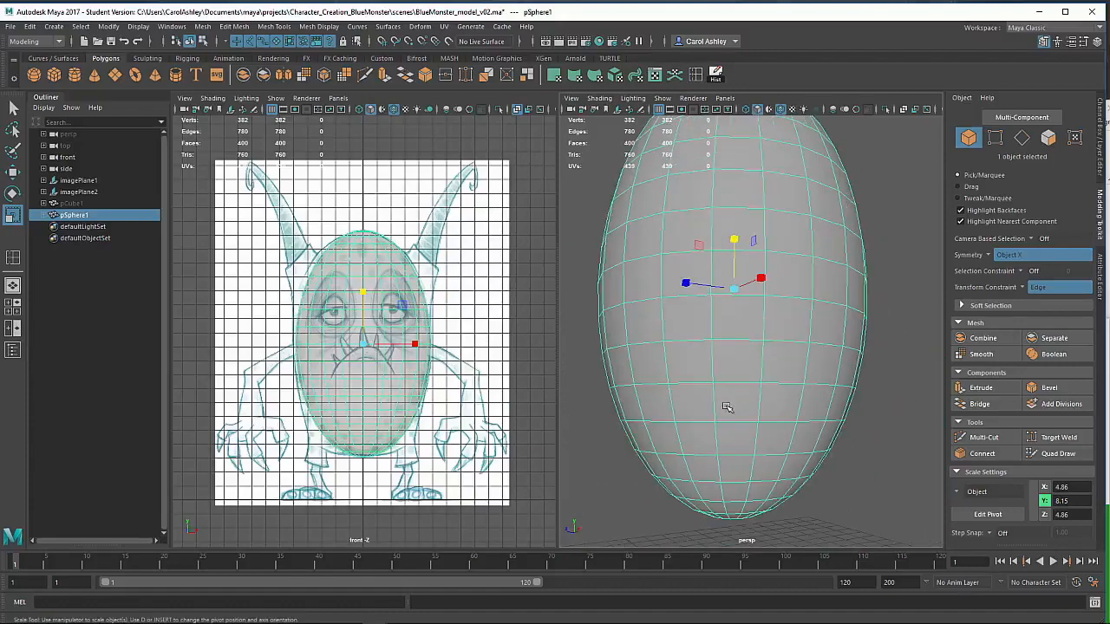
left_click_drag(706, 423, 781, 388, "alt")
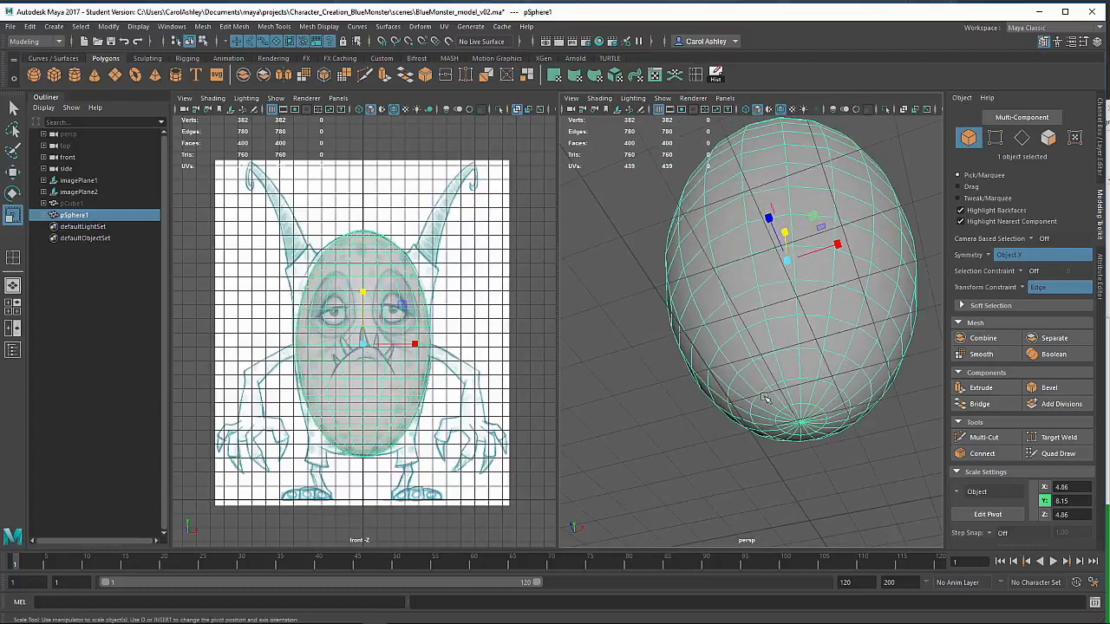
mouse_move(788, 357)
left_mouse_down("alt")
mouse_move(774, 355)
mouse_move(798, 344)
left_mouse_up("alt")
middle_click_drag(800, 340, 772, 447, "alt")
left_click_drag(773, 446, 720, 336, "alt")
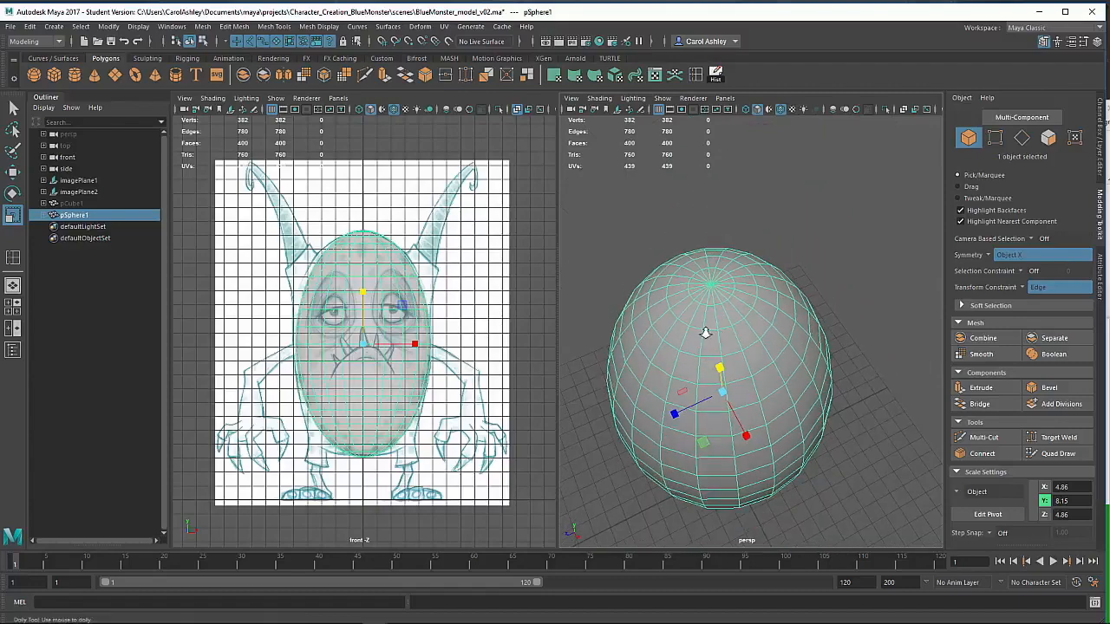
right_click_drag(705, 333, 739, 336, "alt")
middle_click_drag(734, 334, 766, 335, "alt")
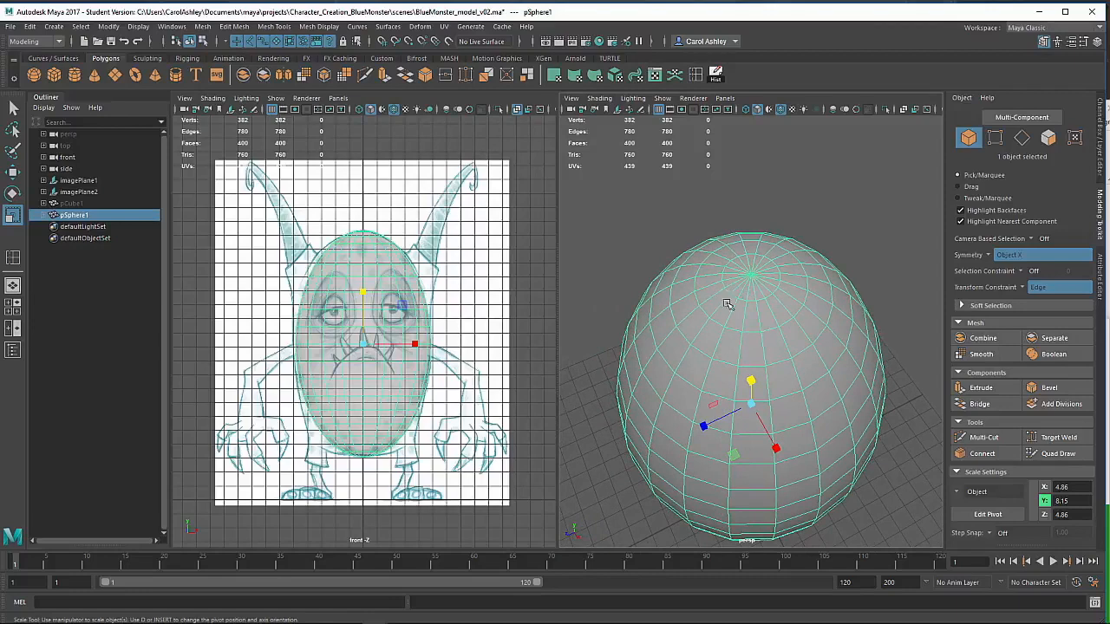
left_click_drag(719, 347, 752, 278, "alt")
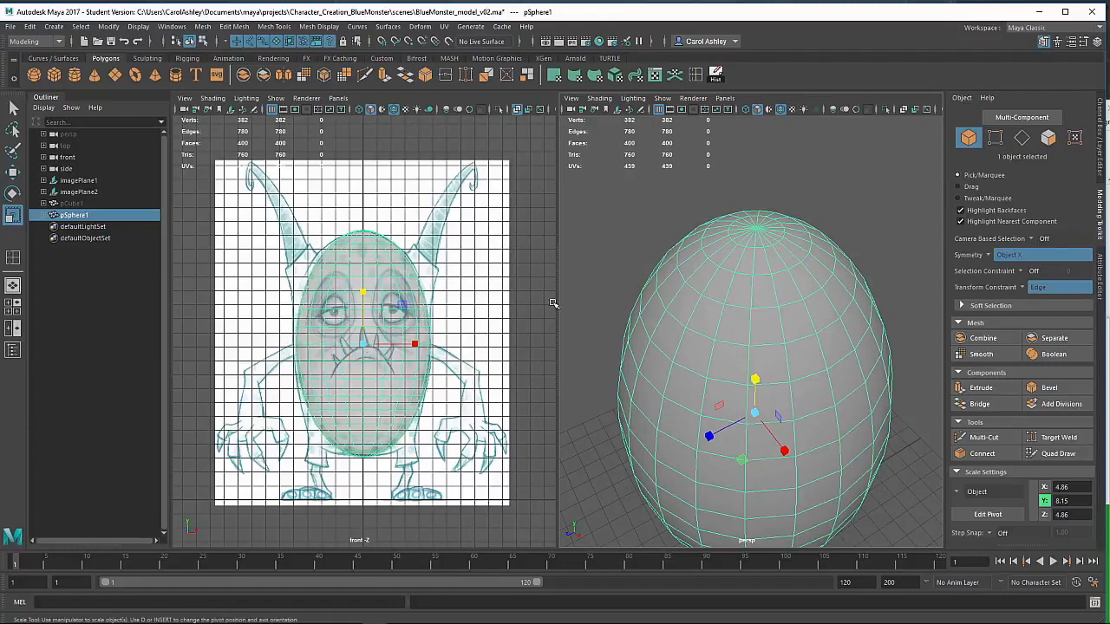
left_click_drag(809, 351, 807, 327, "alt")
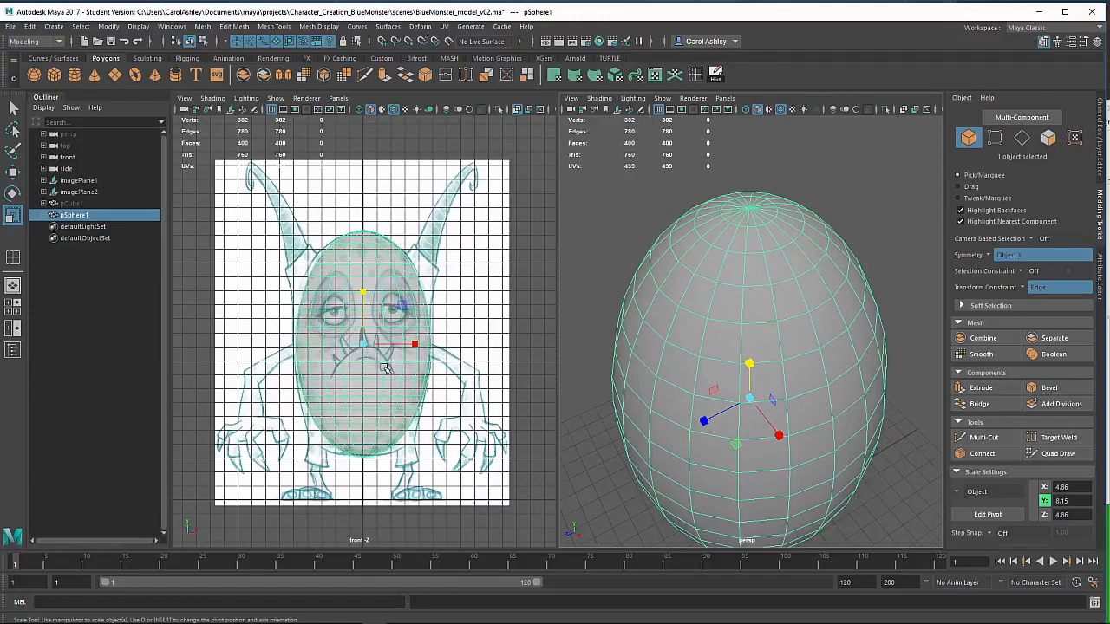
left_click_drag(667, 363, 677, 345, "alt")
middle_click_drag(699, 366, 702, 325, "alt")
scroll(702, 325, "down", 3)
left_click_drag(777, 353, 745, 253, "alt")
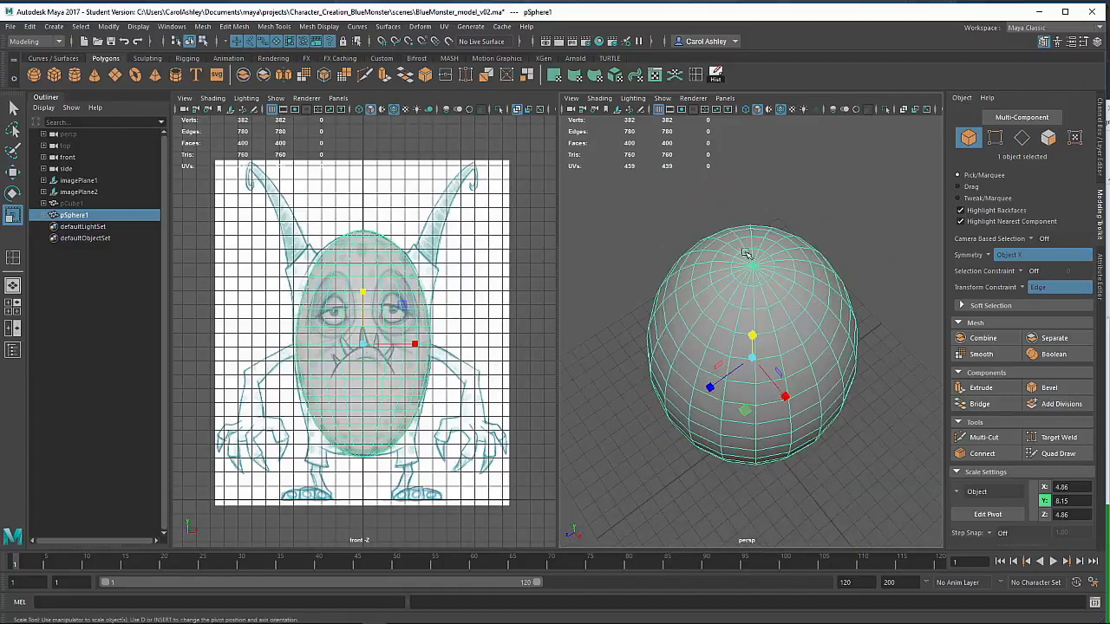
left_click_drag(732, 312, 724, 315, "alt")
right_click_drag(724, 316, 758, 309, "alt")
middle_click_drag(757, 307, 753, 328, "alt")
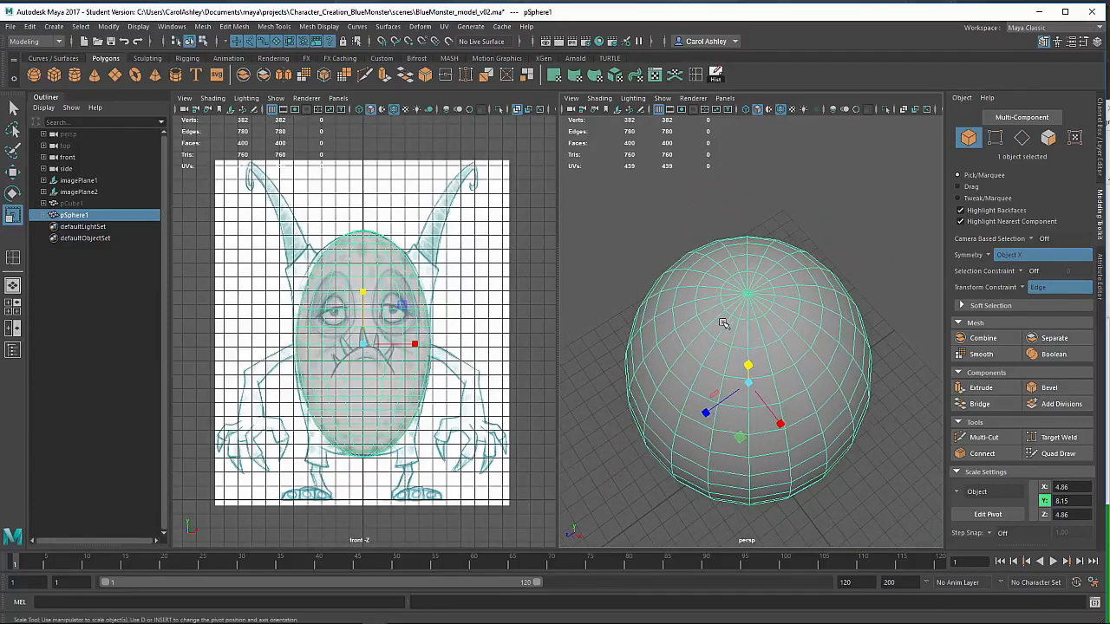
right_click_drag(724, 320, 790, 310, "alt")
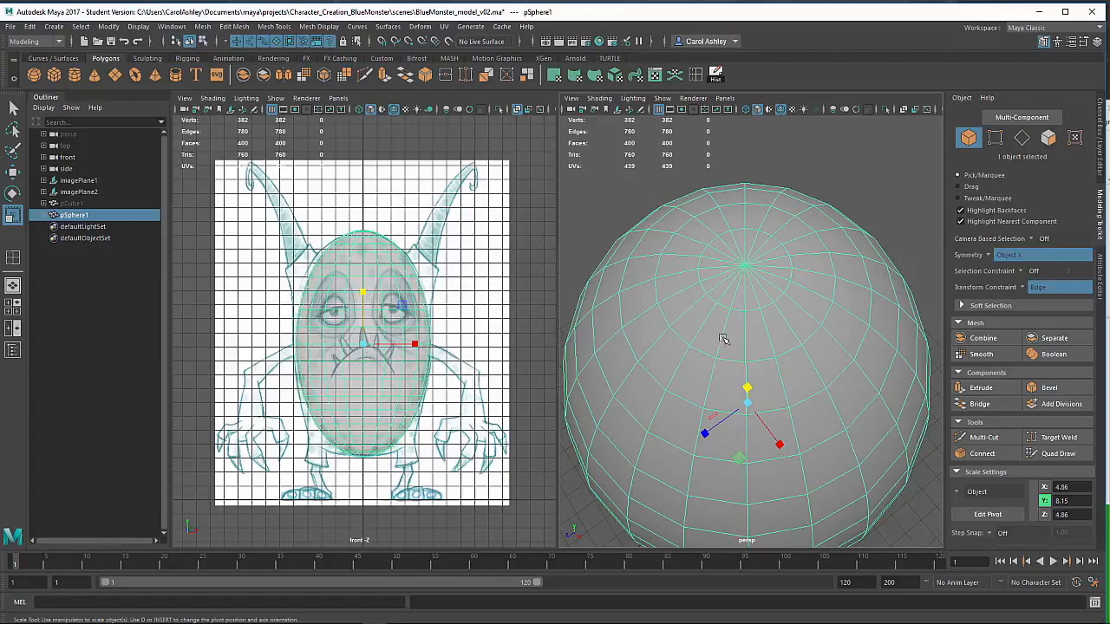
- Delete the stretched sphere from the scene
key("bracketleft")
key("bracketleft")
key("Delete")
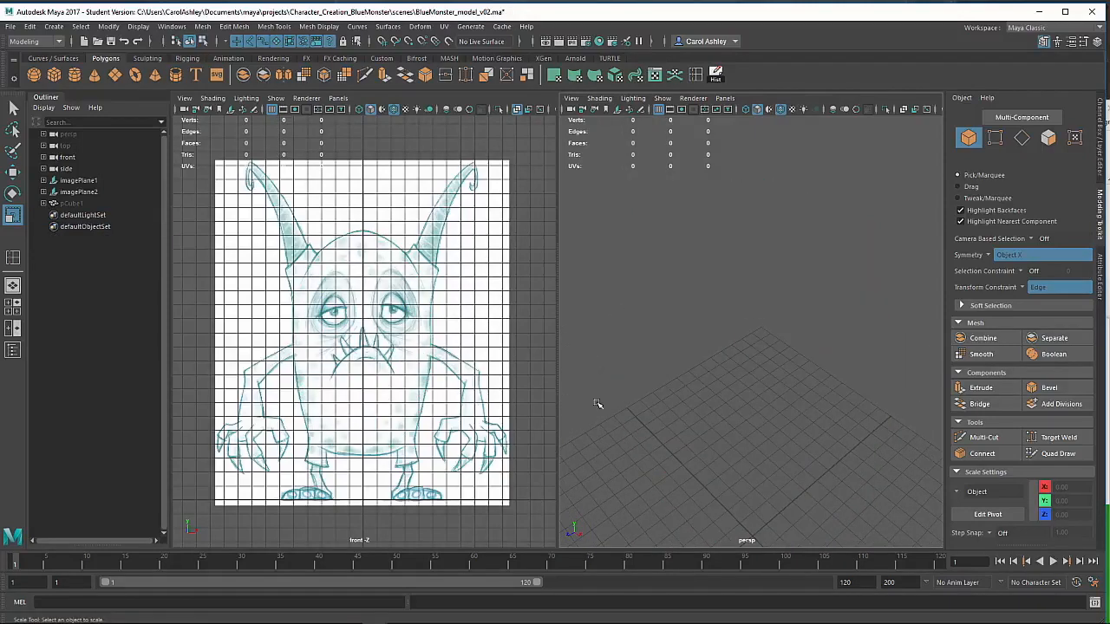
- Create a polygon cube and raise it to about Y 10.81, over the monster's mouth in the front view
left_click_drag(786, 444, 728, 324, "alt")
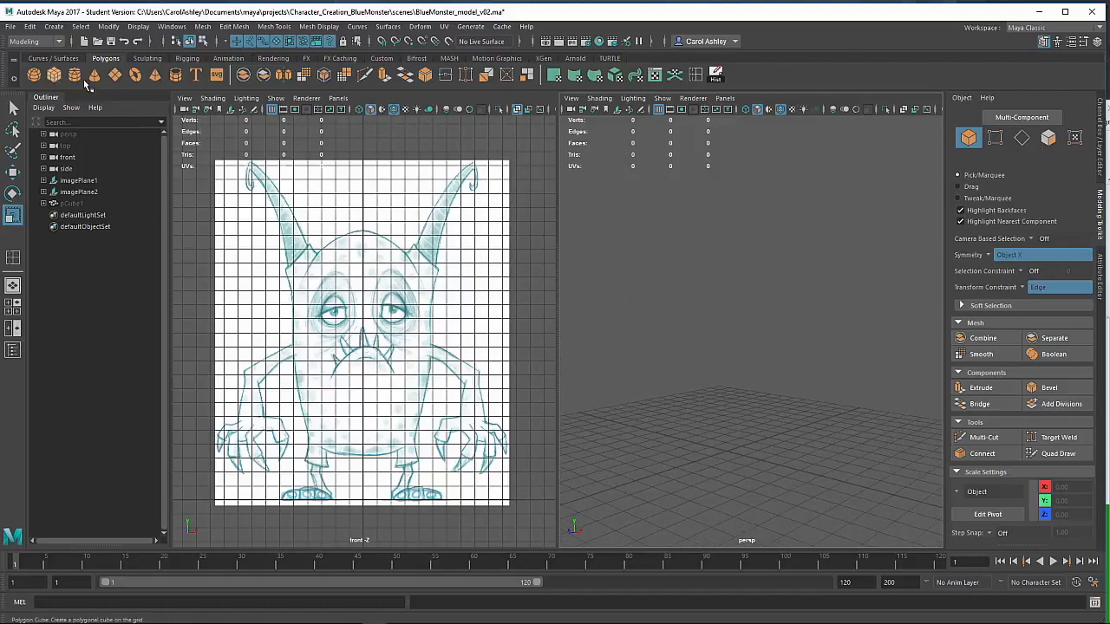
left_click(54, 75)
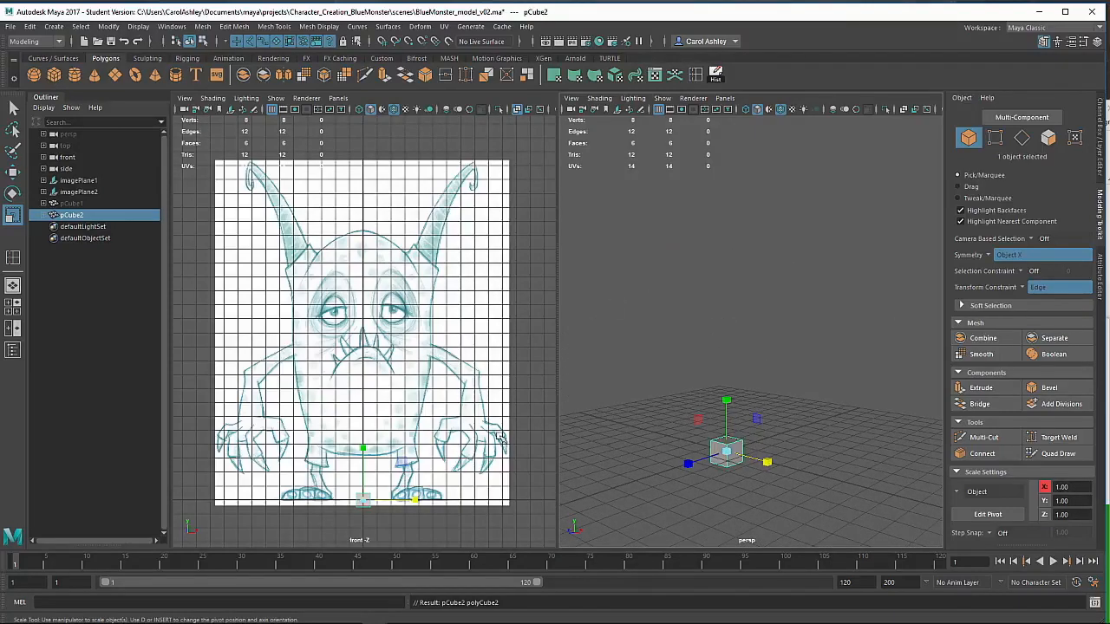
key("e")
key("w")
left_click_drag(364, 465, 369, 311)
scroll(436, 404, "up", 3)
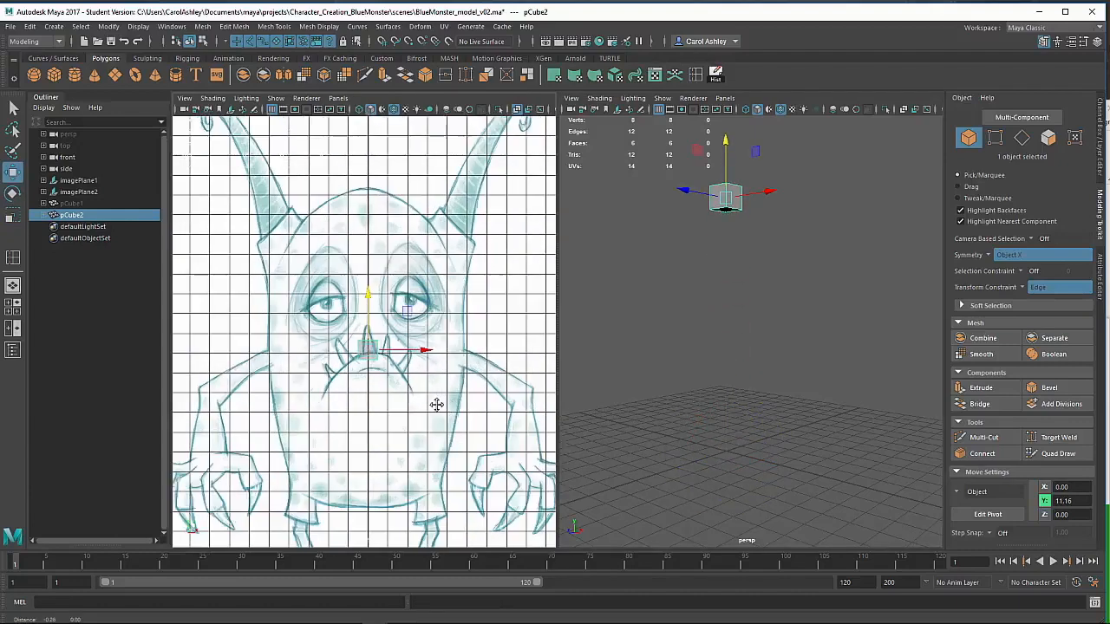
left_click_drag(370, 305, 371, 313)
scroll(371, 364, "up", 3)
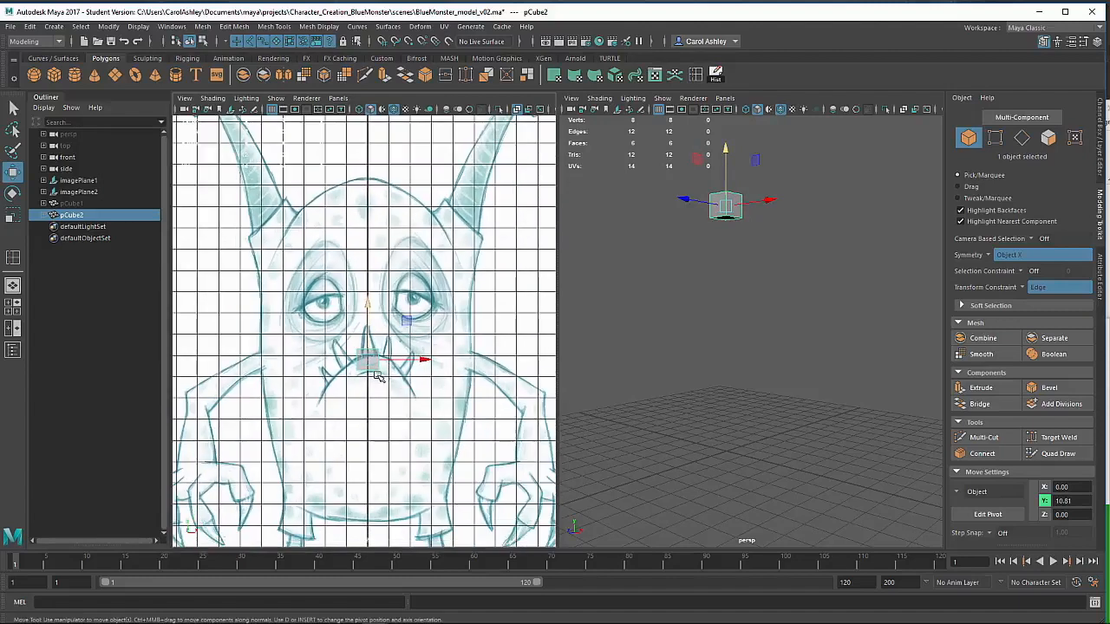
- Scale the cube over the monster's body to about 7.03 in X and Z and 12.96 in Y
key("r")
left_click_drag(367, 359, 483, 382)
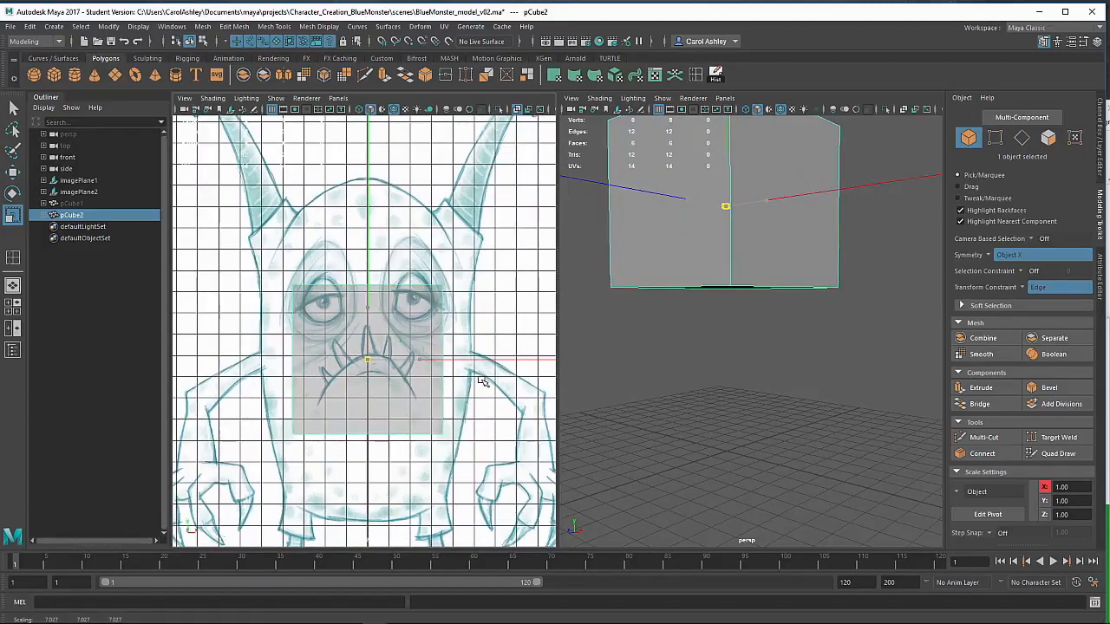
left_click_drag(369, 314, 373, 264)
scroll(369, 329, "down", 3)
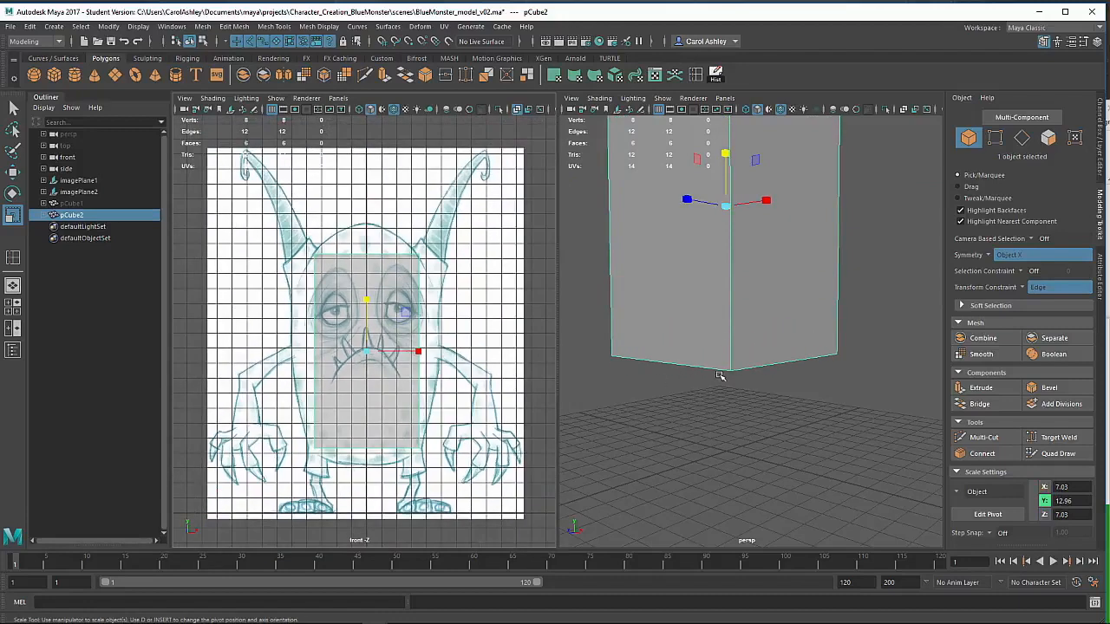
scroll(793, 412, "down", 3)
middle_click_drag(727, 417, 713, 494, "alt")
left_click_drag(714, 494, 862, 391, "alt")
- Set the cube's subdivisions to 2 in width, 3 in height and 2 in depth
left_click(1102, 135)
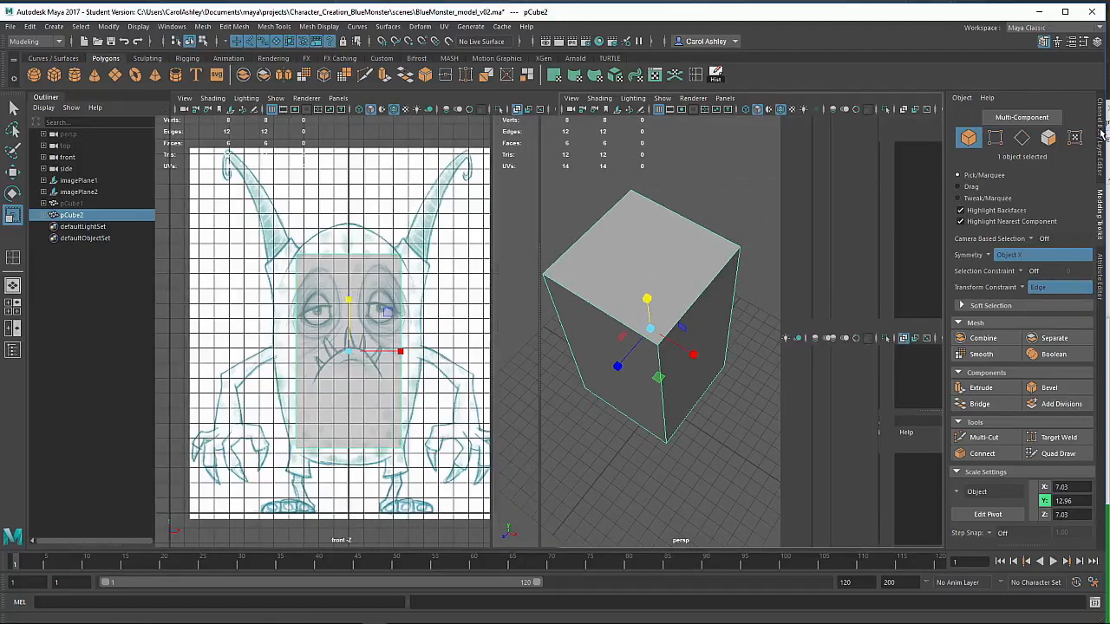
left_click_drag(649, 379, 653, 358, "alt")
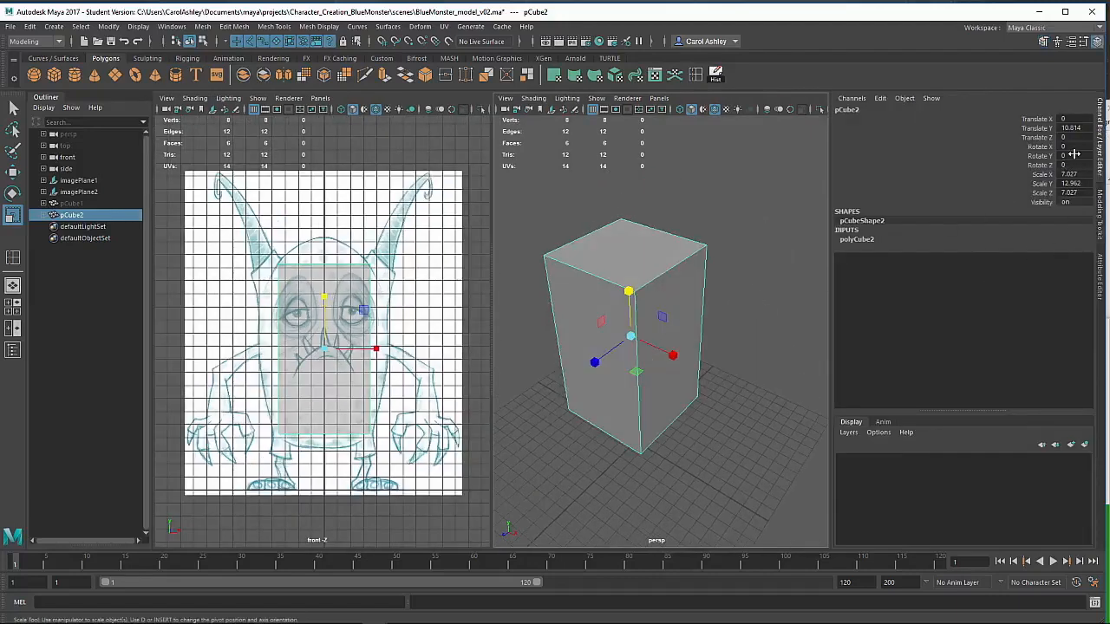
left_click_drag(735, 276, 657, 335, "alt")
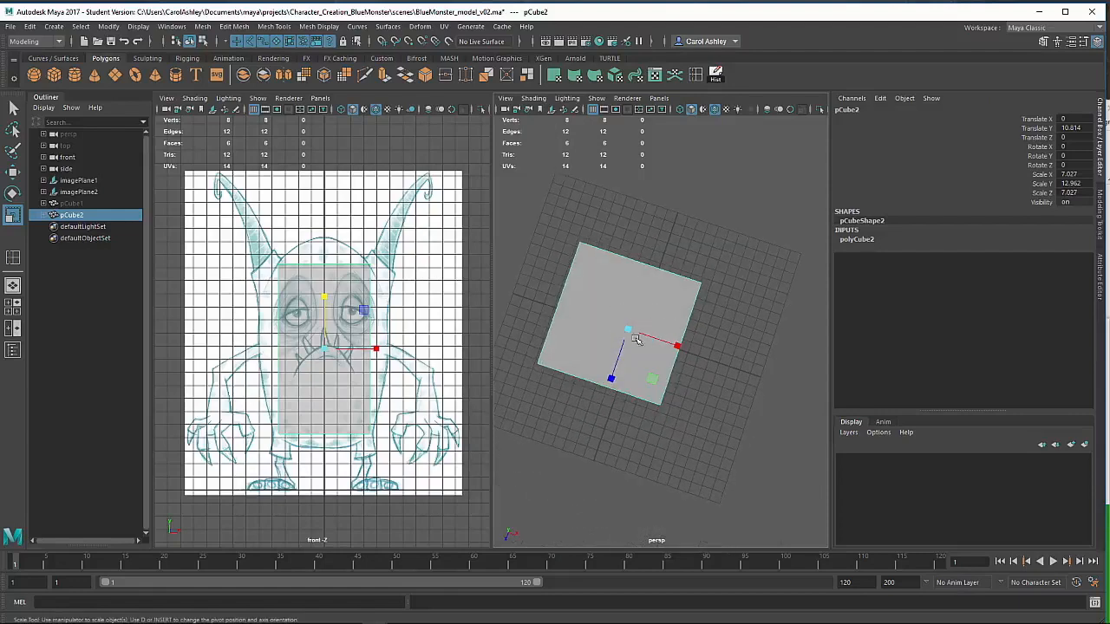
left_click_drag(586, 362, 509, 309, "alt")
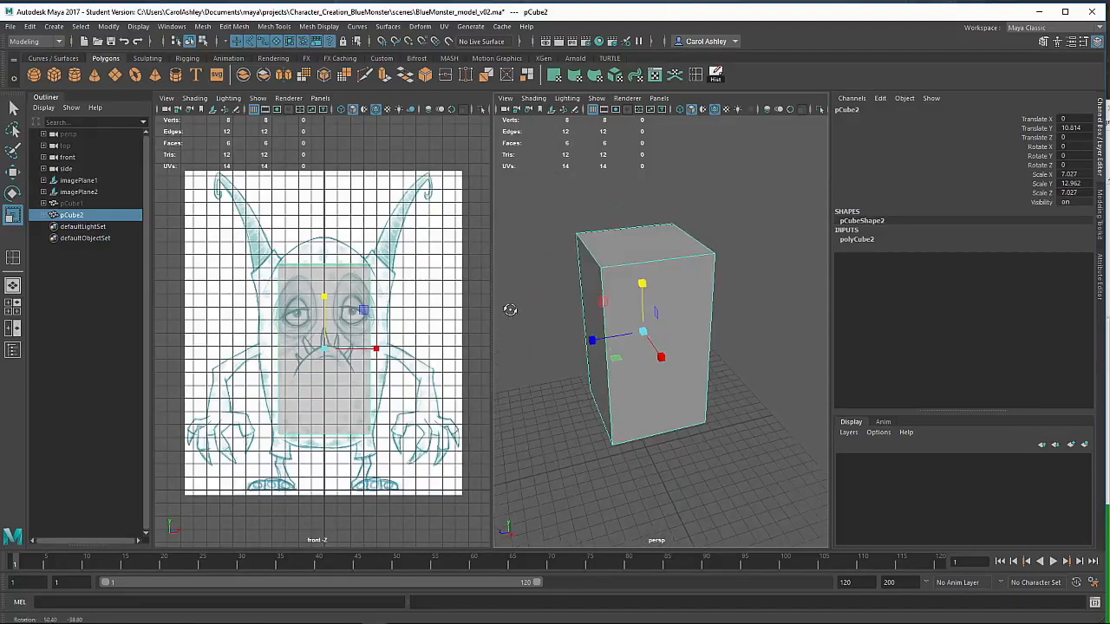
left_click_drag(632, 361, 626, 333, "alt")
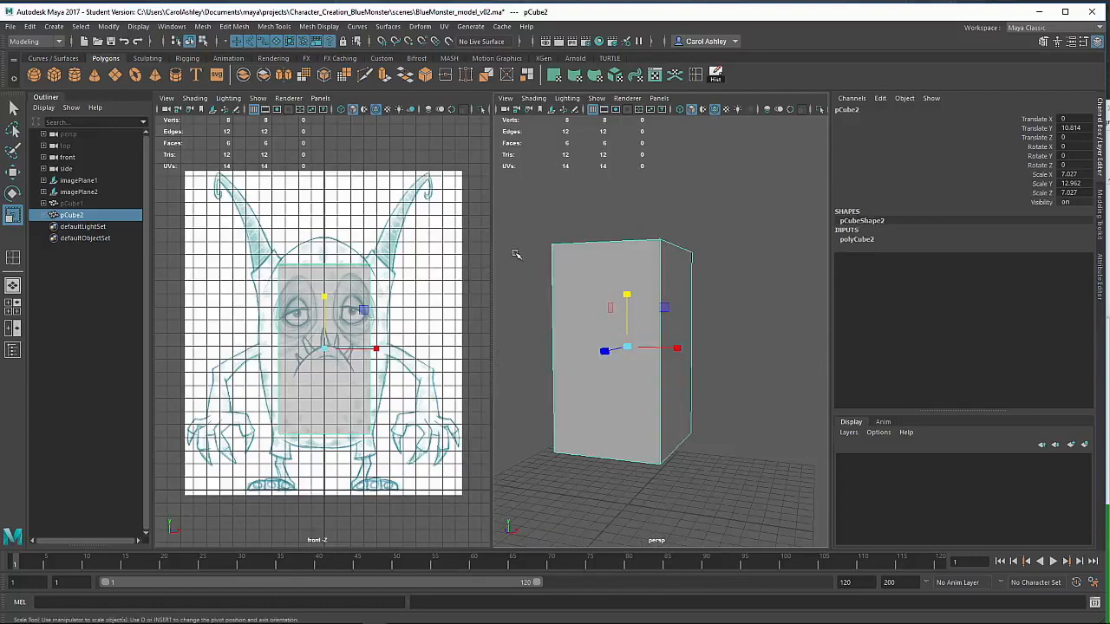
left_click(856, 240)
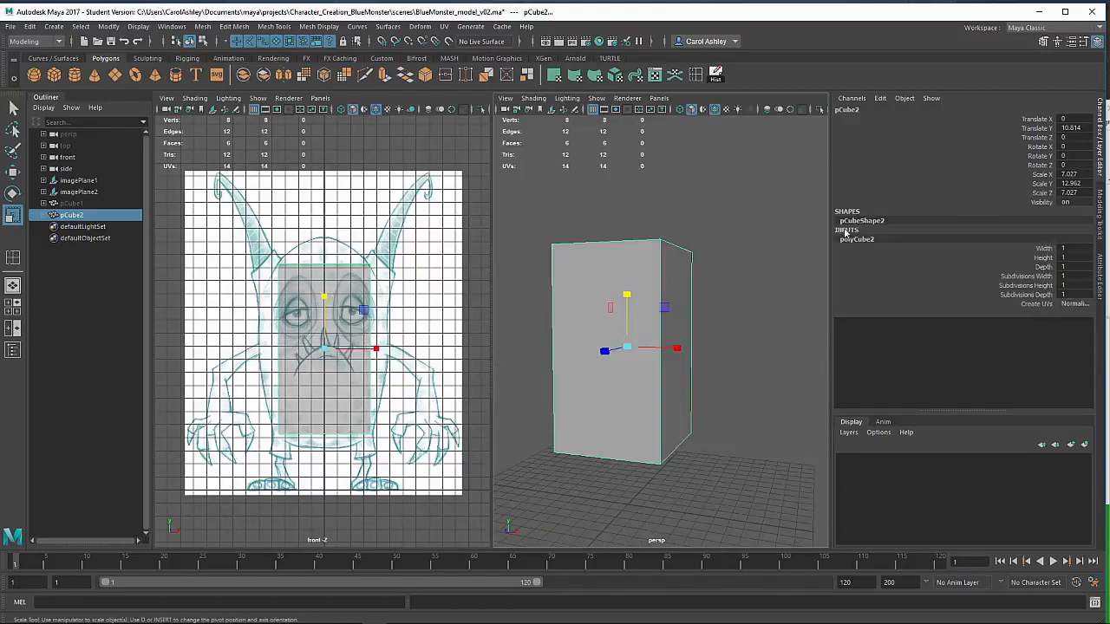
left_click(1078, 275)
type("2")
key("Tab")
type("3")
key("Tab")
key("Return")
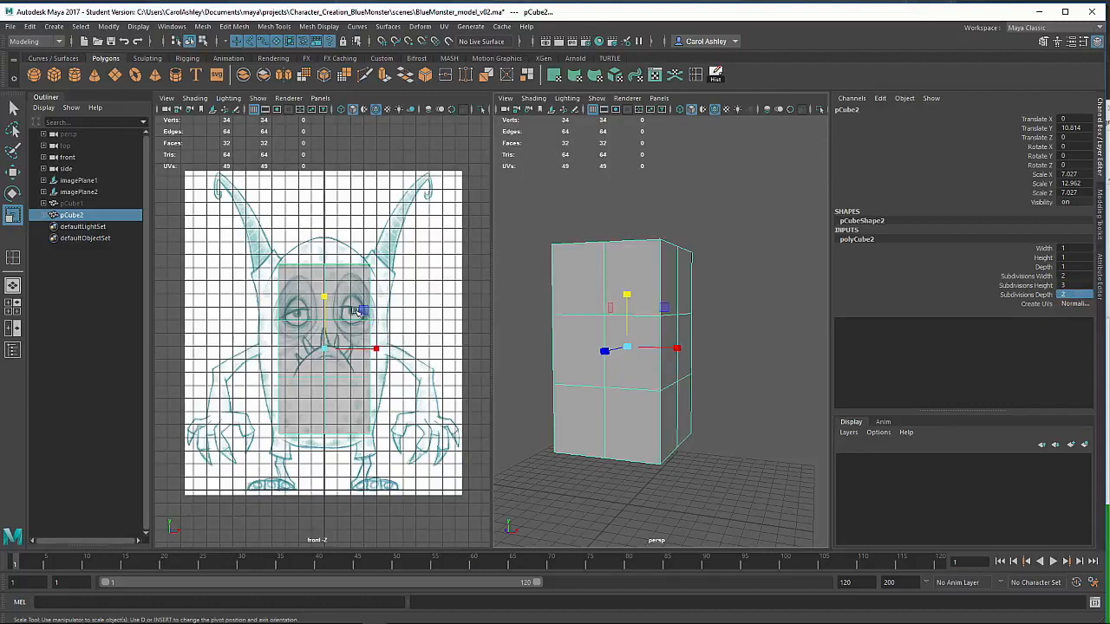
- Adjust the subdivided cube's scale to about 7.57 in X and 11.8 in Y to follow the body drawing
left_click_drag(375, 349, 380, 348)
left_click_drag(617, 382, 572, 379, "alt")
right_click_drag(572, 379, 601, 387, "alt")
left_click_drag(601, 388, 672, 379, "alt")
mouse_move(657, 272)
left_mouse_down("alt")
mouse_move(677, 276)
mouse_move(648, 262)
left_mouse_up("alt")
left_click_drag(620, 411, 557, 388, "alt")
left_click_drag(653, 297, 656, 300)
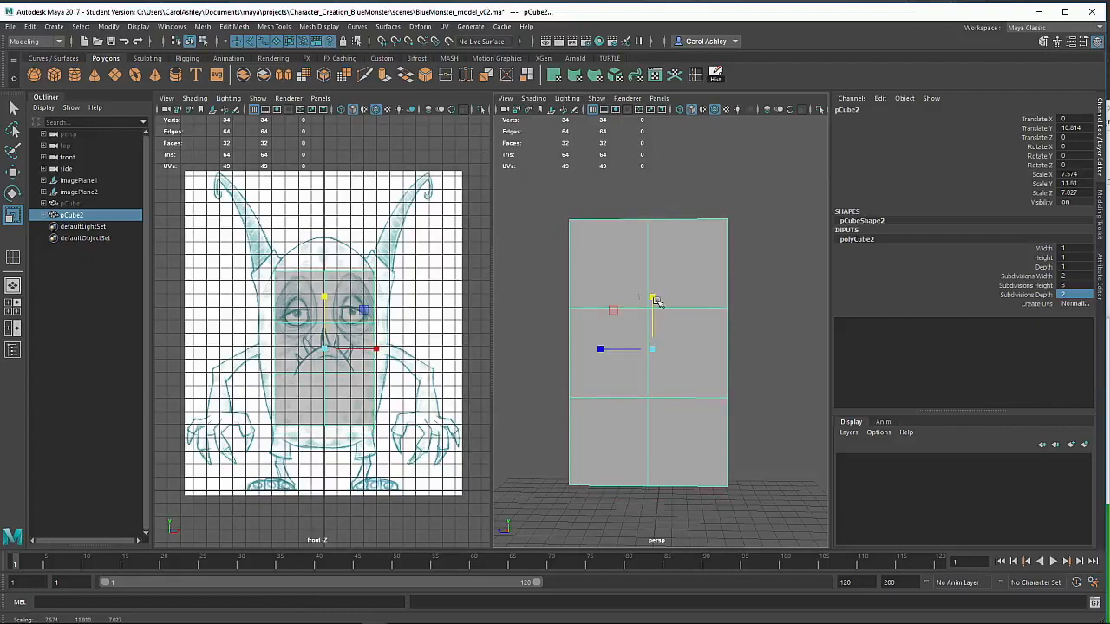
- Widen the cube to a scale of about 7.74 in X to match the body's width in the front drawing
left_click_drag(376, 349, 378, 349)
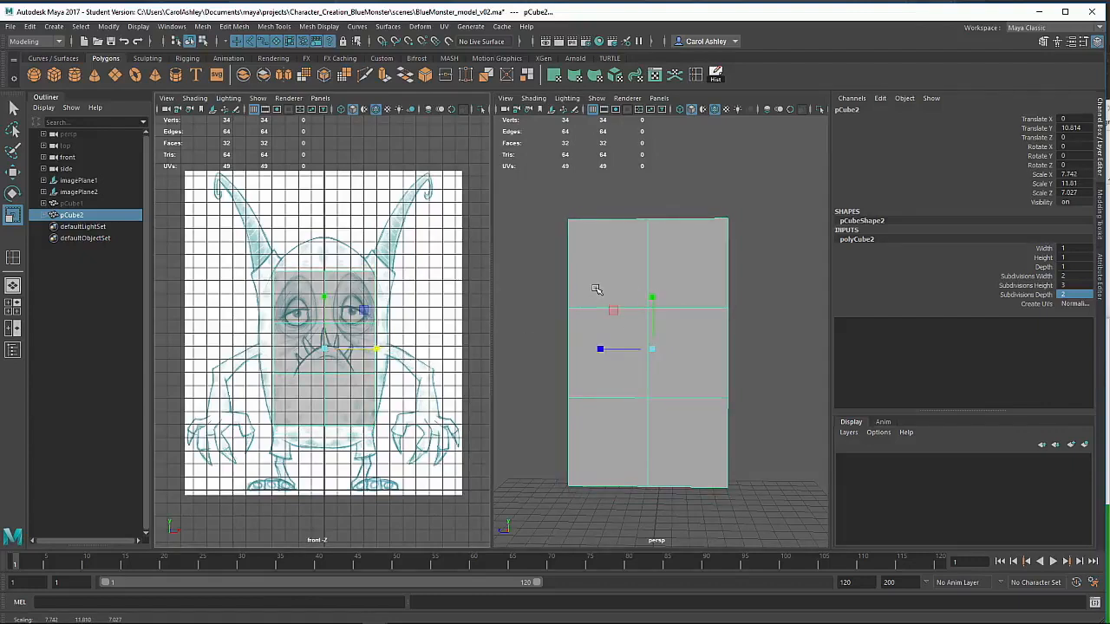
left_click_drag(657, 295, 653, 242)
key("ctrl+z")
- Preview the cube smoothed from several angles, including above and below, and return it to the unsmoothed display
left_click_drag(591, 366, 626, 370, "alt")
middle_click_drag(626, 370, 649, 369, "alt")
left_click_drag(598, 323, 645, 193, "alt")
left_click_drag(627, 287, 638, 246, "alt")
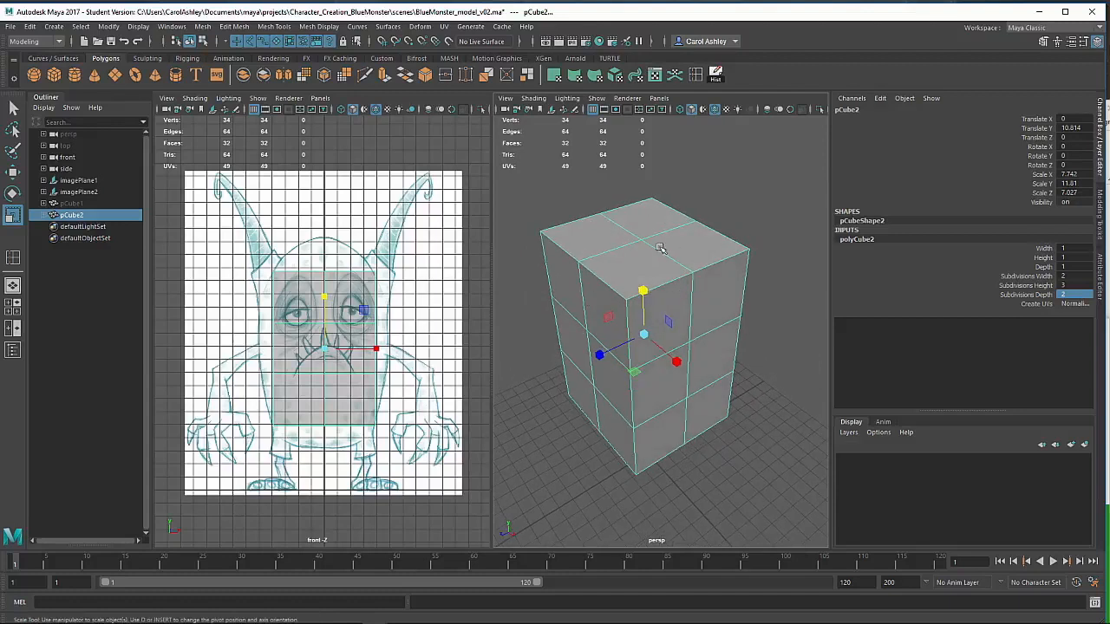
key("3")
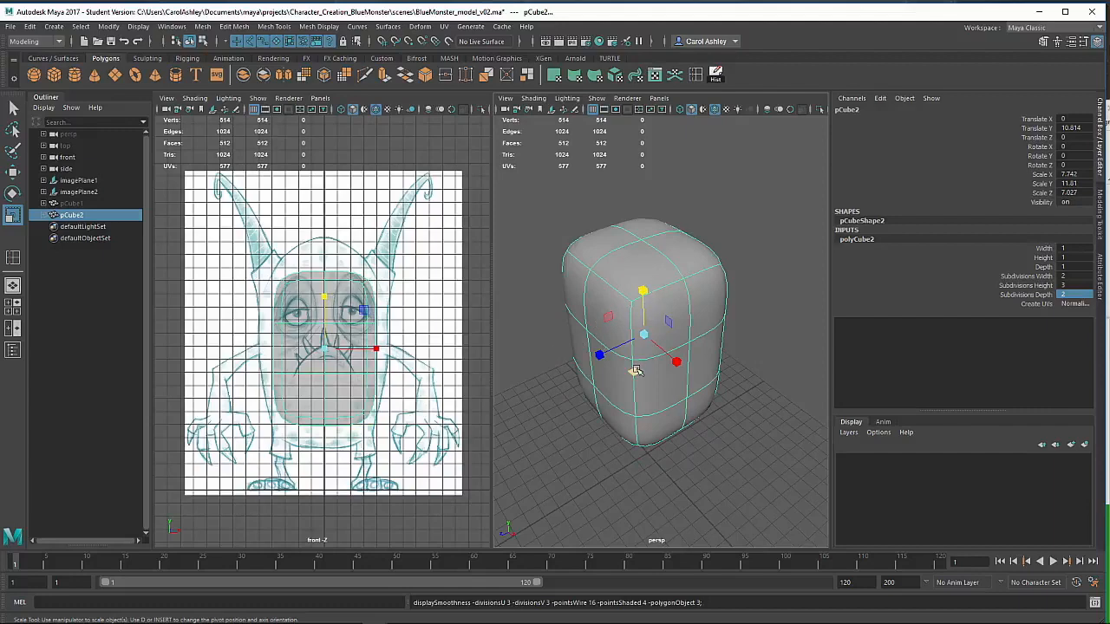
left_click_drag(635, 373, 669, 359, "alt")
scroll(668, 335, "up", 3)
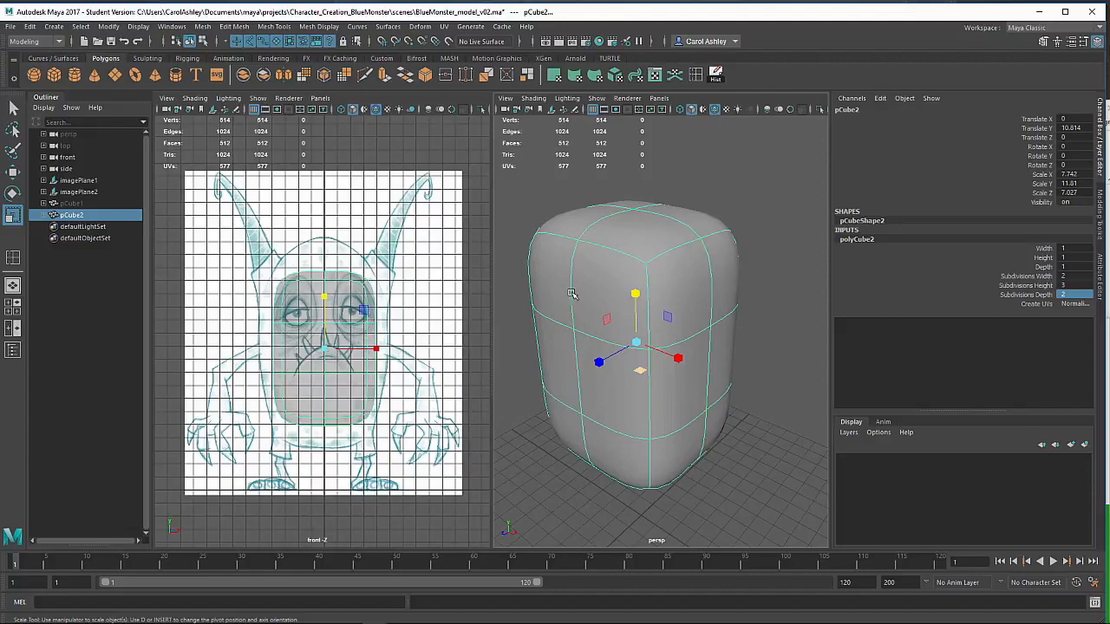
left_click_drag(579, 352, 635, 220, "alt")
left_click_drag(631, 274, 637, 258, "alt")
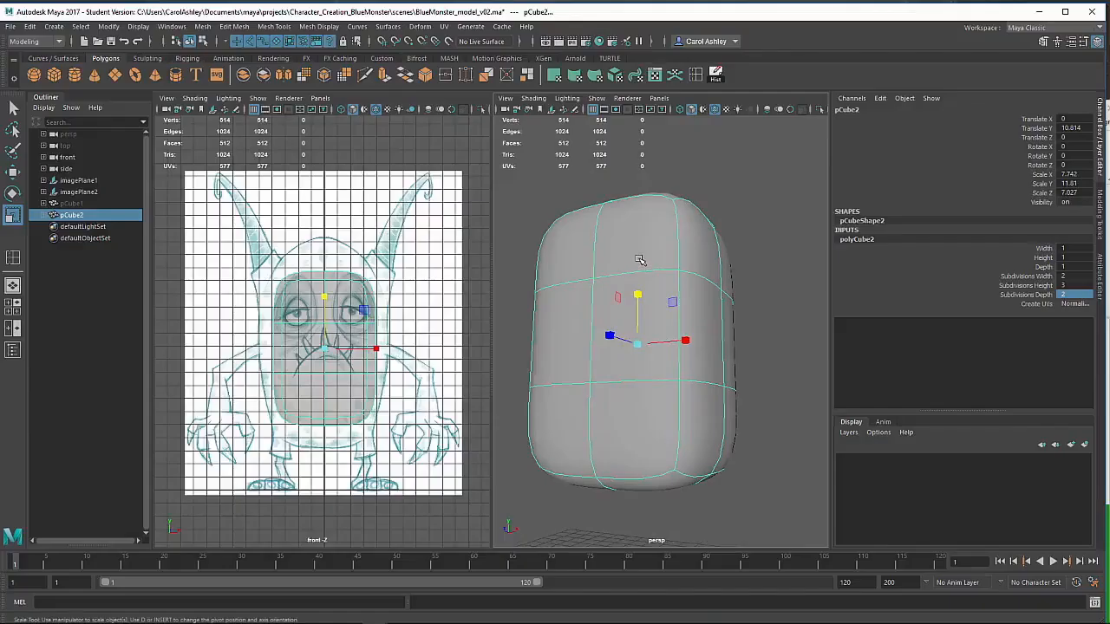
key("1")
- Select the vertical edge loop at the middle of the cube's depth and try to widen it in X
left_click_drag(596, 293, 652, 265, "alt")
right_click_drag(687, 265, 693, 236)
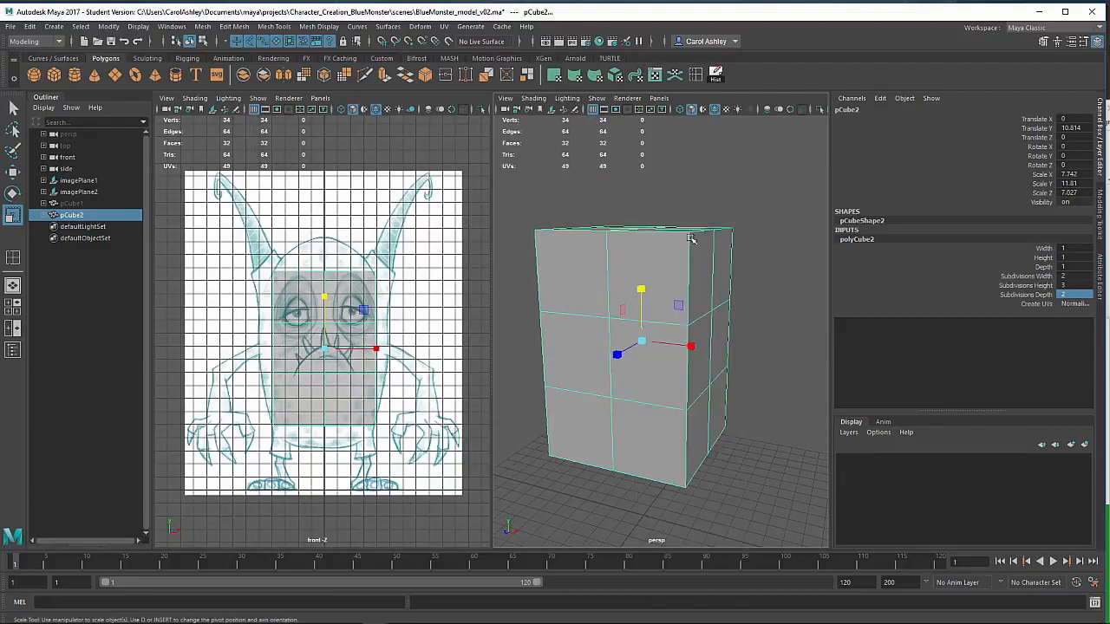
left_click_drag(693, 237, 666, 264, "alt")
left_click(705, 268)
double_click(704, 269)
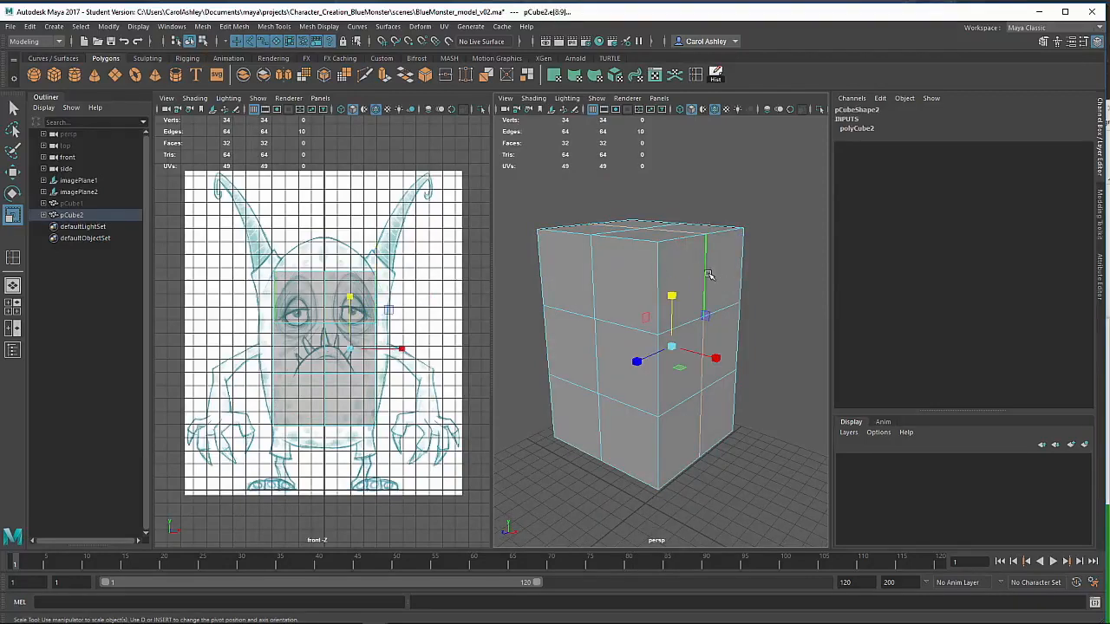
left_click_drag(402, 350, 421, 350)
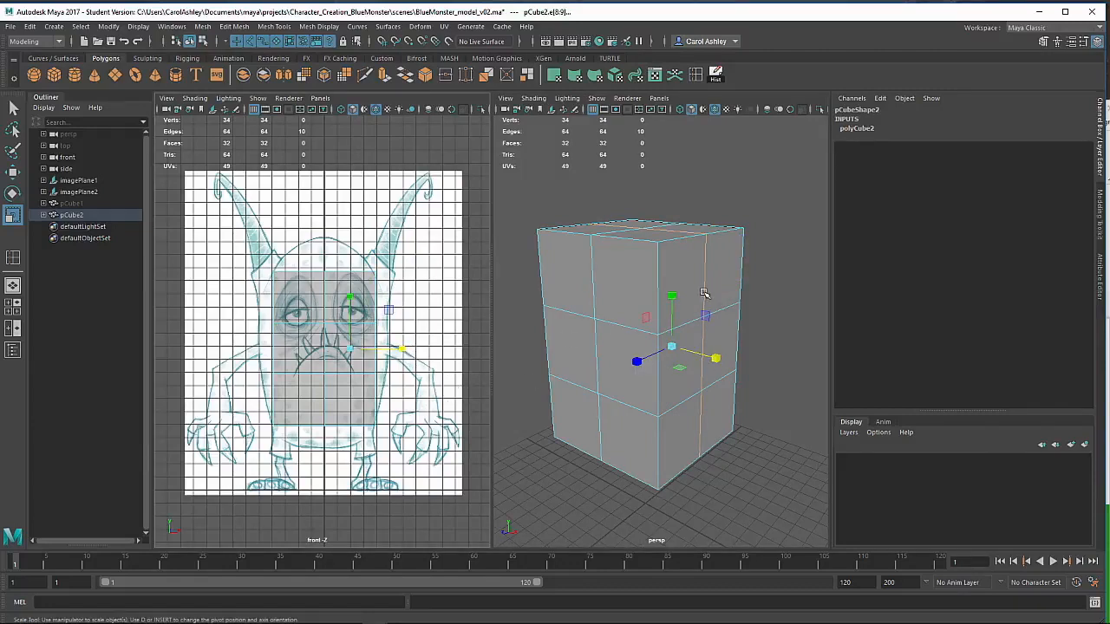
left_click(673, 297)
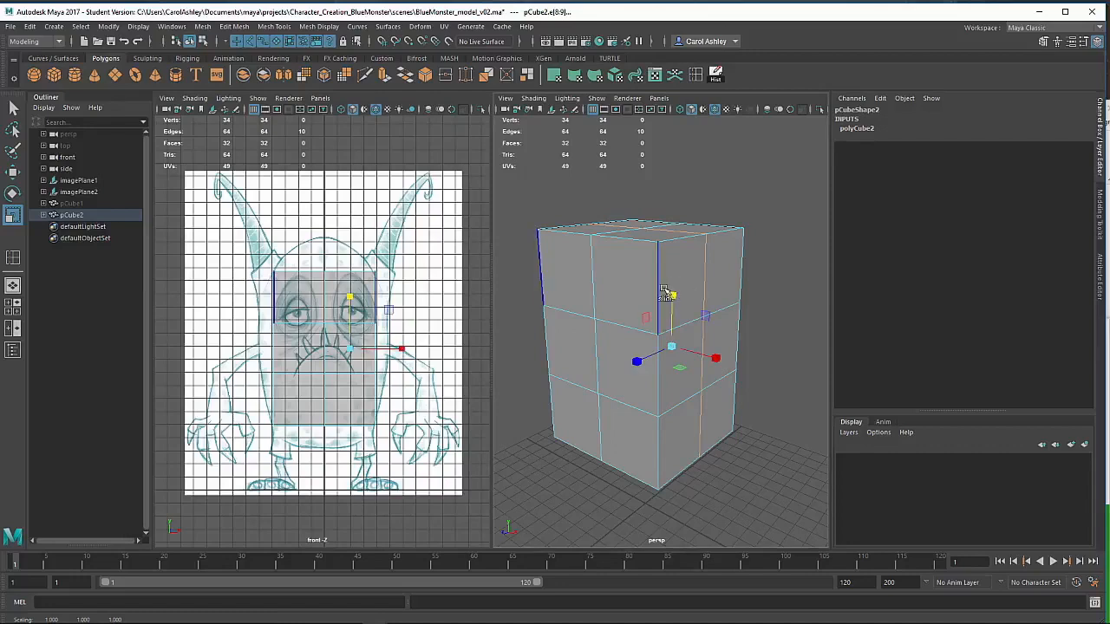
- Display the modeling toolkit and turn off both Symmetry and the Transform Constraint
left_click(1044, 43)
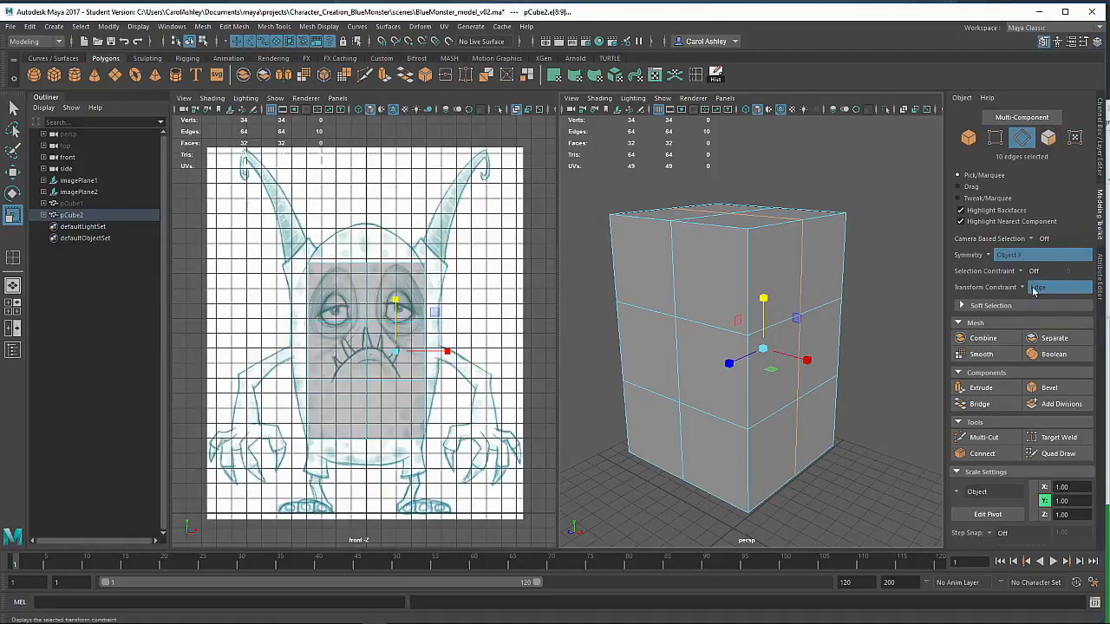
left_click(992, 256)
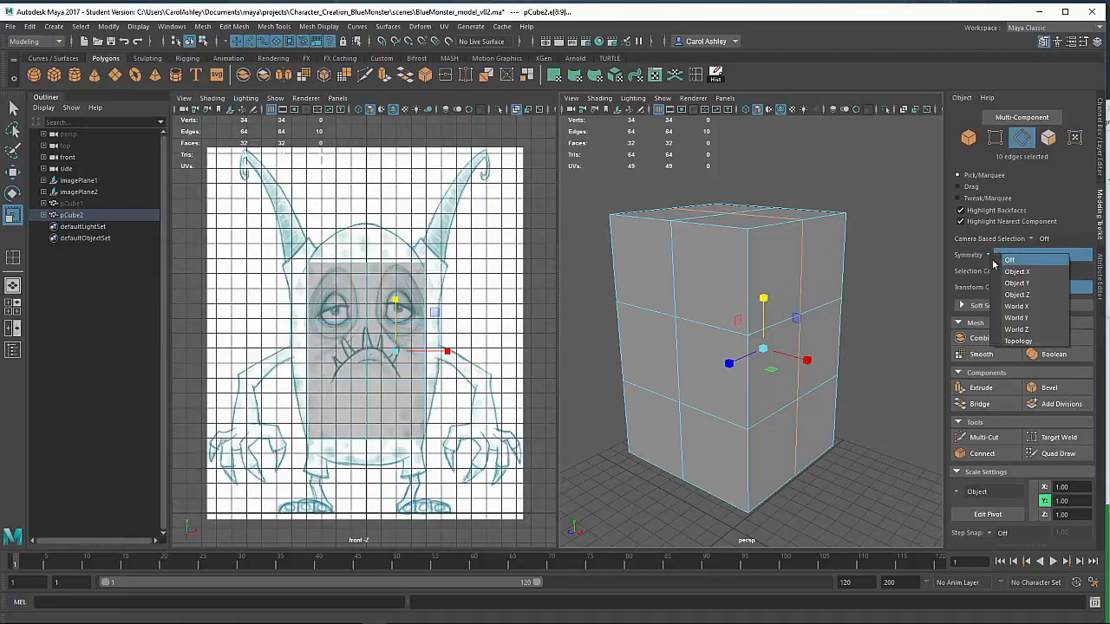
left_click(1008, 260)
left_click(1034, 287)
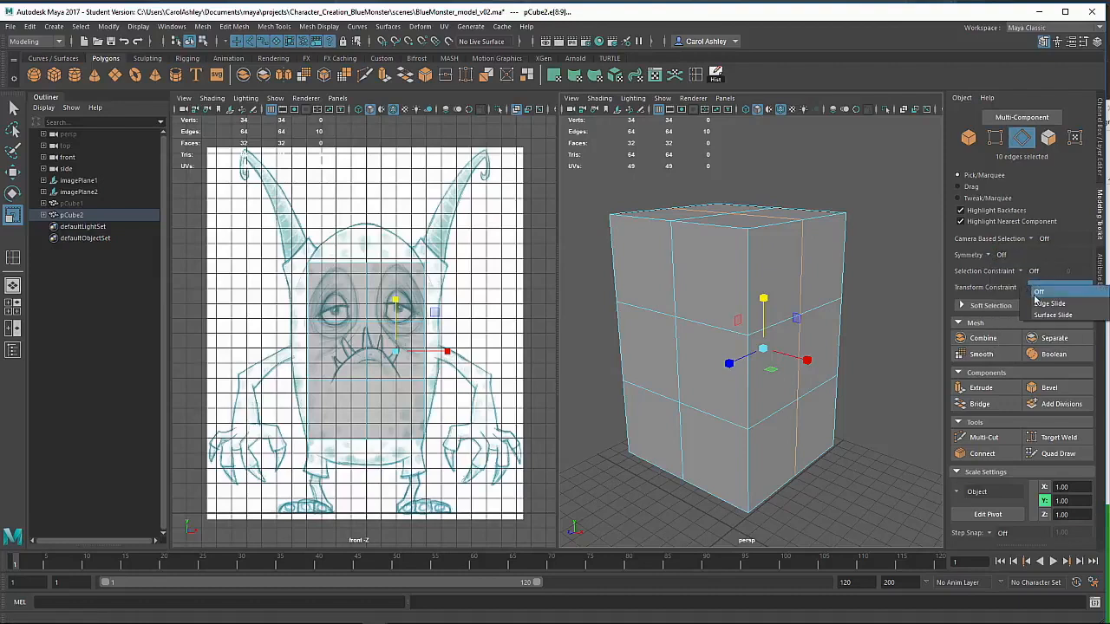
left_click(1039, 292)
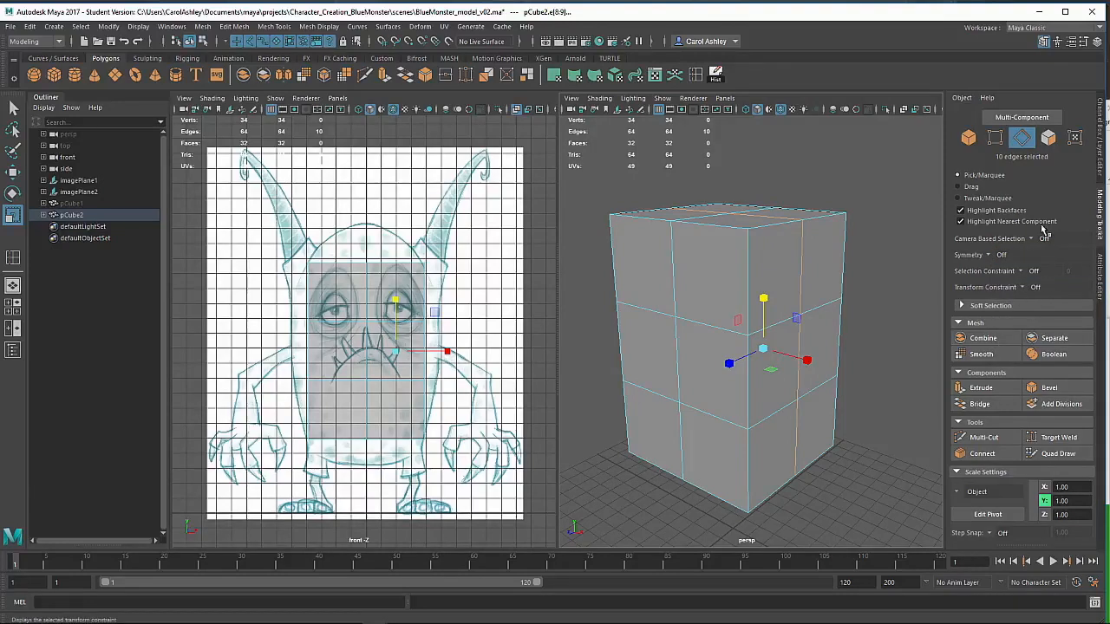
left_click_drag(762, 299, 647, 274)
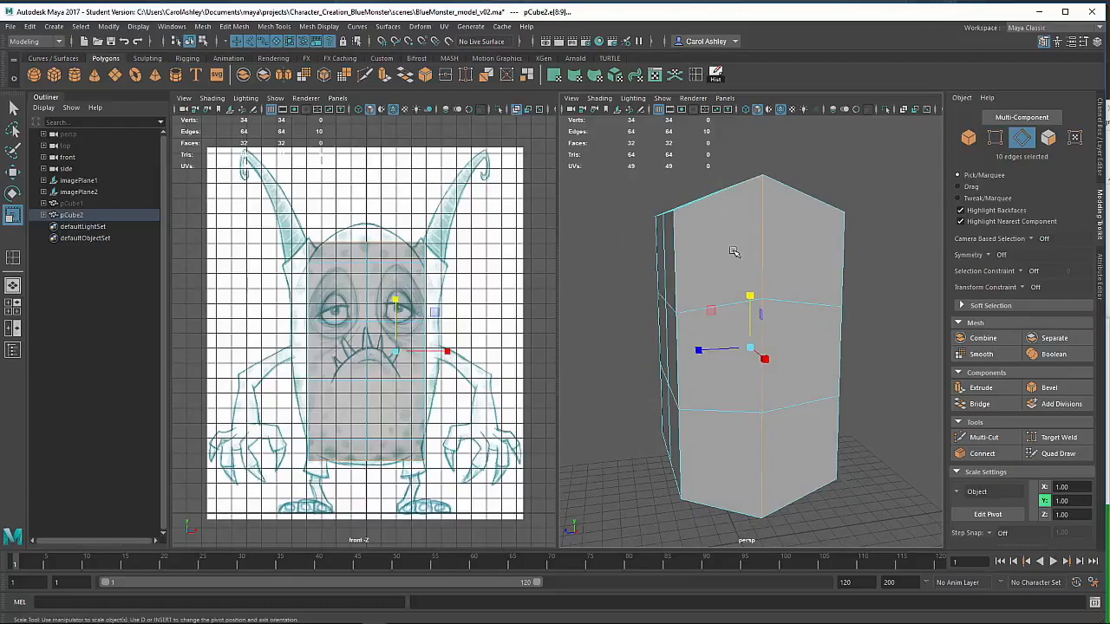
left_click_drag(733, 251, 810, 241, "alt")
left_click_drag(821, 348, 734, 354)
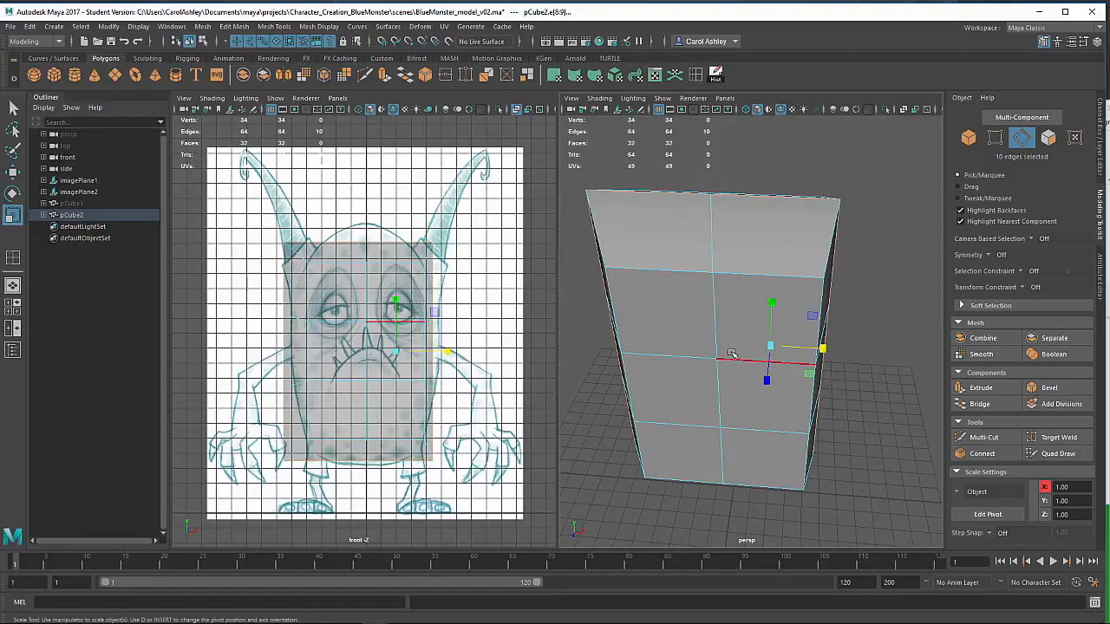
key("ctrl+z")
key("ctrl+z")
key("ctrl+z")
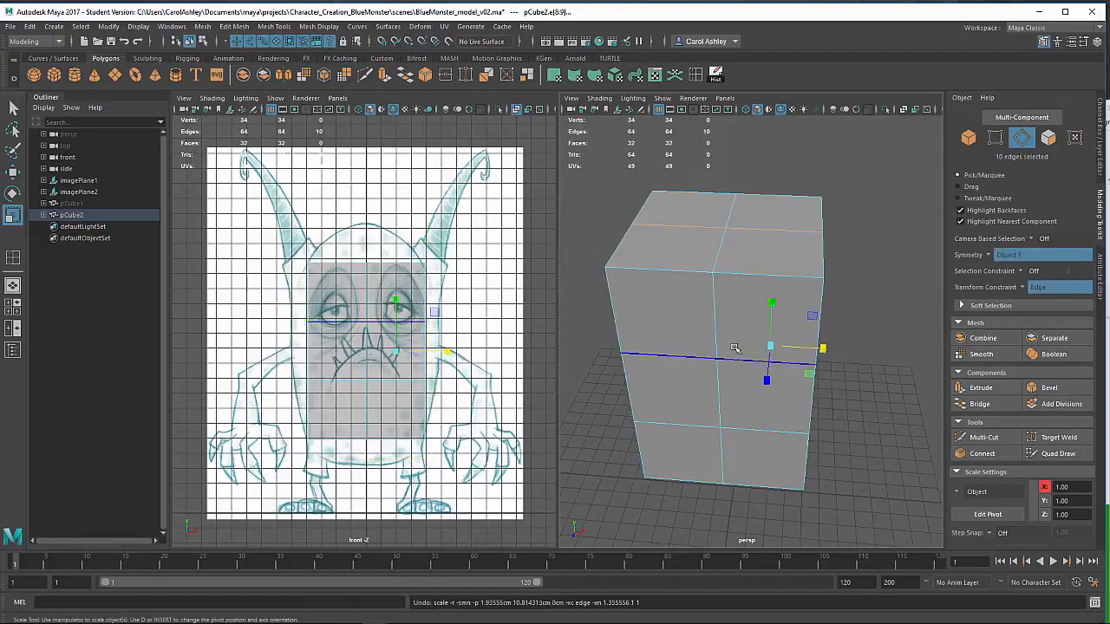
- Set the Transform Constraint and Symmetry to Off for the selected edge loop
left_click_drag(788, 397, 789, 314, "alt")
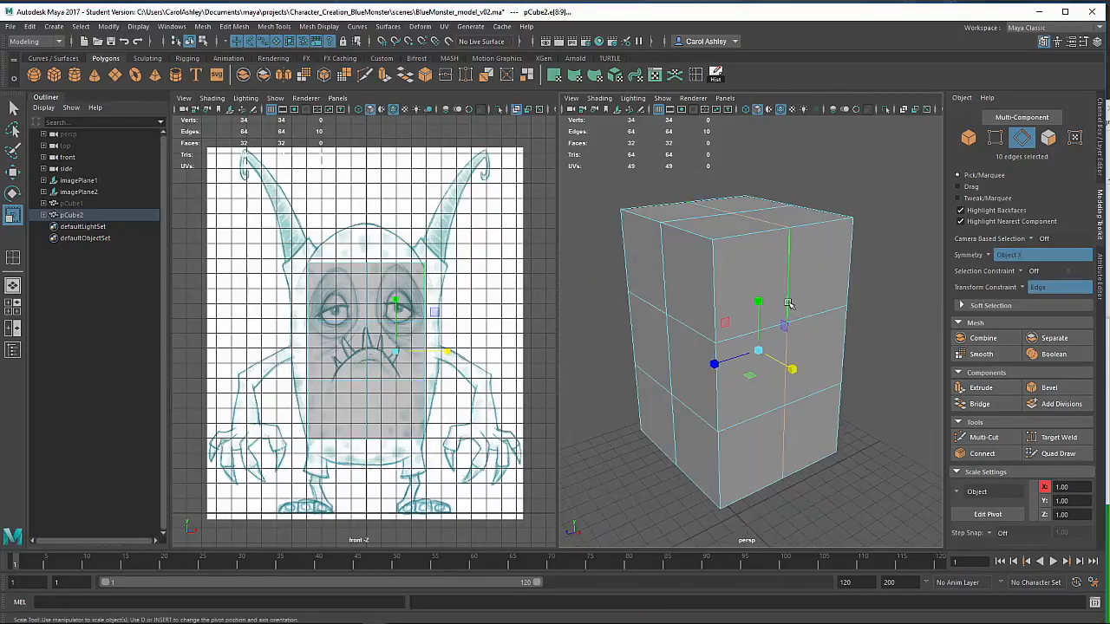
left_click(1024, 288)
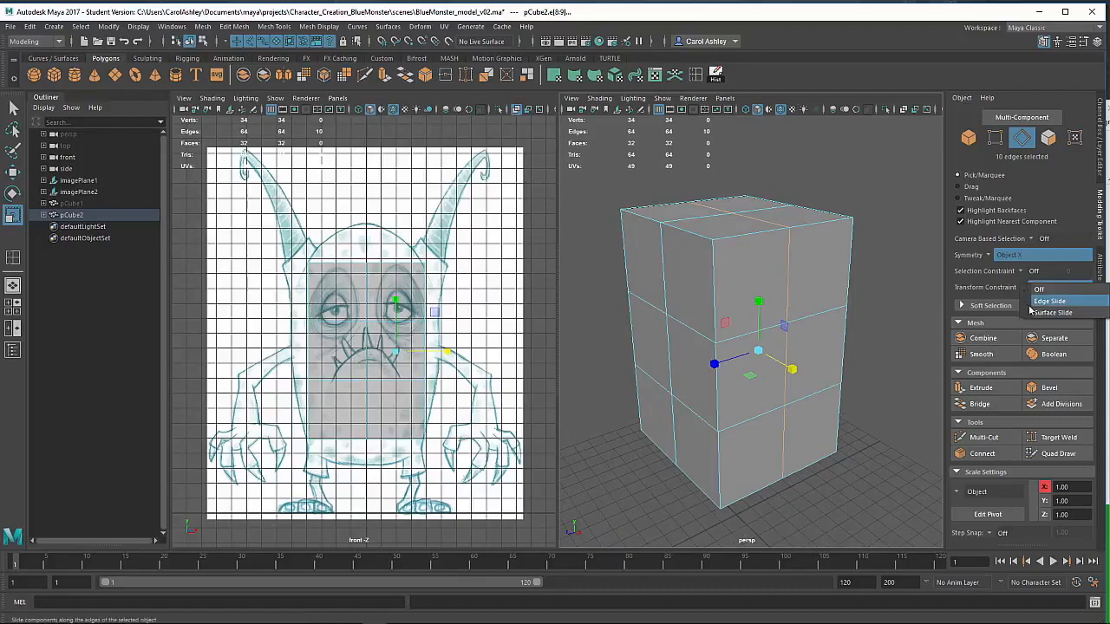
left_click(1040, 291)
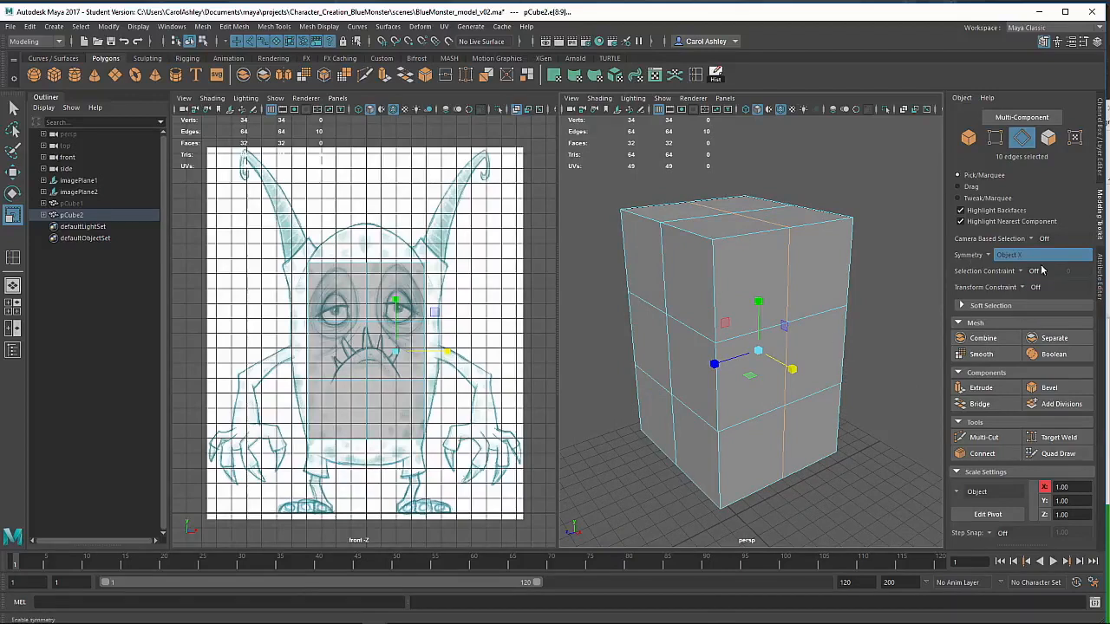
left_click(992, 256)
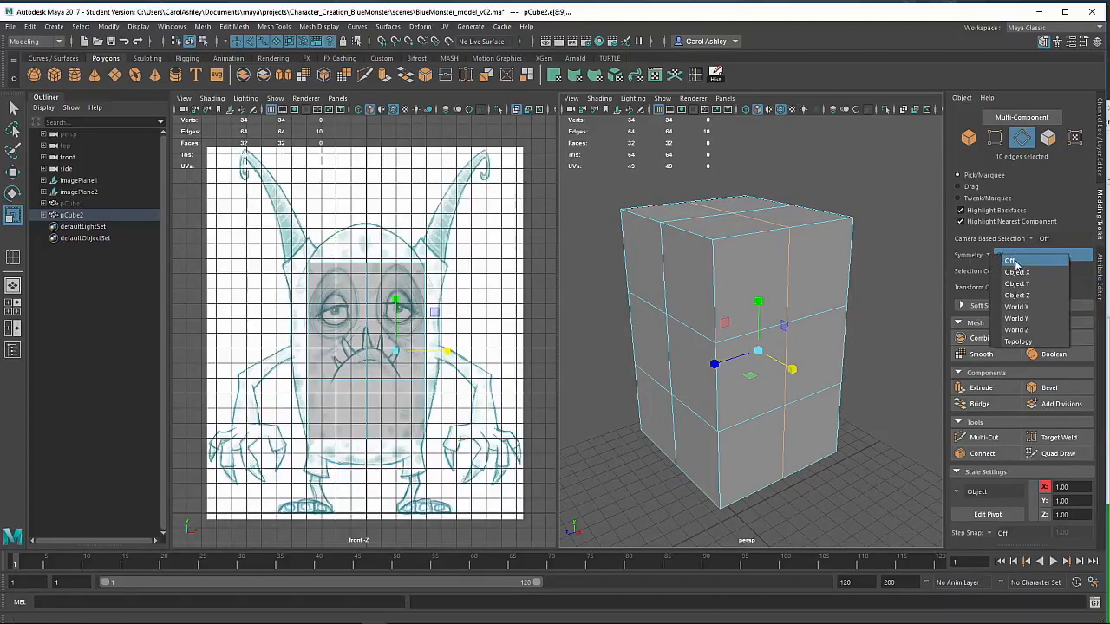
left_click(1014, 263)
- Scale the mid-depth edge loop wider in X to the body's sides and taller in Y toward the head and hips
left_click_drag(725, 399, 755, 386, "alt")
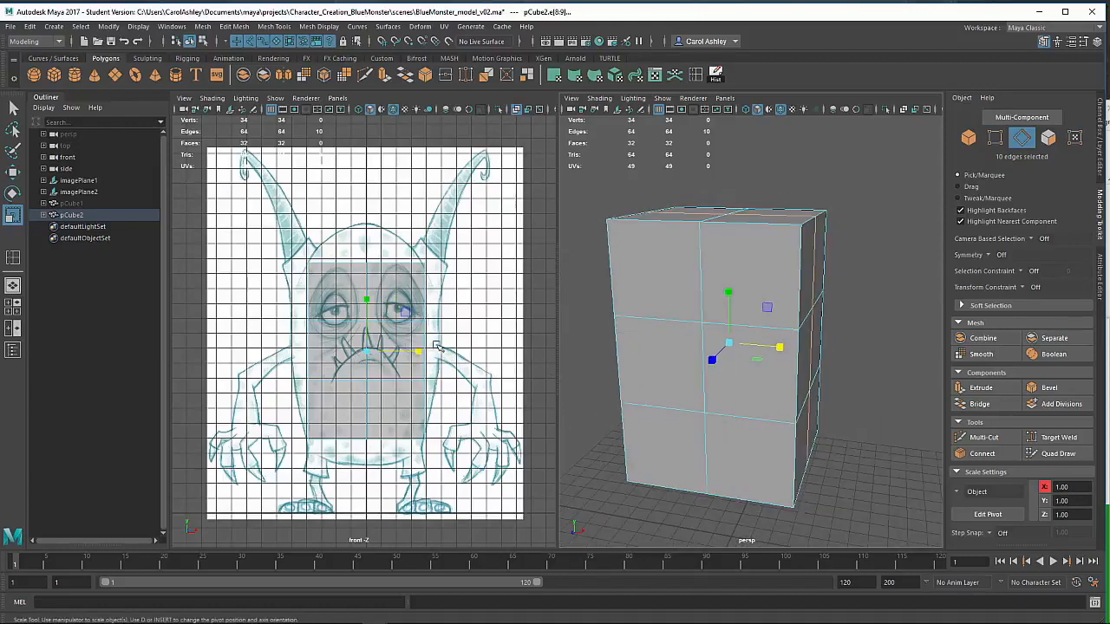
left_click_drag(418, 351, 432, 350)
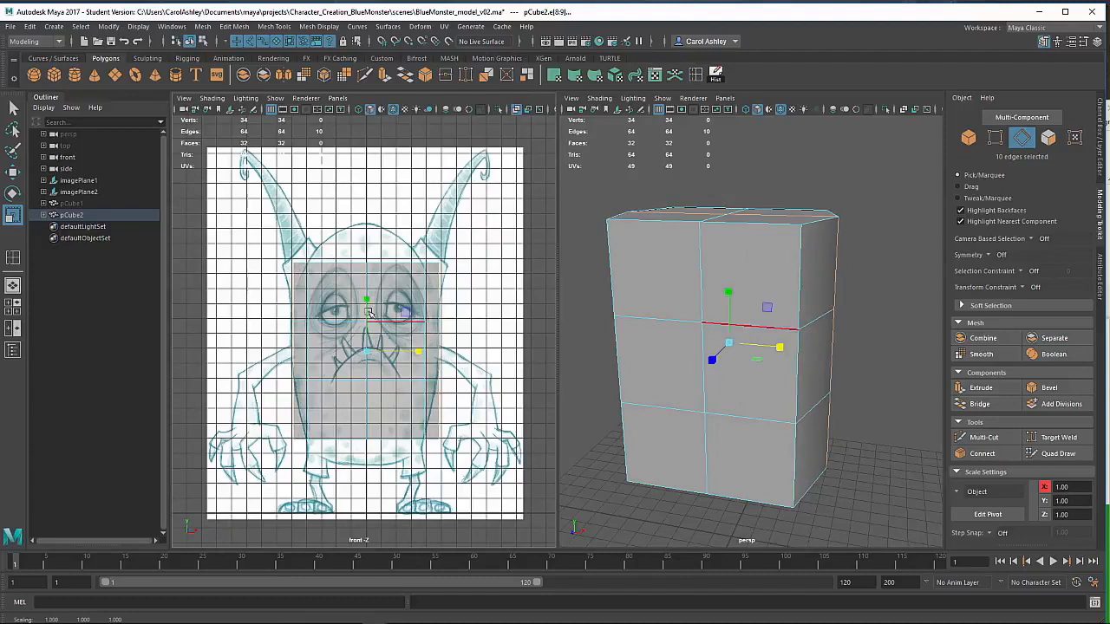
left_click_drag(367, 309, 365, 289)
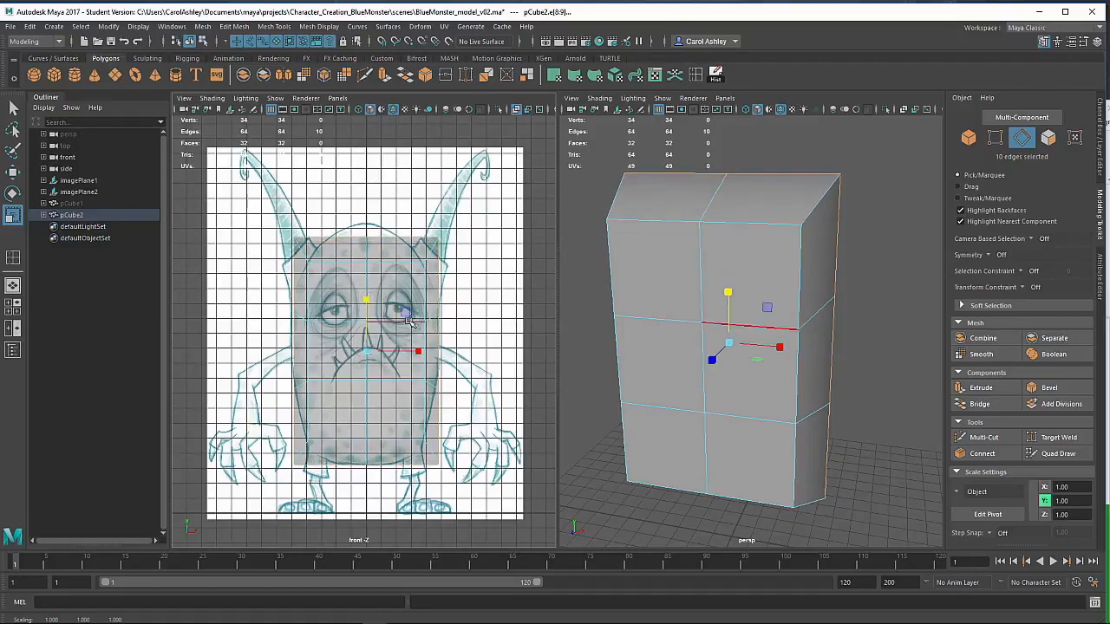
left_click_drag(420, 353, 423, 354)
- Select the vertical centre edge loop running front to back and scale it taller in Y to form the head's peak
left_click_drag(599, 329, 710, 397, "alt")
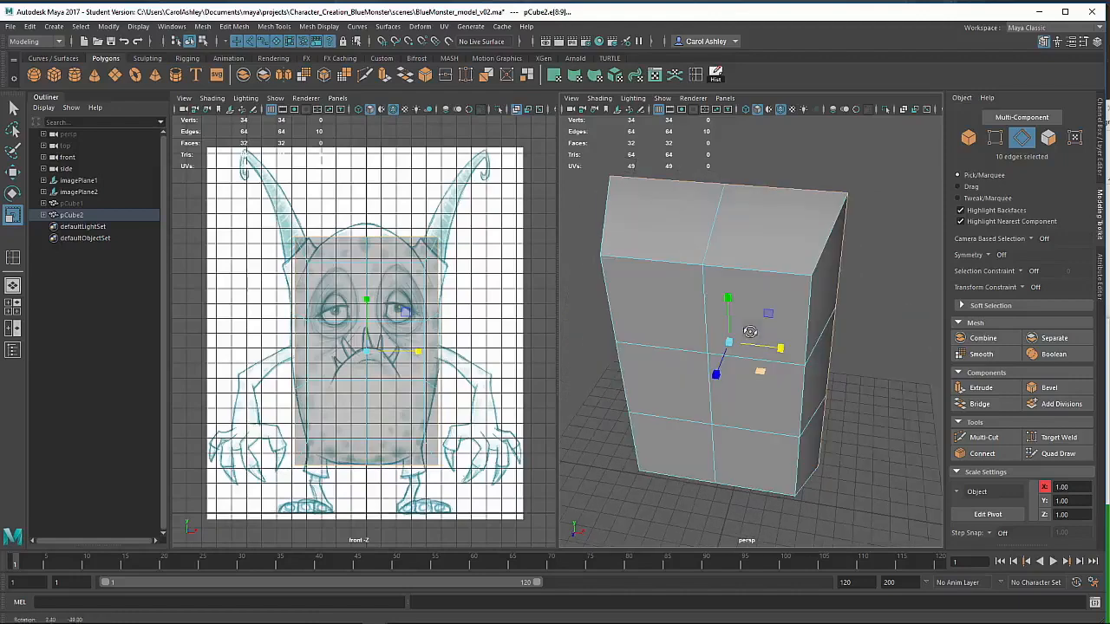
left_click(707, 398)
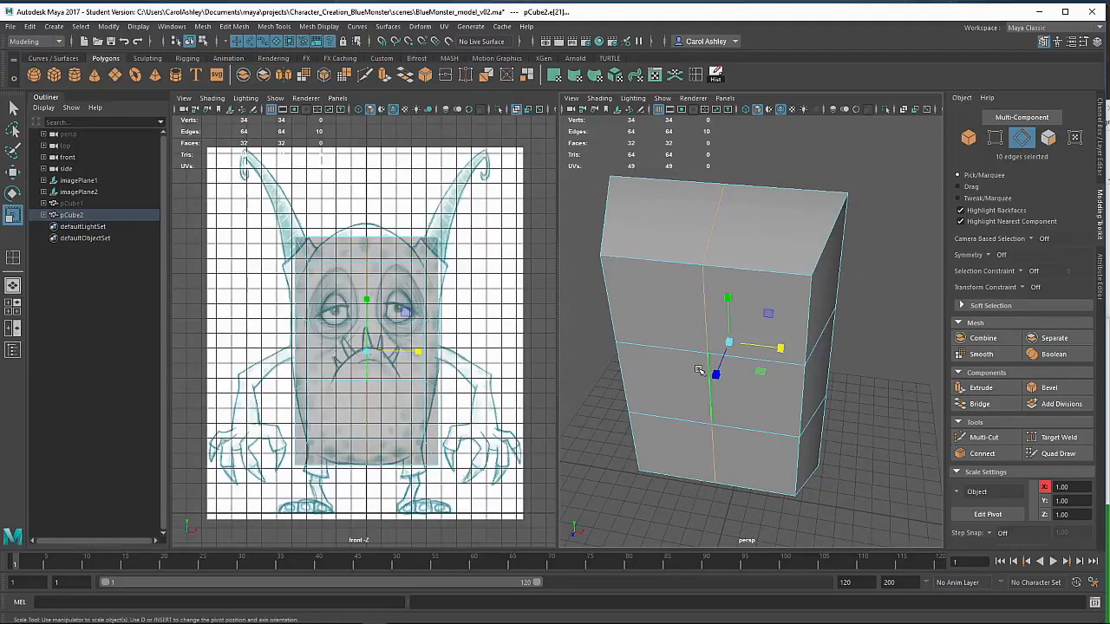
left_click_drag(365, 297, 378, 284)
- Scale the centre loop in Z to round the body as seen from above, and refine its Y height to the head outline
left_click_drag(599, 300, 706, 263, "alt")
right_click_drag(706, 263, 685, 273, "alt")
left_click_drag(685, 273, 667, 283, "alt")
left_click_drag(738, 331, 726, 406, "alt")
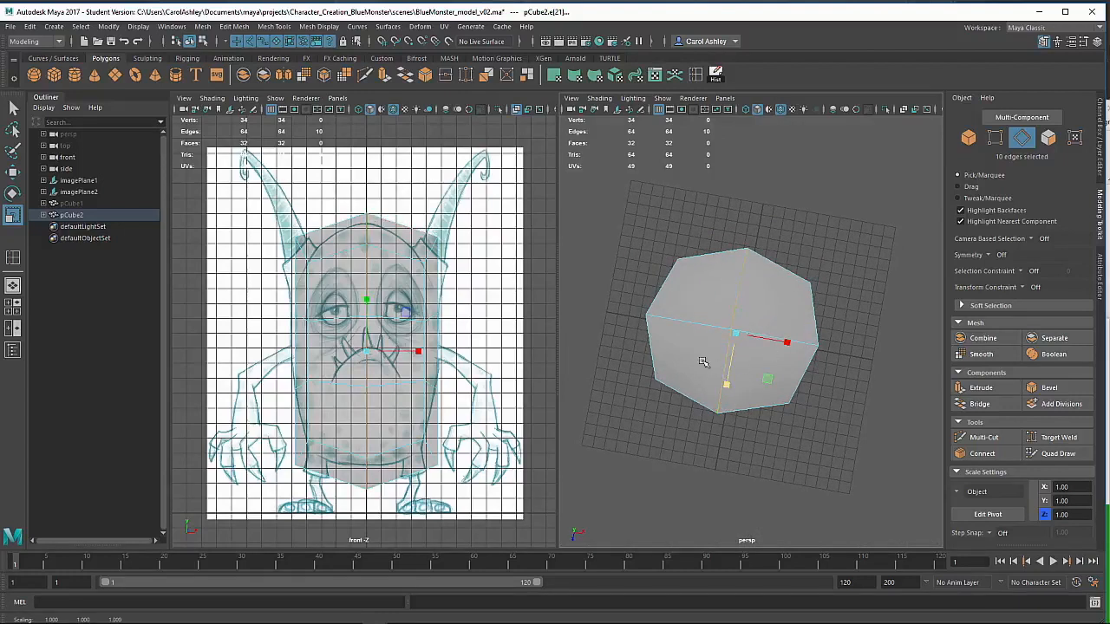
left_click_drag(725, 388, 726, 382)
left_click_drag(824, 335, 781, 399, "alt")
left_click_drag(736, 288, 734, 292)
left_click_drag(733, 291, 636, 325, "alt")
left_click_drag(362, 300, 382, 340)
- Scale the whole body mesh to about 11.42 in Y and raise it to about Y 11.16 over the drawing
right_click_drag(377, 373, 392, 274)
left_click_drag(369, 299, 368, 299)
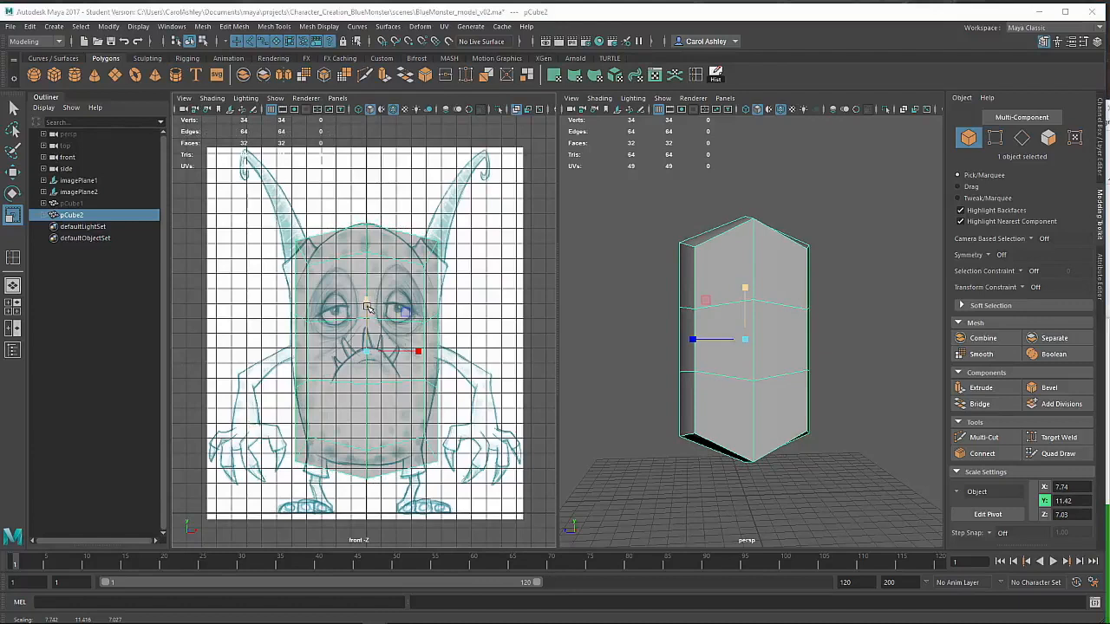
left_click_drag(367, 315, 366, 310)
key("w")
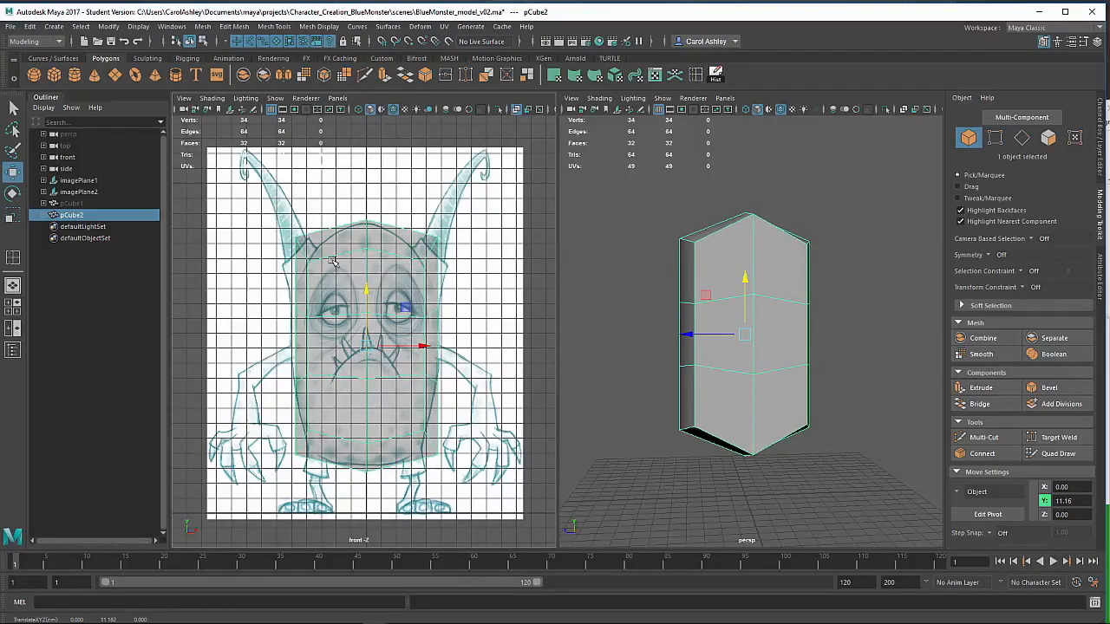
- Switch the front viewport to the Right View and frame the body over the side reference drawing
key("space")
left_click(386, 370)
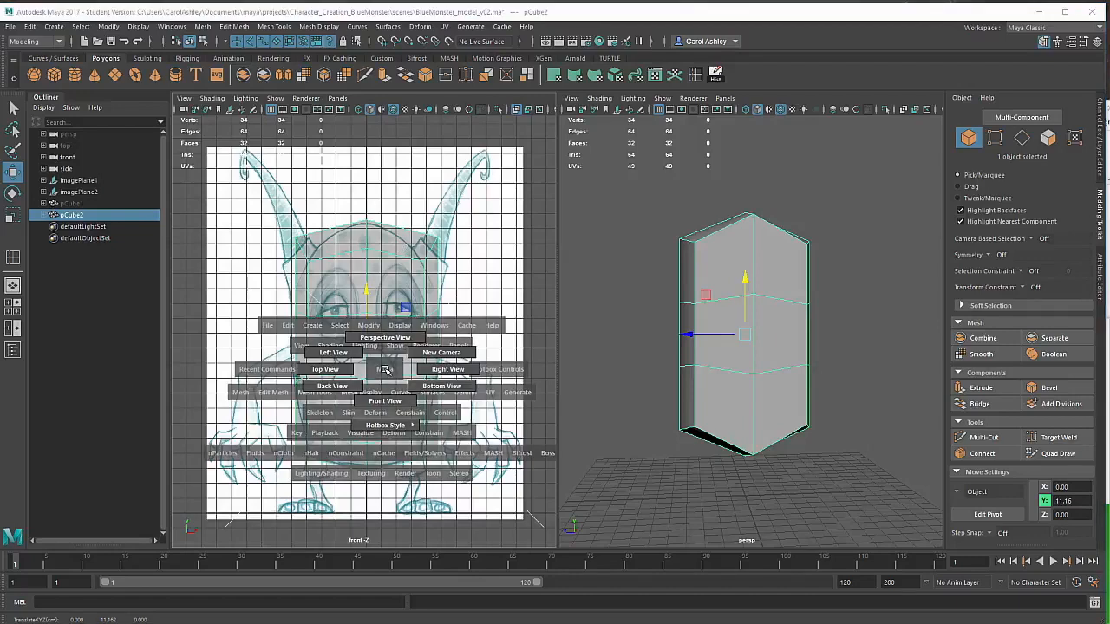
left_click_drag(386, 370, 448, 370)
right_click_drag(449, 363, 402, 350, "alt")
middle_click_drag(402, 349, 424, 370, "alt")
right_click_drag(423, 371, 390, 357, "alt")
middle_click_drag(390, 357, 412, 380, "alt")
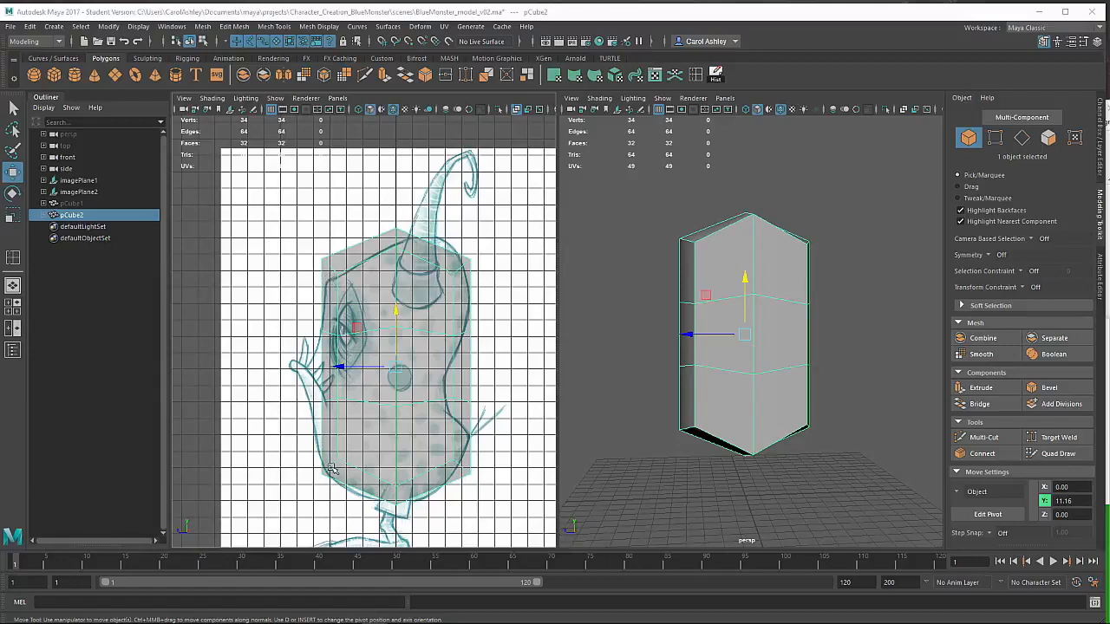
scroll(424, 468, "up", 6)
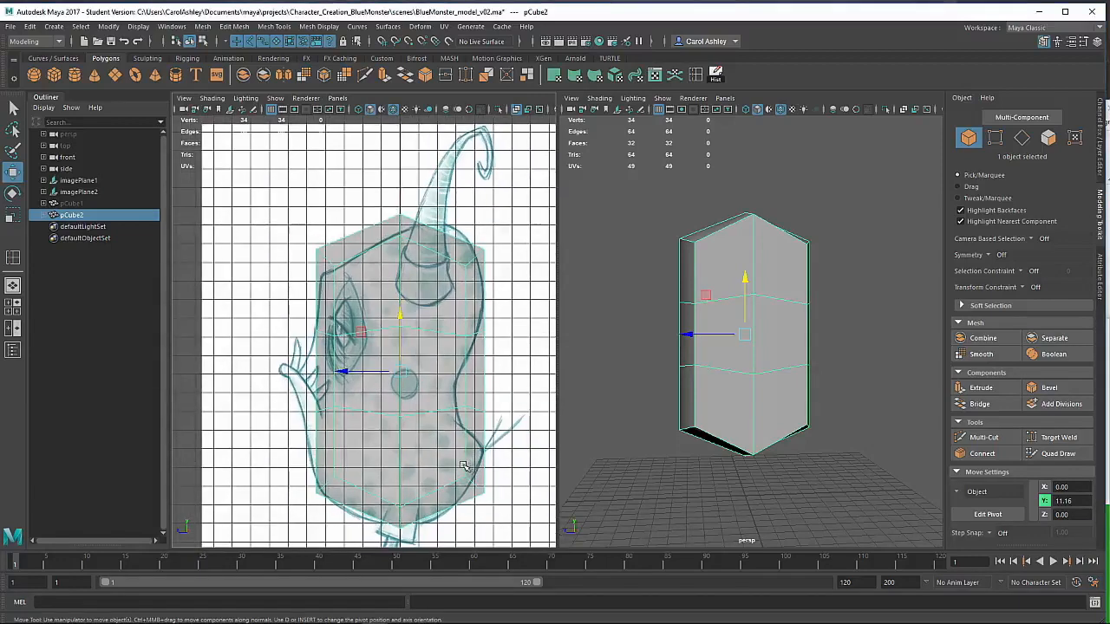
- Move the three lower-middle back vertices inward to about Y 8.52 and Z -3.30, following the dip above the tail
right_click_drag(420, 280, 364, 280)
left_click_drag(404, 440, 432, 477)
left_click_drag(420, 354, 428, 386)
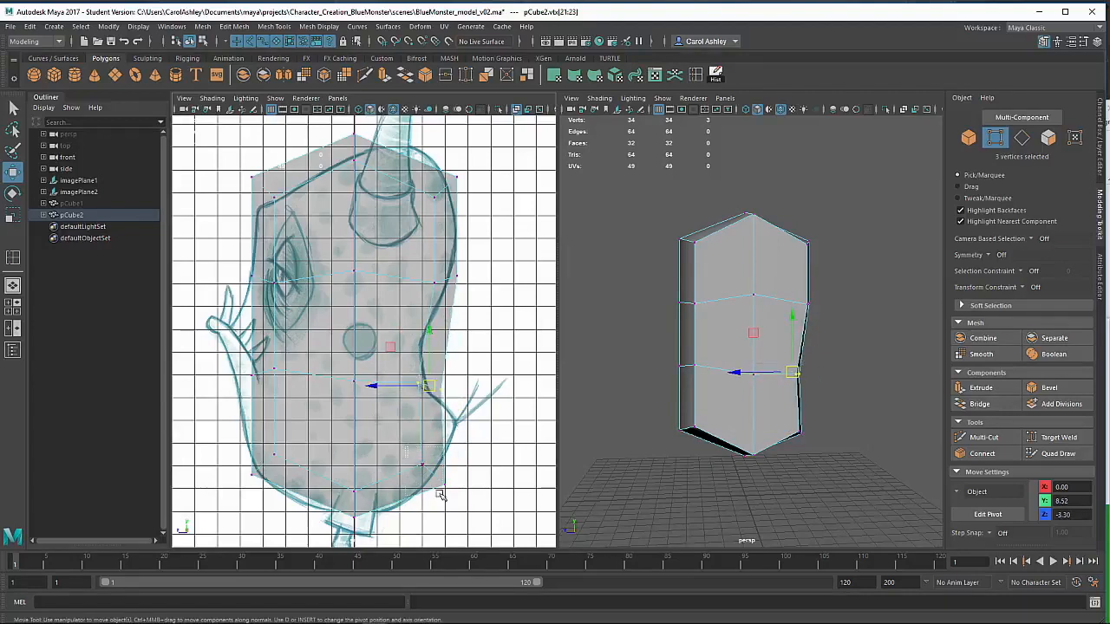
- Shape the lower back and underside to the side drawing, placing the central tail vertex at about Y 5.79 and Z -5.19
left_click_drag(440, 494, 458, 447)
left_click_drag(335, 478, 356, 512)
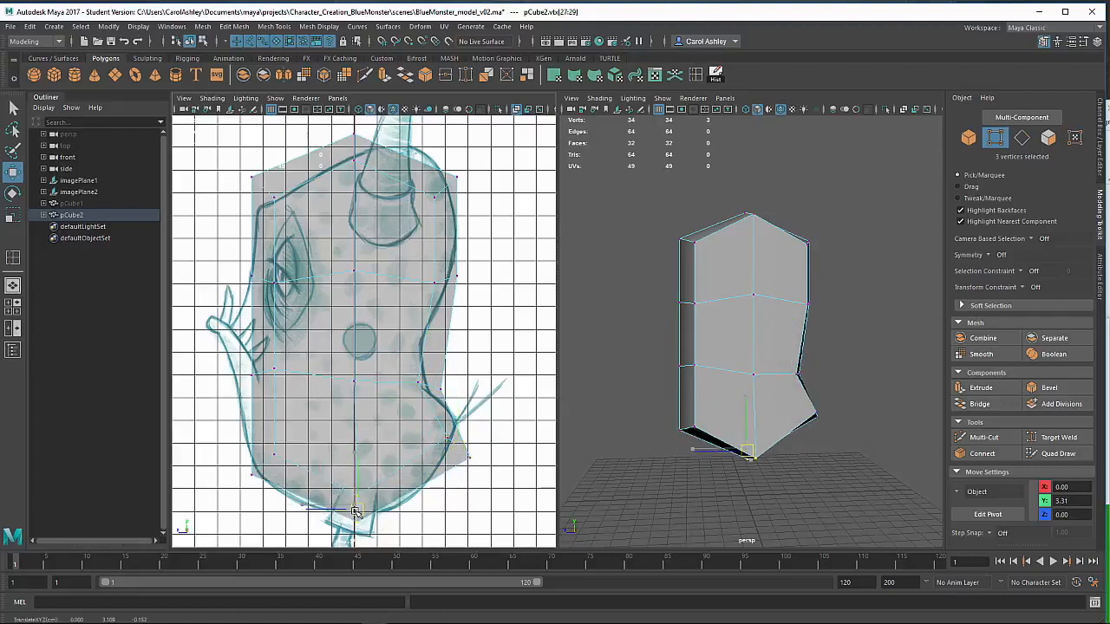
middle_click_drag(395, 430, 394, 449, "alt")
left_click_drag(449, 465, 460, 497)
left_click_drag(469, 475, 470, 468)
- Move the three lower-middle back vertices to about Y 8.57 and Z -3.02, into the dip above the tail
left_click_drag(693, 407, 772, 391, "alt")
left_click_drag(735, 358, 738, 318, "alt")
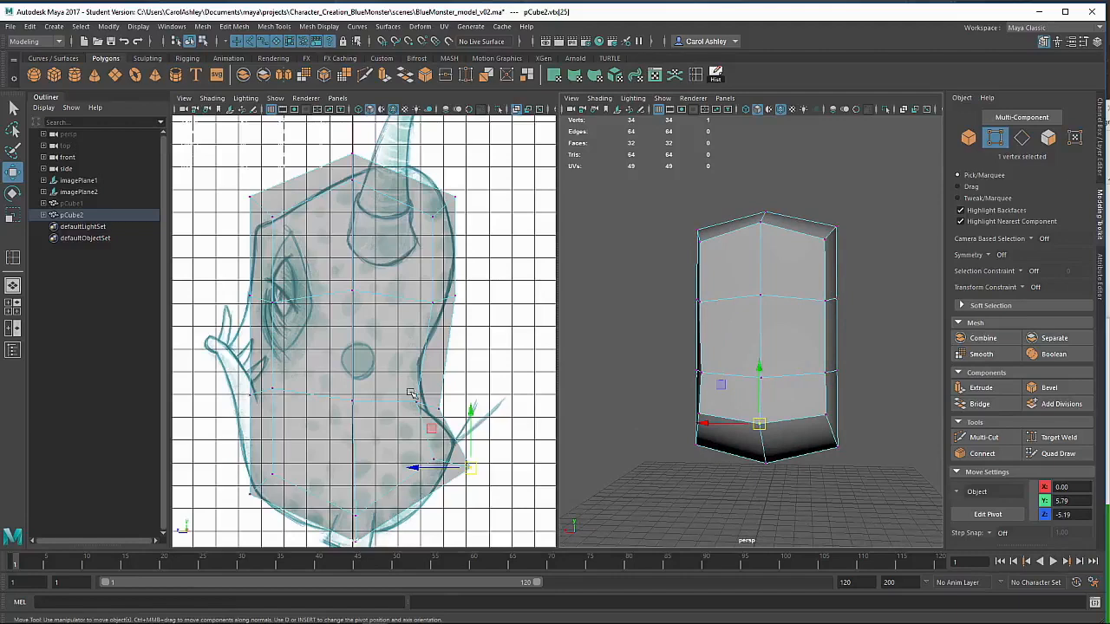
left_click_drag(403, 386, 437, 409)
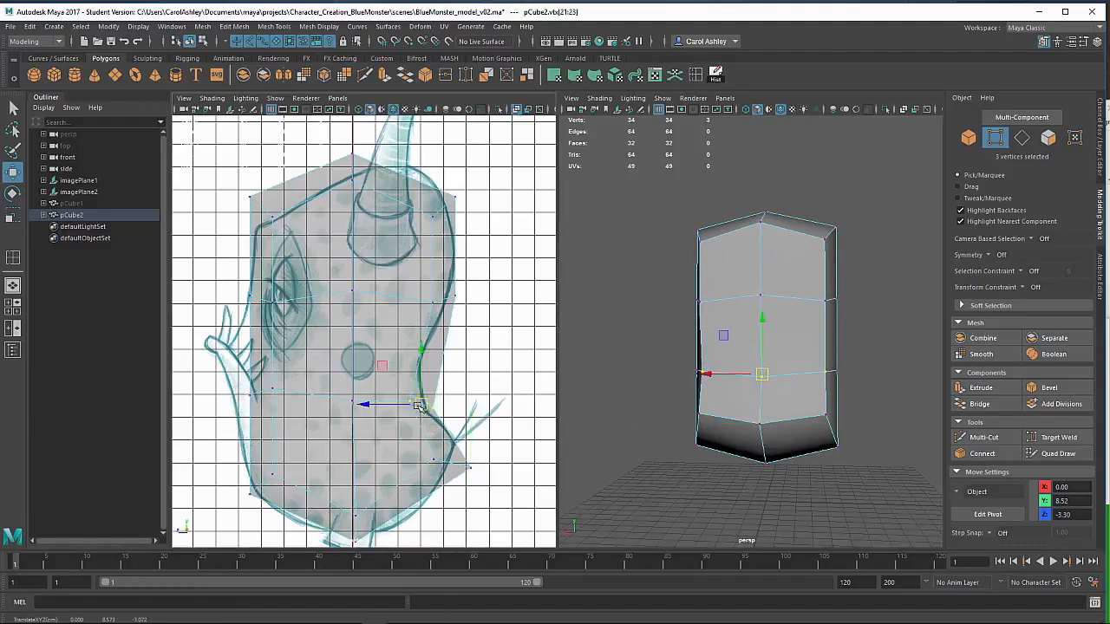
left_click_drag(767, 348, 746, 397, "alt")
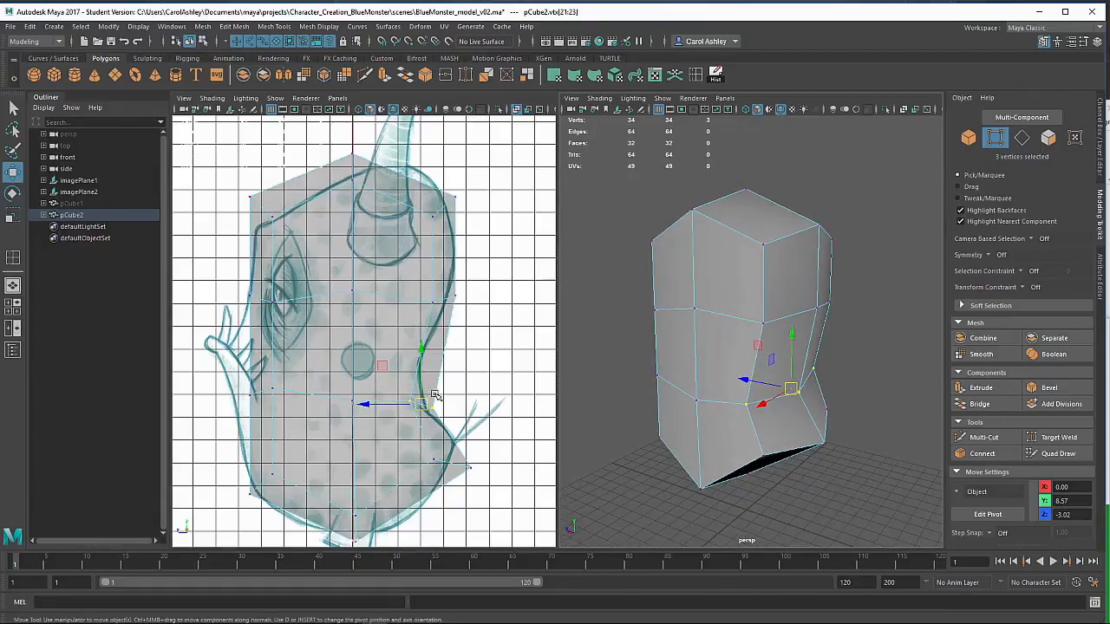
- Fit the upper back to the side drawing: eye-level back vertices at about Y 14.44, Z -4.24, top back corner at about Y 18.01, Z -3.66
left_click_drag(410, 279, 448, 271)
middle_click_drag(380, 350, 386, 411, "alt")
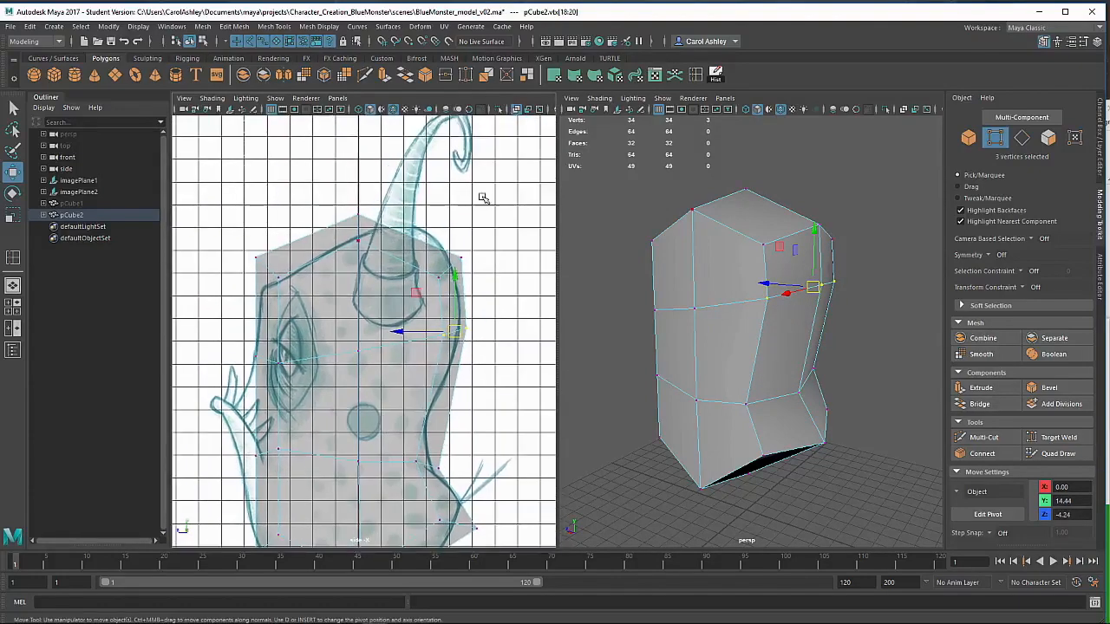
left_click_drag(449, 266, 441, 248)
left_click_drag(735, 254, 511, 253, "alt")
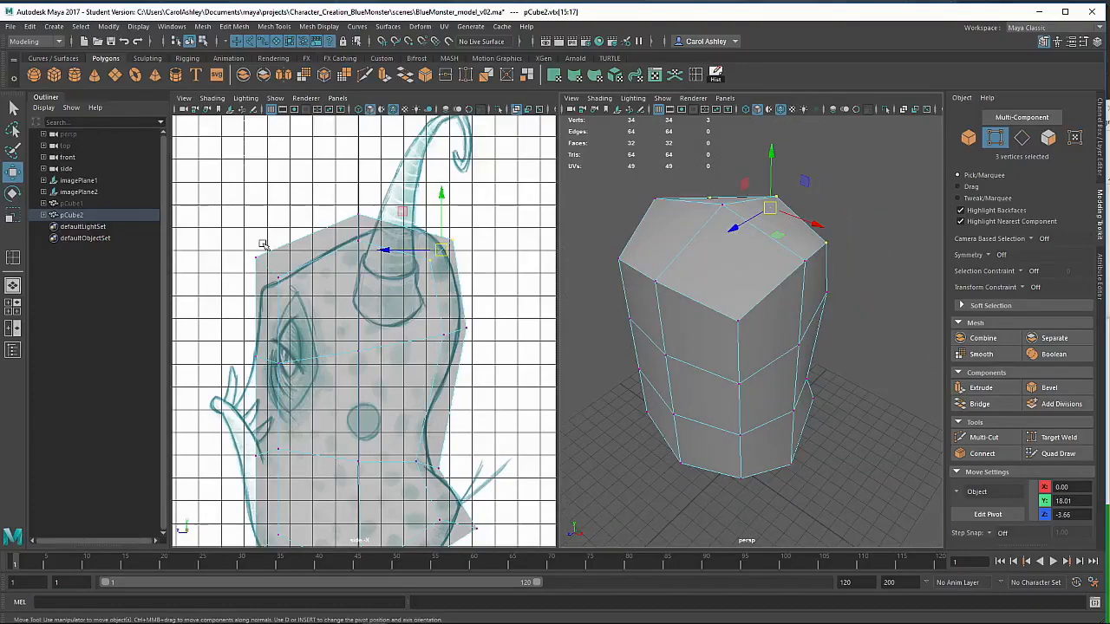
- Shift the top-middle vertices backward toward the horn and lower the upper front corner vertices onto the forehead outline
left_click_drag(386, 267, 390, 269)
left_click_drag(359, 227, 383, 232)
left_click_drag(220, 250, 310, 309)
left_click_drag(268, 267, 269, 293)
- Place the three eye-level front vertices at about Y 13.19, Z 4.01, and the middle side pair at about Y 13.51, Z -0.36
middle_click_drag(291, 319, 328, 252, "alt")
left_click_drag(243, 243, 349, 298)
left_click(297, 268)
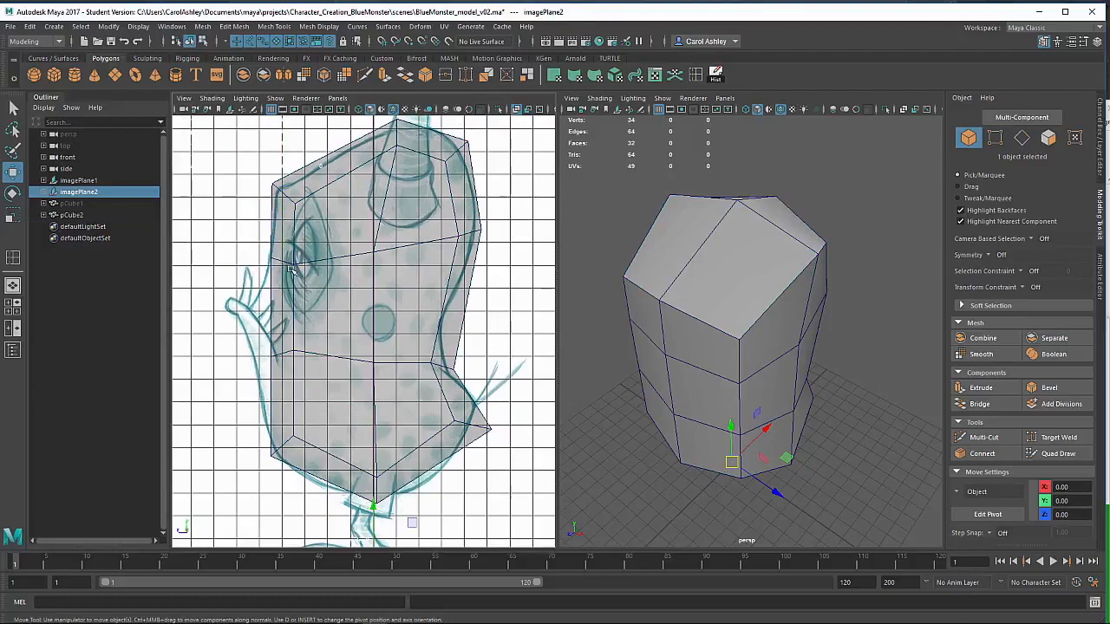
key("ctrl+z")
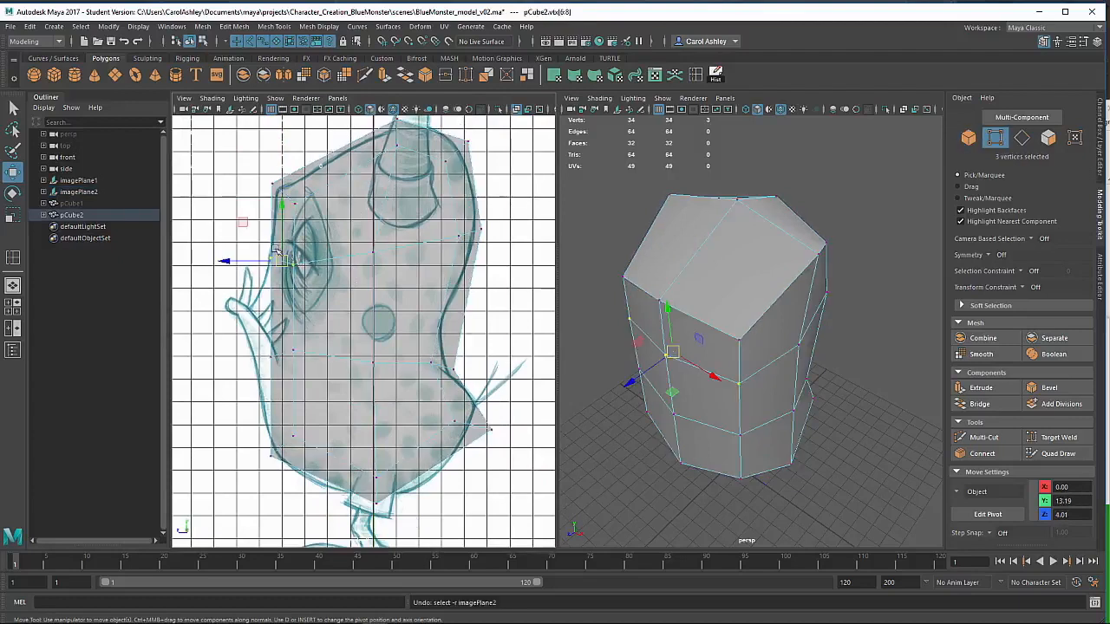
left_click_drag(280, 263, 278, 263)
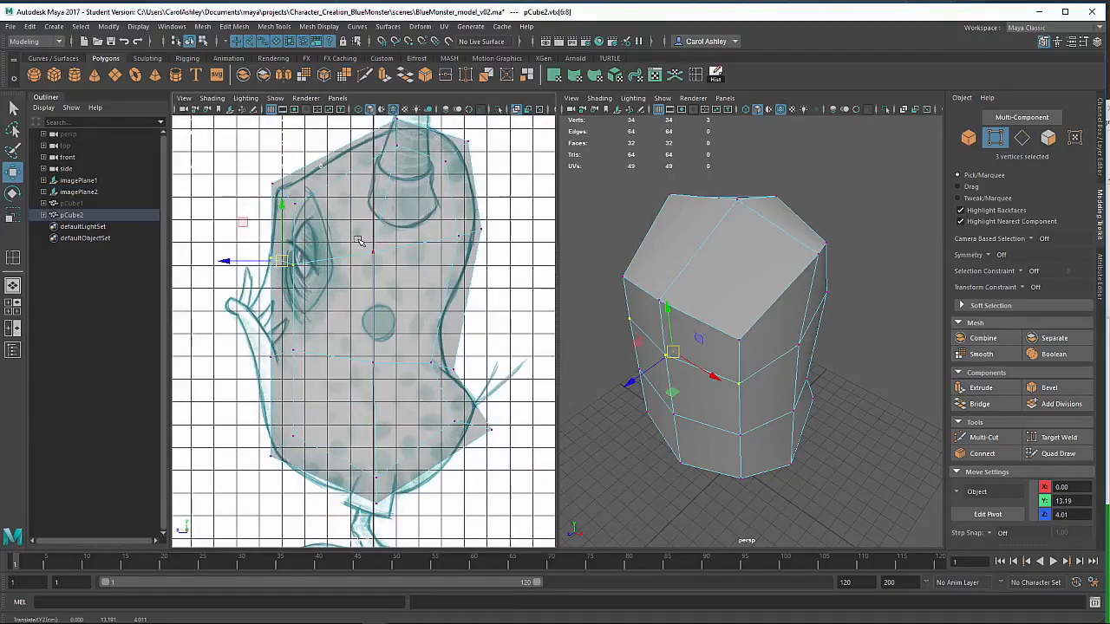
left_click_drag(359, 238, 385, 265)
left_click_drag(373, 252, 381, 254)
- Move the three lower front vertices to about Y 5.10 and Z 4.11, following the belly outline
middle_click_drag(387, 332, 393, 235, "alt")
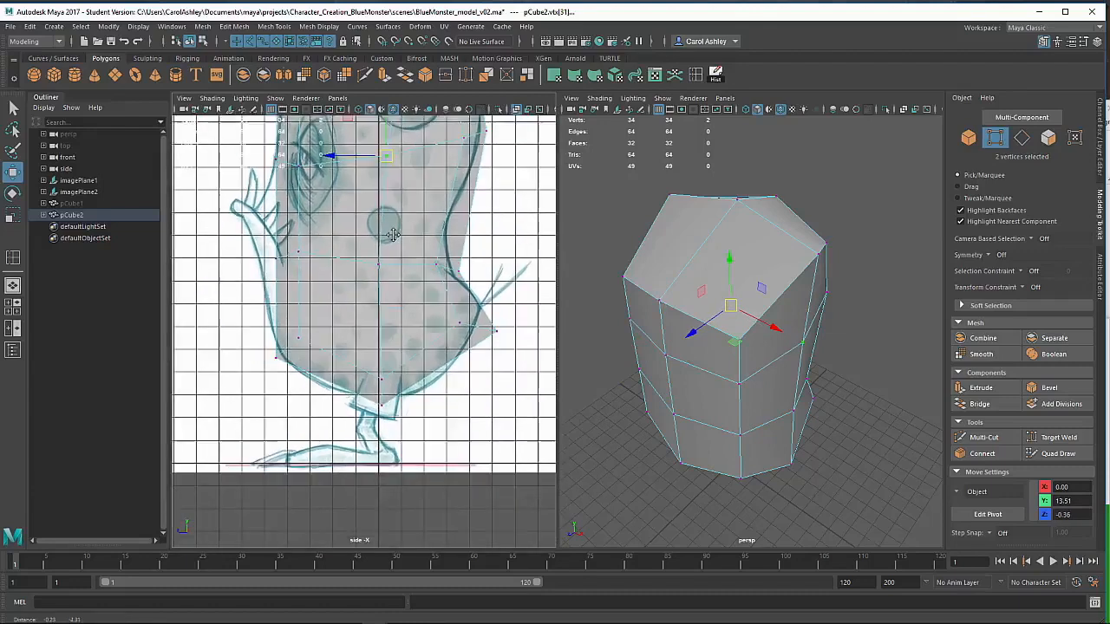
left_click_drag(248, 391, 322, 309)
left_click_drag(280, 349, 279, 347)
middle_click_drag(317, 329, 306, 432, "alt")
left_click_drag(759, 357, 746, 371, "alt")
- Switch the side viewport to the Front View and compare the body with the front reference drawing
key("space")
left_click_drag(326, 331, 331, 364)
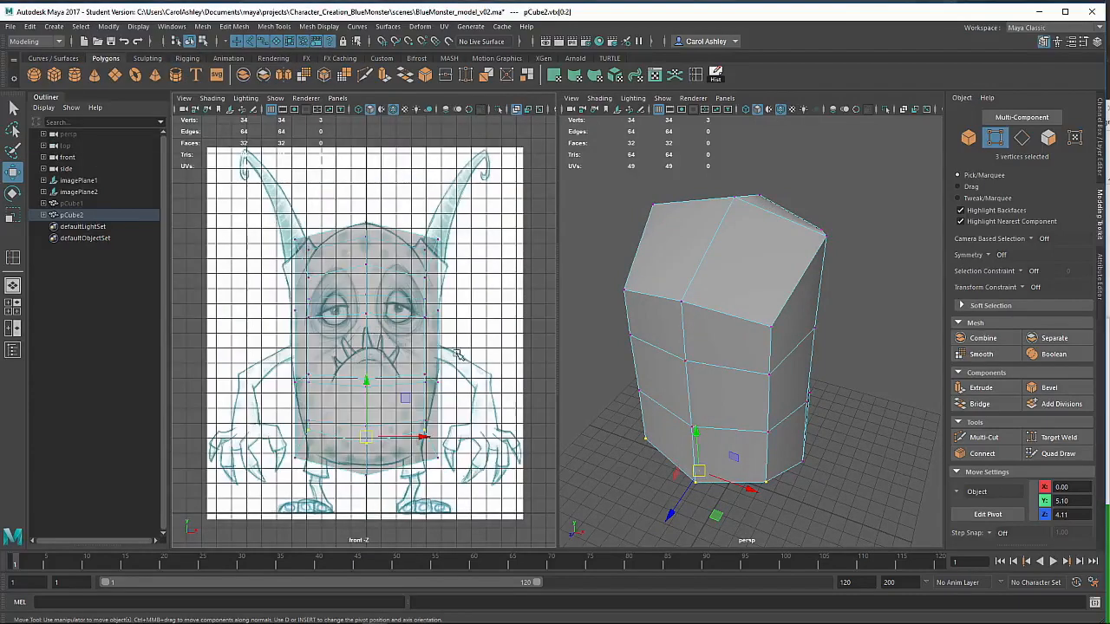
left_click_drag(690, 347, 780, 186, "alt")
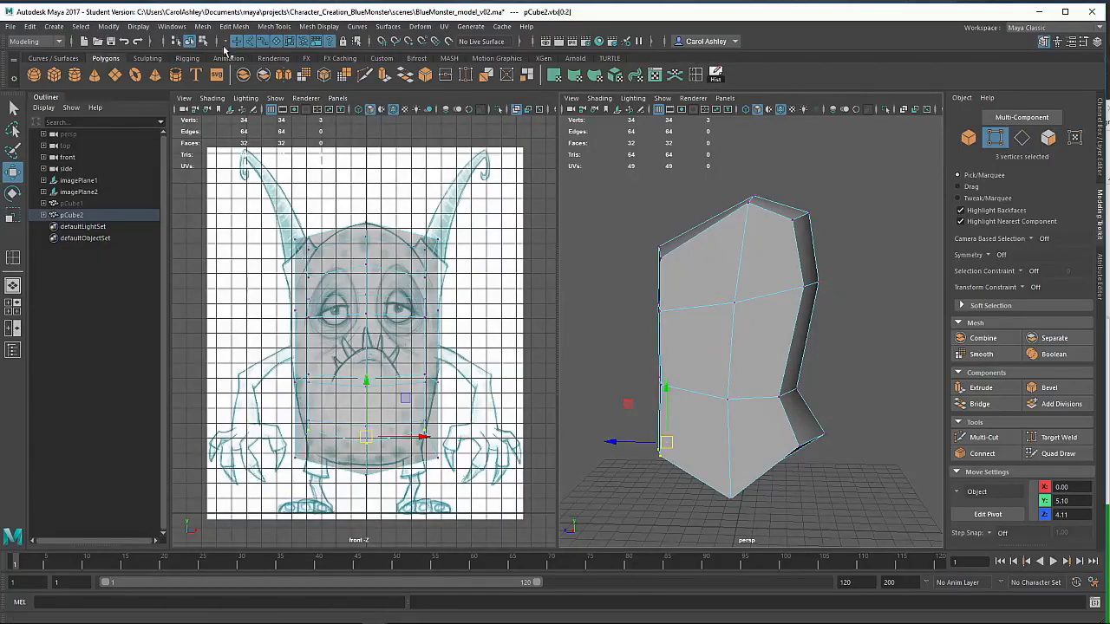
left_click(274, 26)
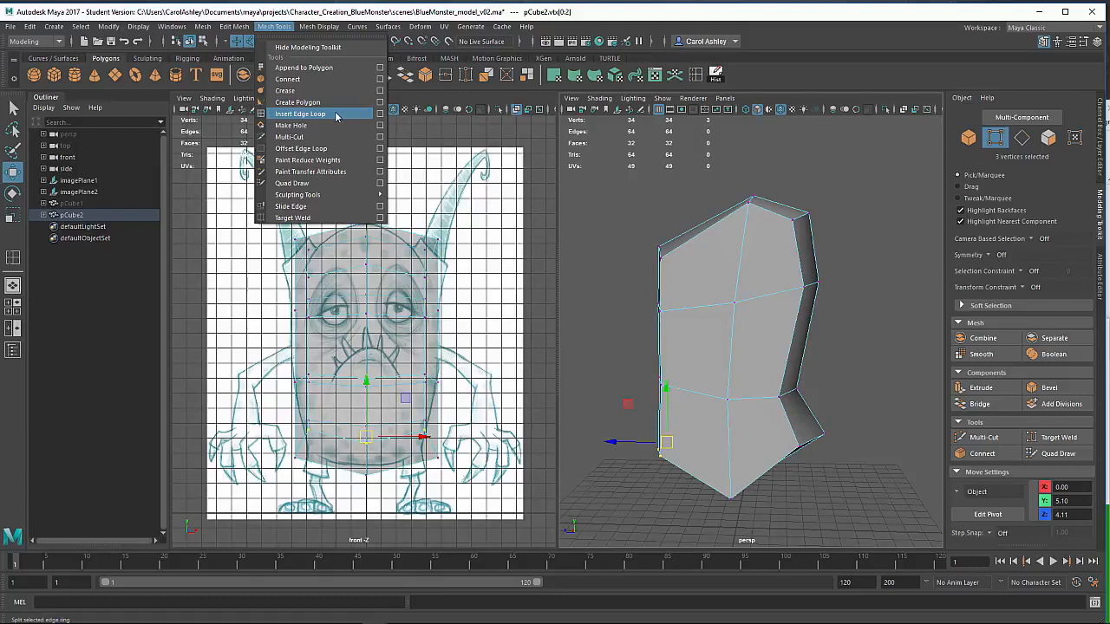
left_click(751, 78)
right_click(753, 76)
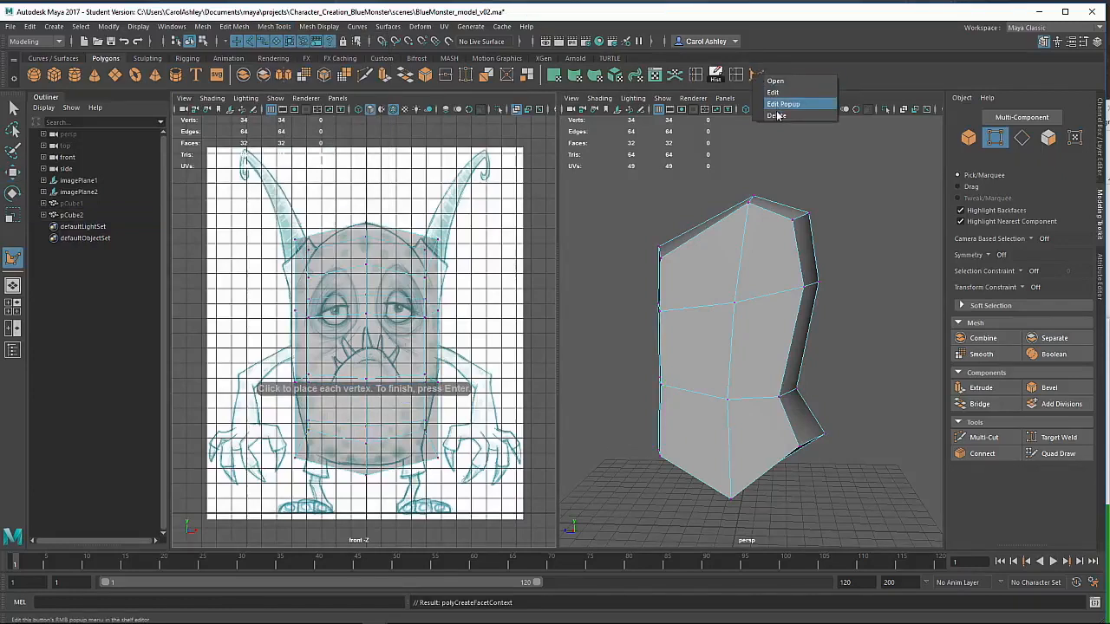
right_click(752, 76)
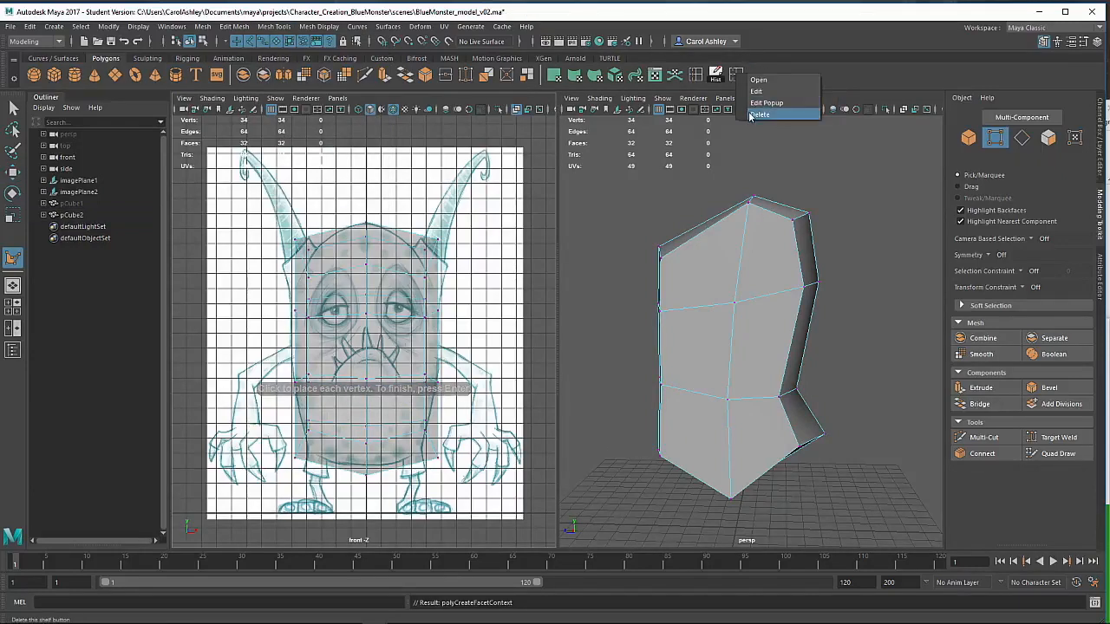
left_click(776, 115)
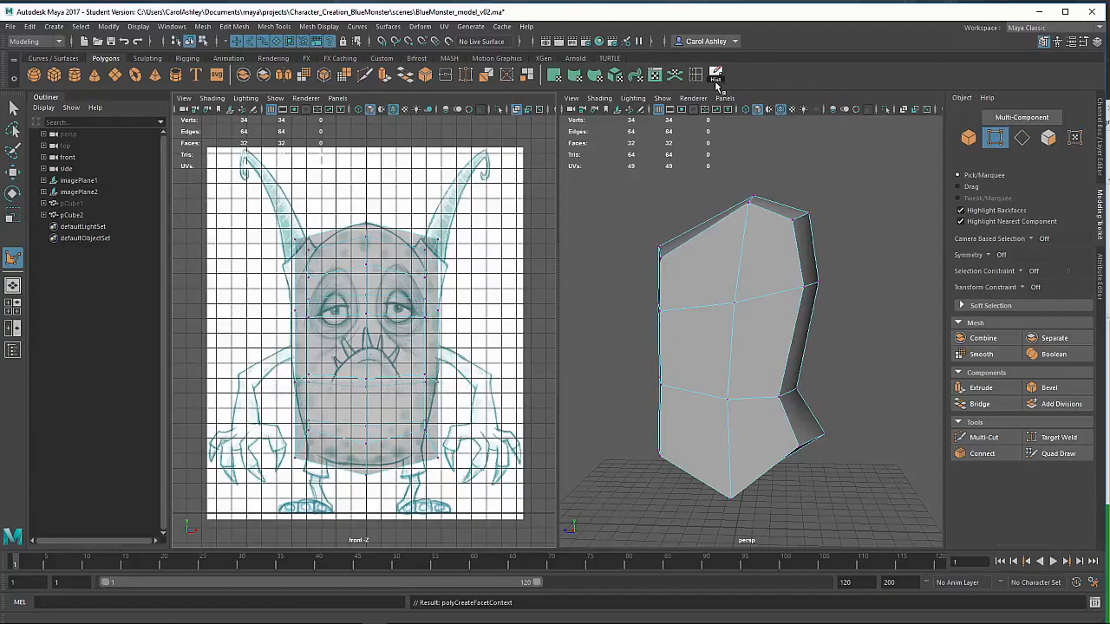
- Turn off edge flow for the Insert Edge Loop tool and insert a horizontal loop around the middle section of the body
double_click(696, 76)
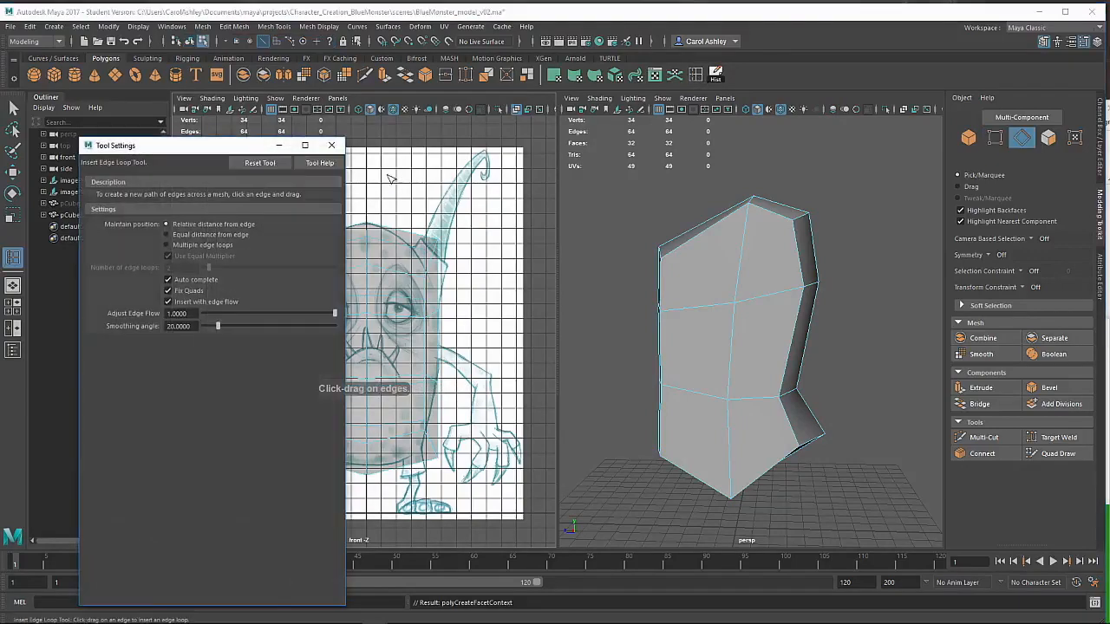
left_click_drag(232, 155, 219, 115)
left_click(186, 262)
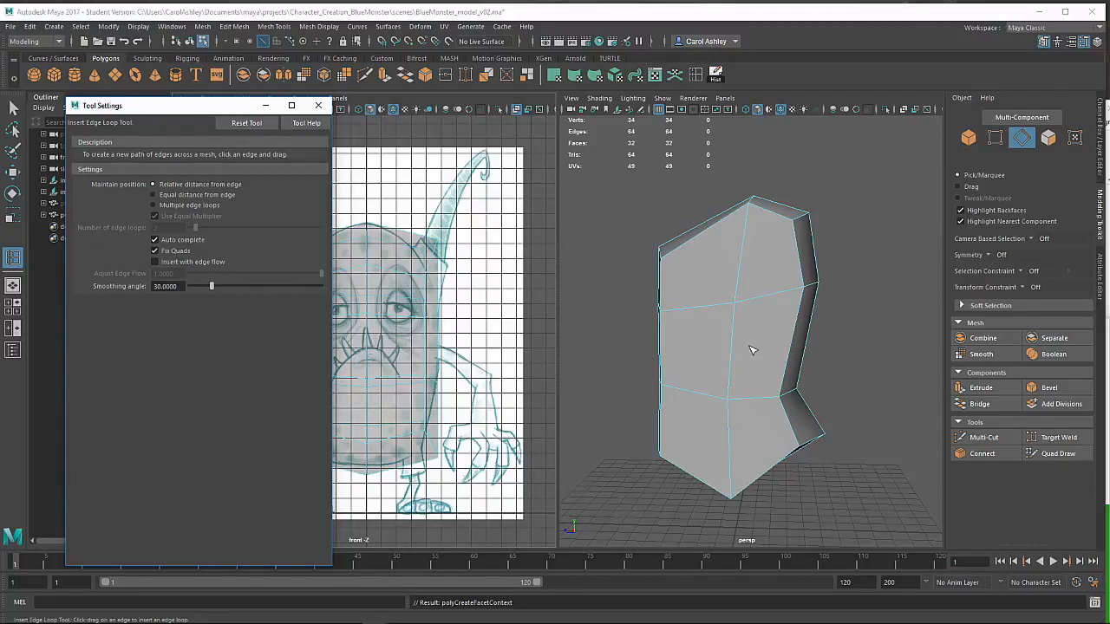
left_click_drag(731, 347, 734, 355)
left_click_drag(727, 395, 722, 384, "alt")
right_click_drag(723, 385, 755, 378, "alt")
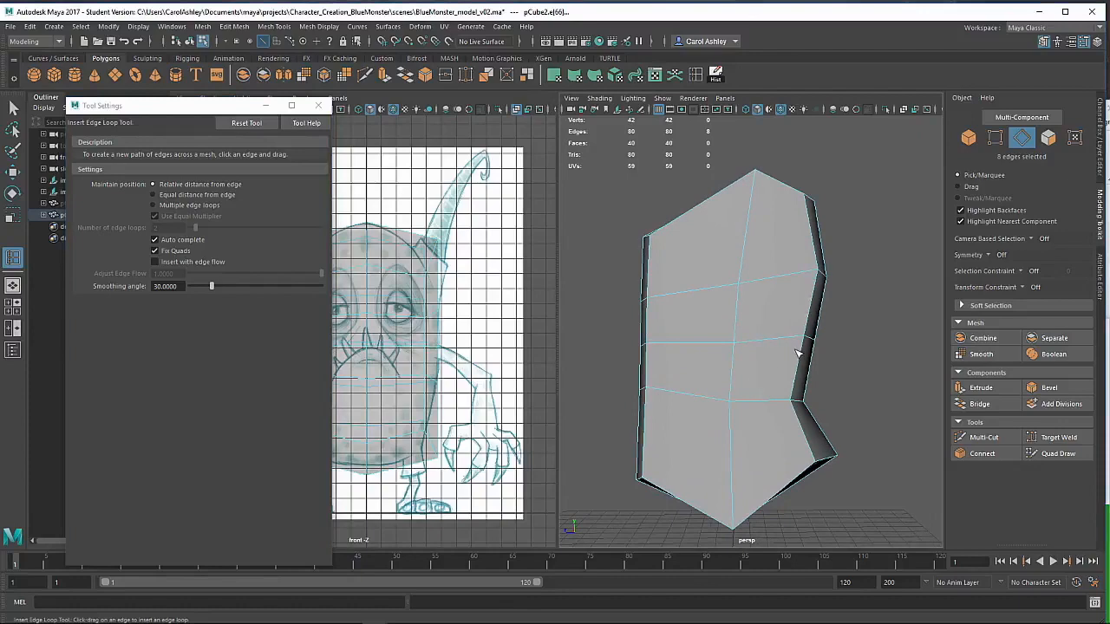
mouse_move(672, 355)
left_mouse_down("alt")
mouse_move(820, 367)
mouse_move(651, 369)
mouse_move(668, 364)
left_mouse_up("alt")
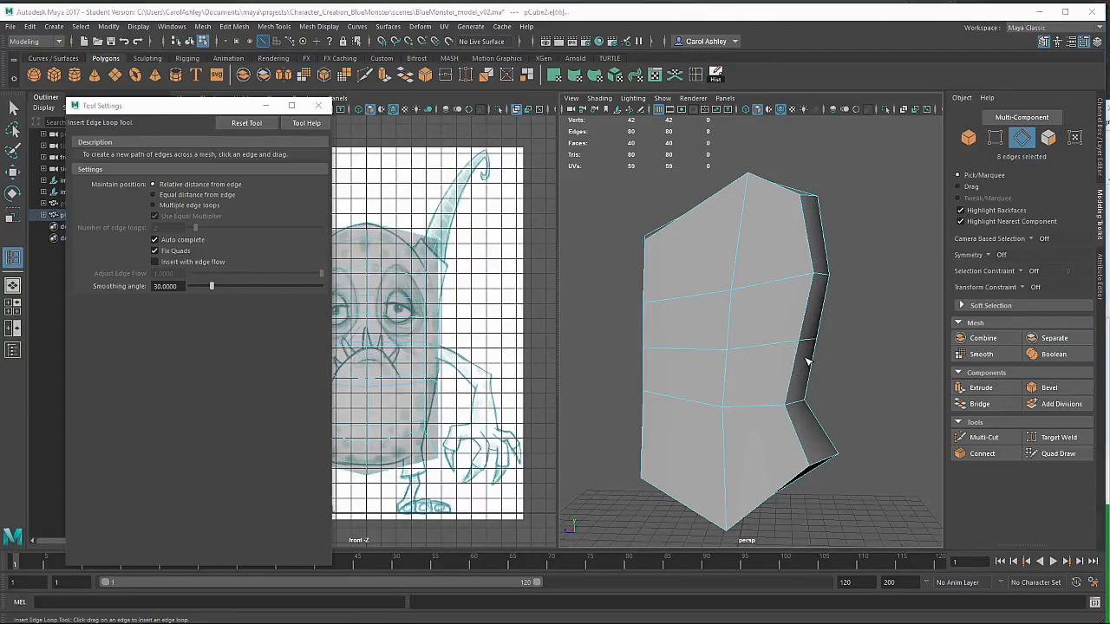
- Show the side reference view, turn on Insert with edge flow, and insert a horizontal edge loop through the top section of the body
mouse_move(430, 280)
right_mouse_down()
mouse_move(464, 285)
mouse_move(402, 296)
mouse_move(428, 280)
right_mouse_up()
key("space")
left_click_drag(428, 280, 486, 282)
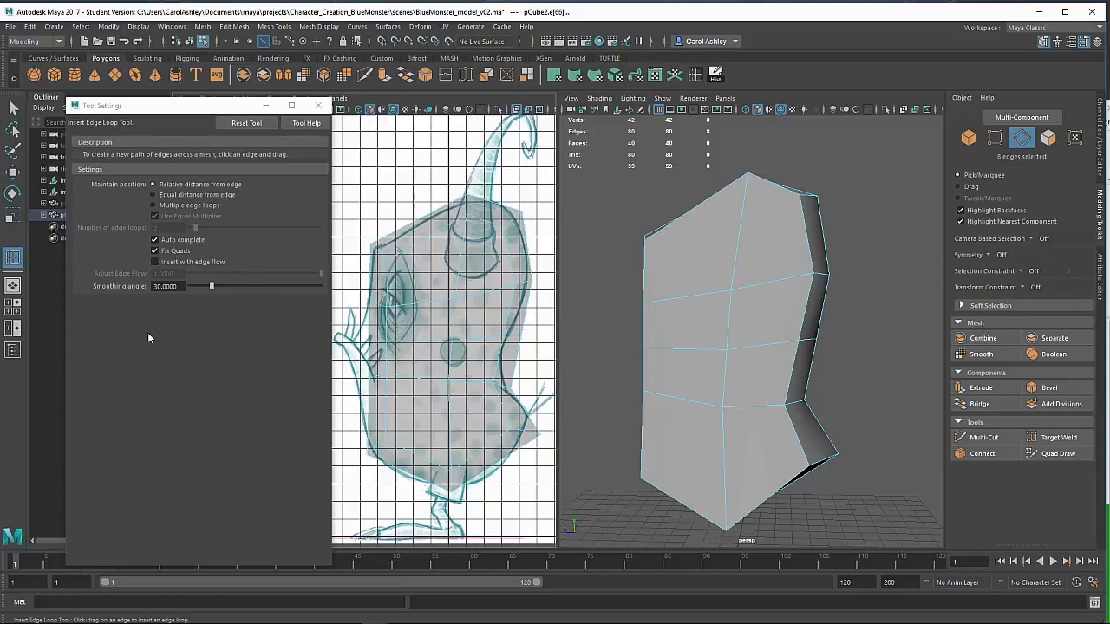
left_click(155, 262)
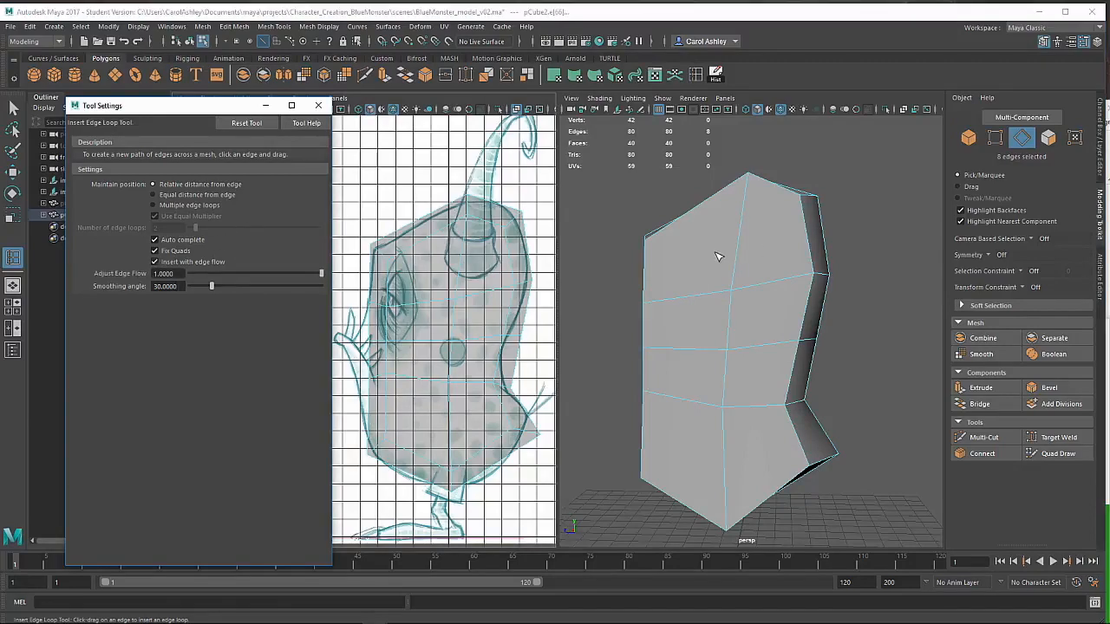
left_click(512, 261)
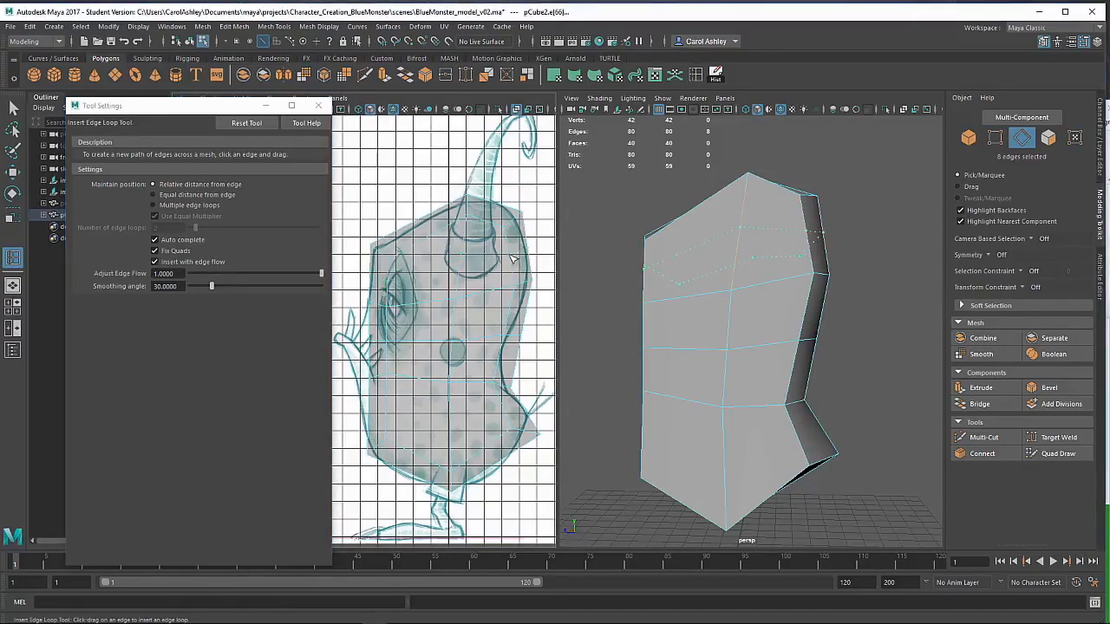
left_click(511, 260)
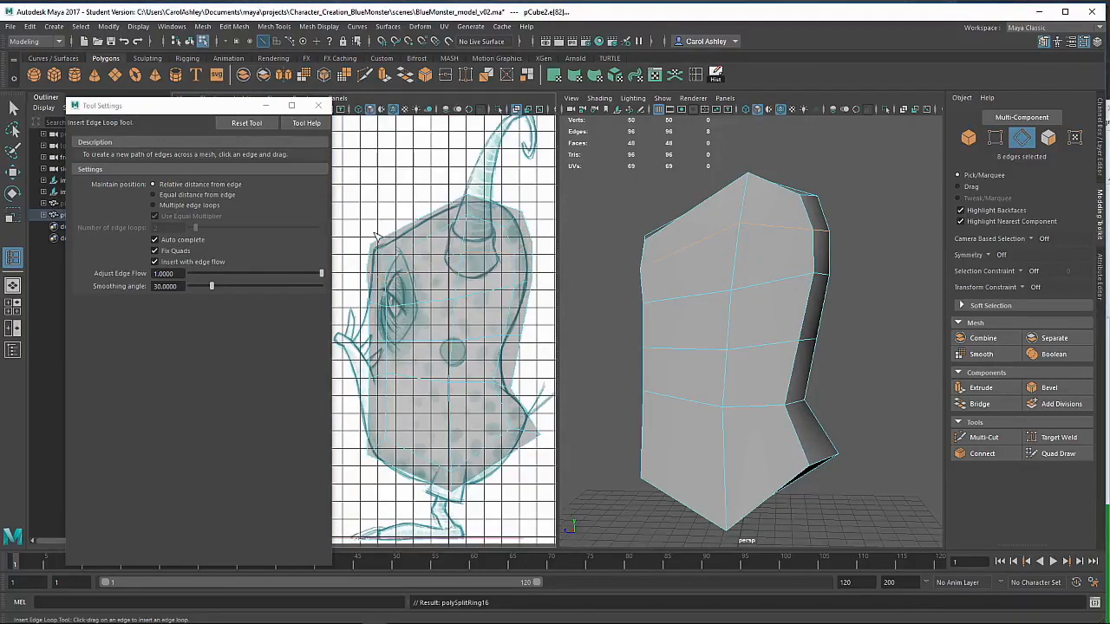
- Insert two lengthwise edge loops with edge flow around the body, one through the back half and one through the front half
scroll(361, 281, "up", 3)
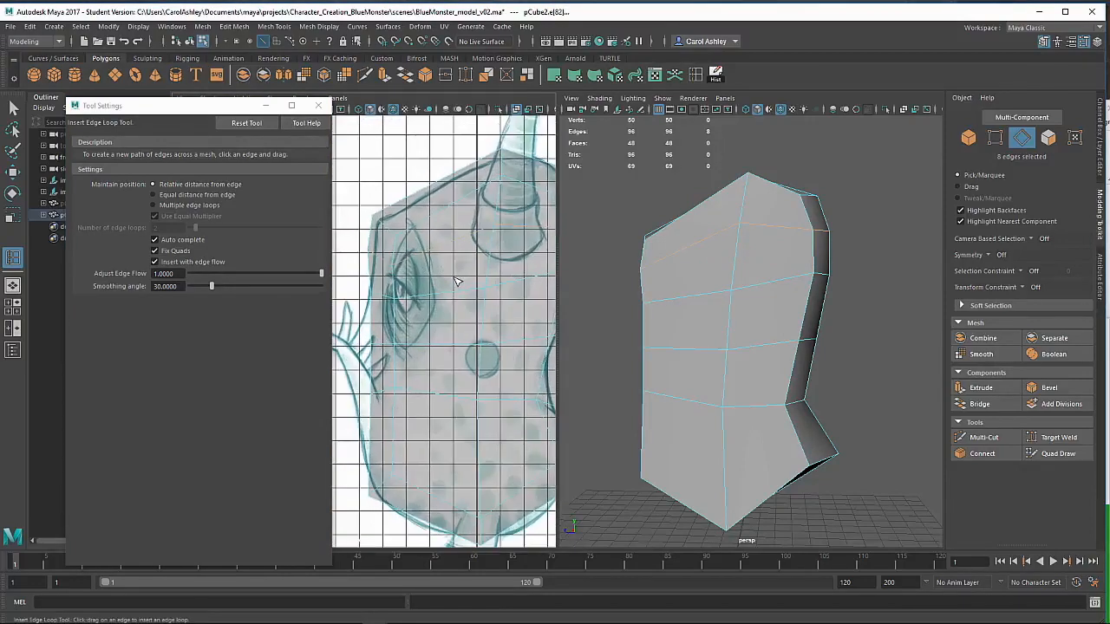
middle_click_drag(493, 334, 391, 346, "alt")
left_click_drag(731, 303, 774, 315, "alt")
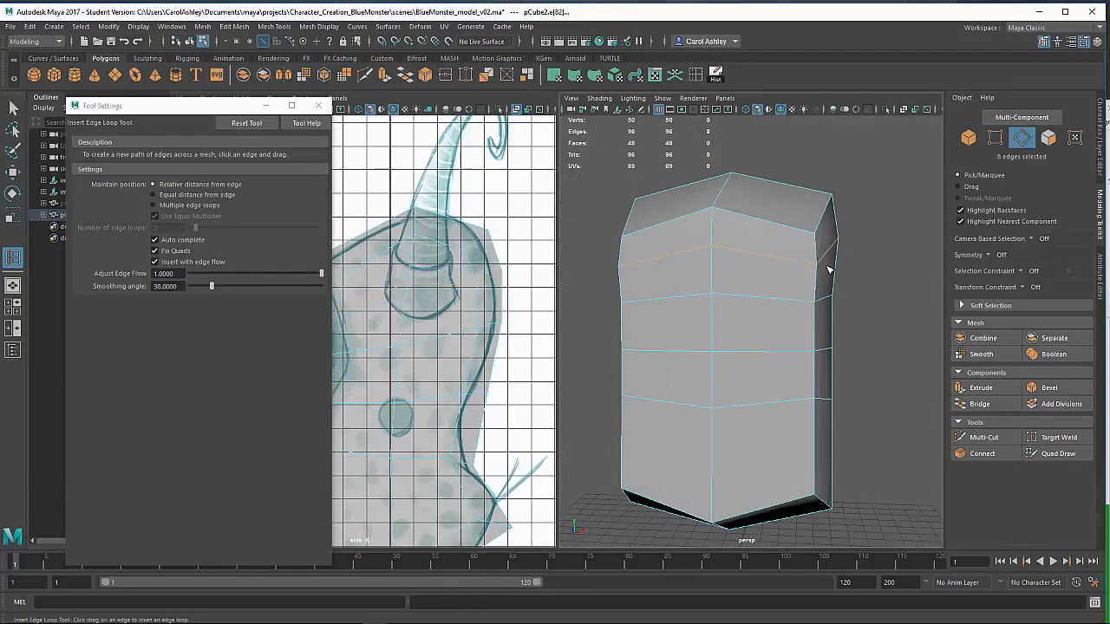
left_click_drag(776, 393, 790, 335, "alt")
middle_click_drag(790, 334, 790, 332, "alt")
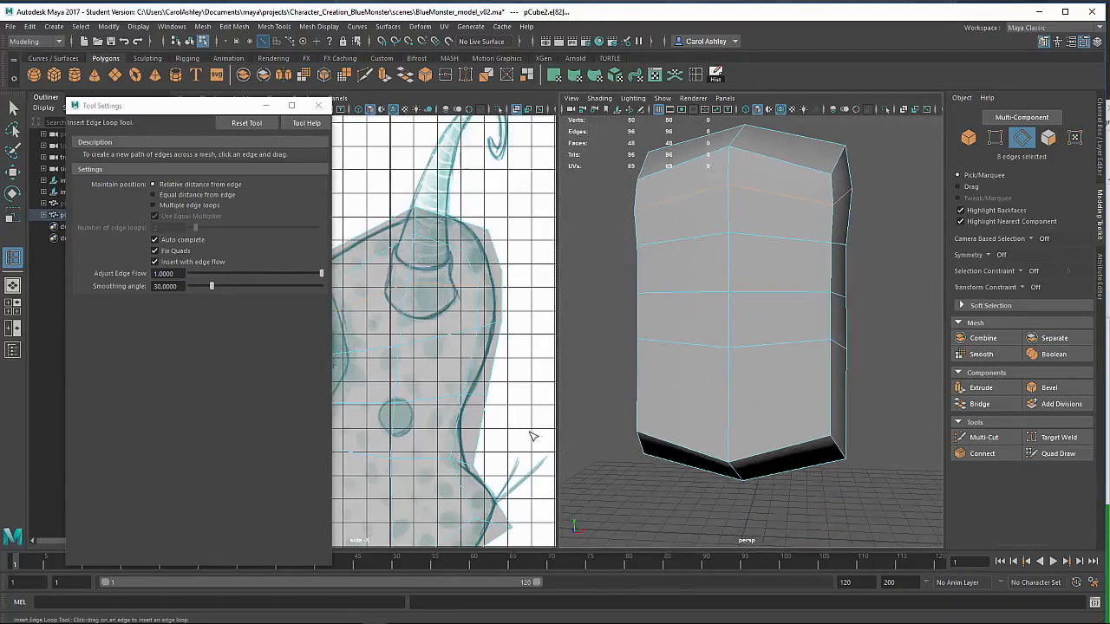
middle_click_drag(520, 421, 565, 347, "alt")
scroll(469, 376, "down", 1)
middle_click_drag(468, 408, 470, 357, "alt")
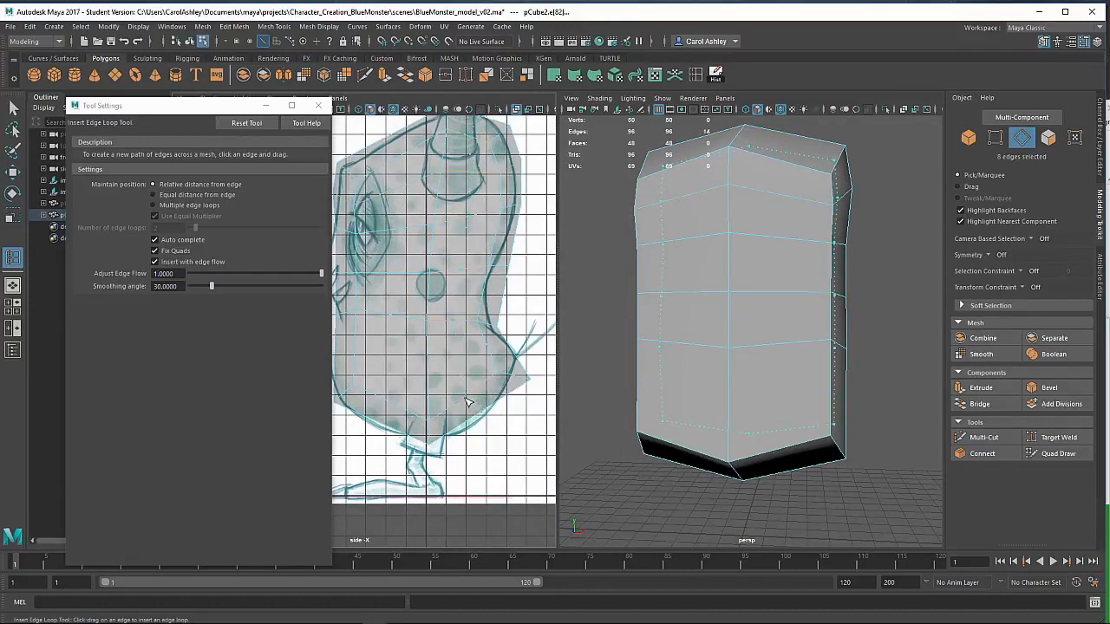
left_click(467, 402)
middle_click_drag(409, 408, 406, 428, "alt")
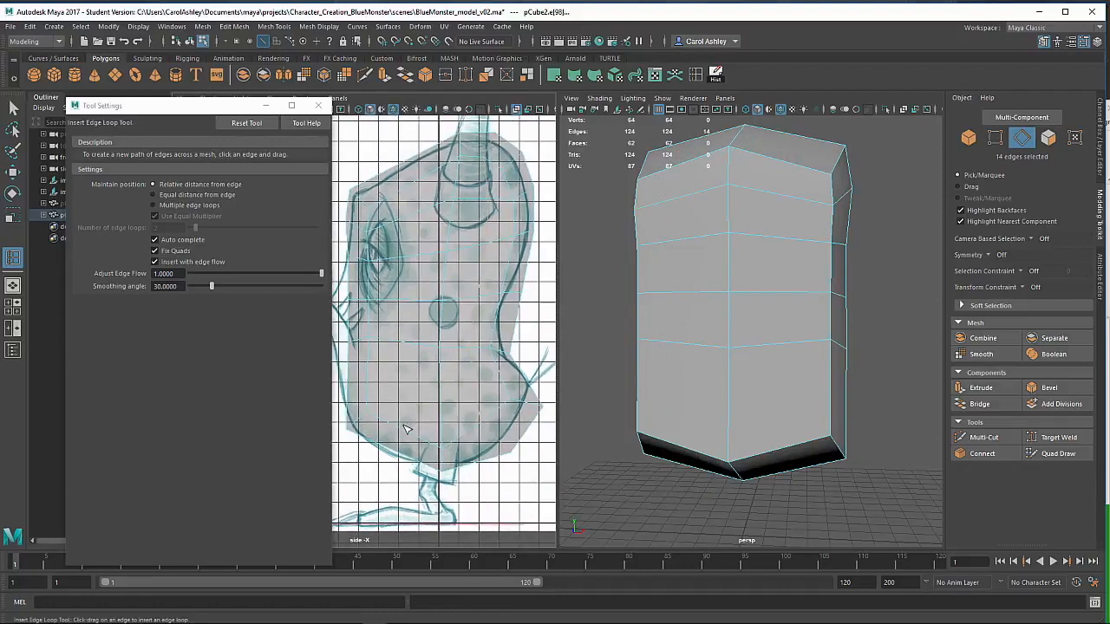
left_click_drag(403, 431, 402, 435)
mouse_move(440, 417)
middle_mouse_down("alt")
mouse_move(453, 432)
mouse_move(453, 409)
middle_mouse_up("alt")
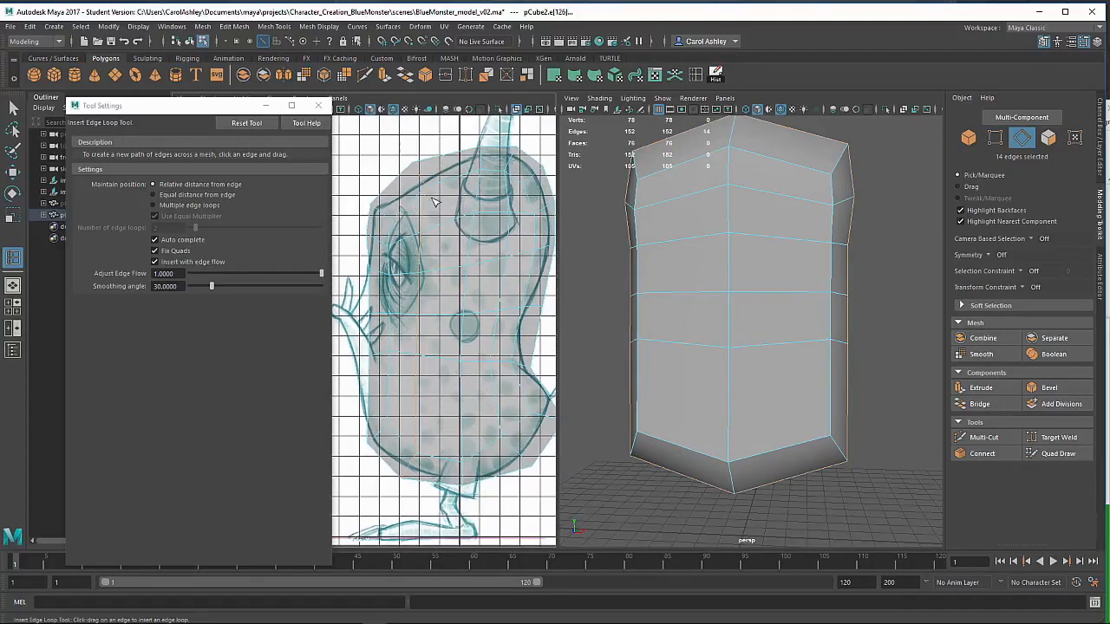
- Leave the edge loop tool for vertex editing and lower the three new forehead-slope vertices to about Y 17.36 and Z 1.48
key("q")
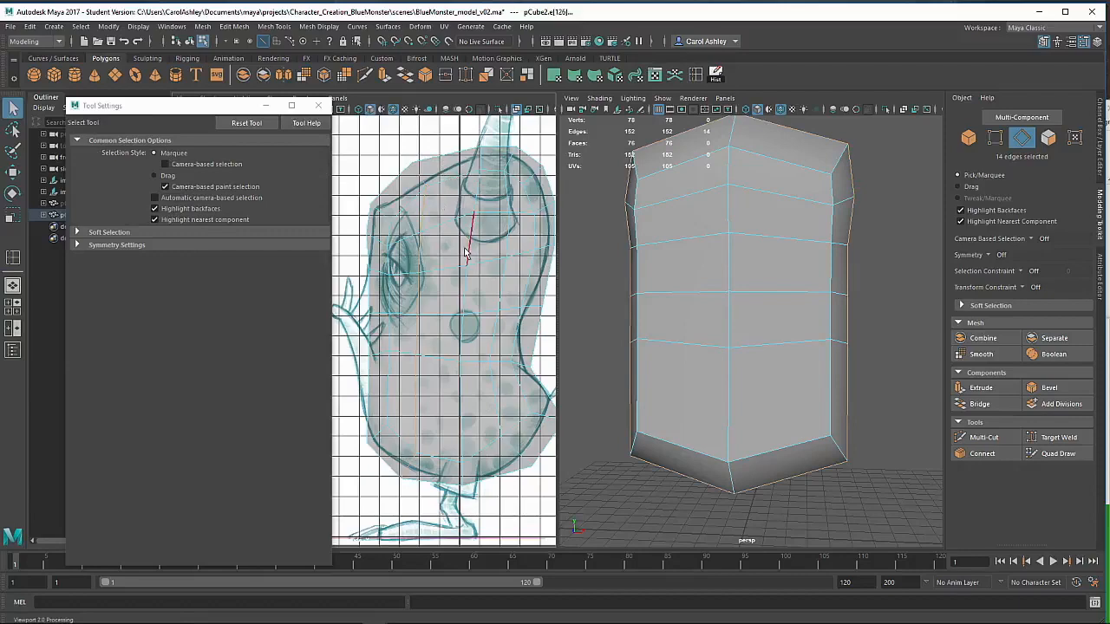
right_click(437, 242)
right_click_drag(437, 242, 382, 242)
left_click(321, 104)
middle_click_drag(387, 186, 336, 223, "alt")
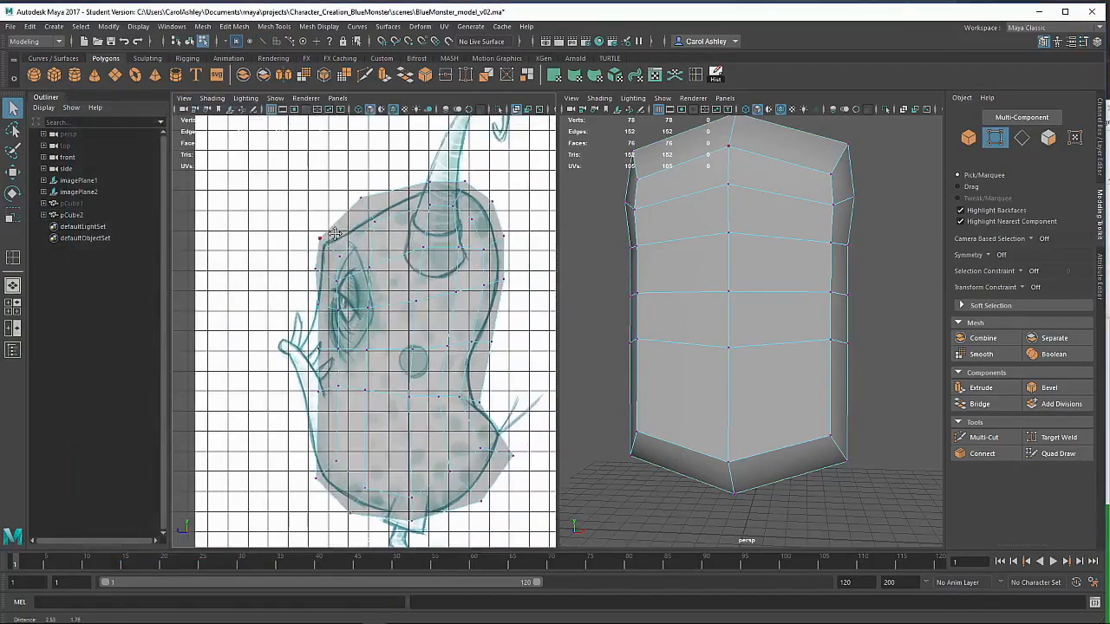
left_click_drag(353, 182, 382, 230)
key("w")
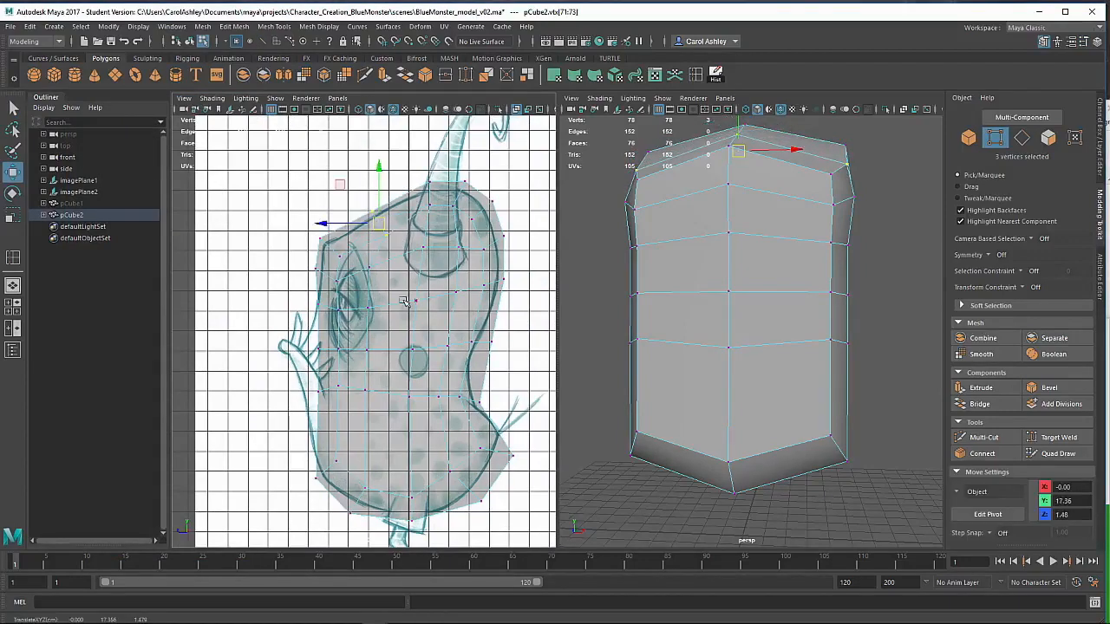
- Reposition two pairs of side vertices: behind the eye to about Y 13.12, Z 1.80, and beside the horn base to about Y 15.81, Z -0.69
left_click(376, 268)
left_click_drag(379, 270, 380, 313)
left_click_drag(696, 300, 883, 279, "alt")
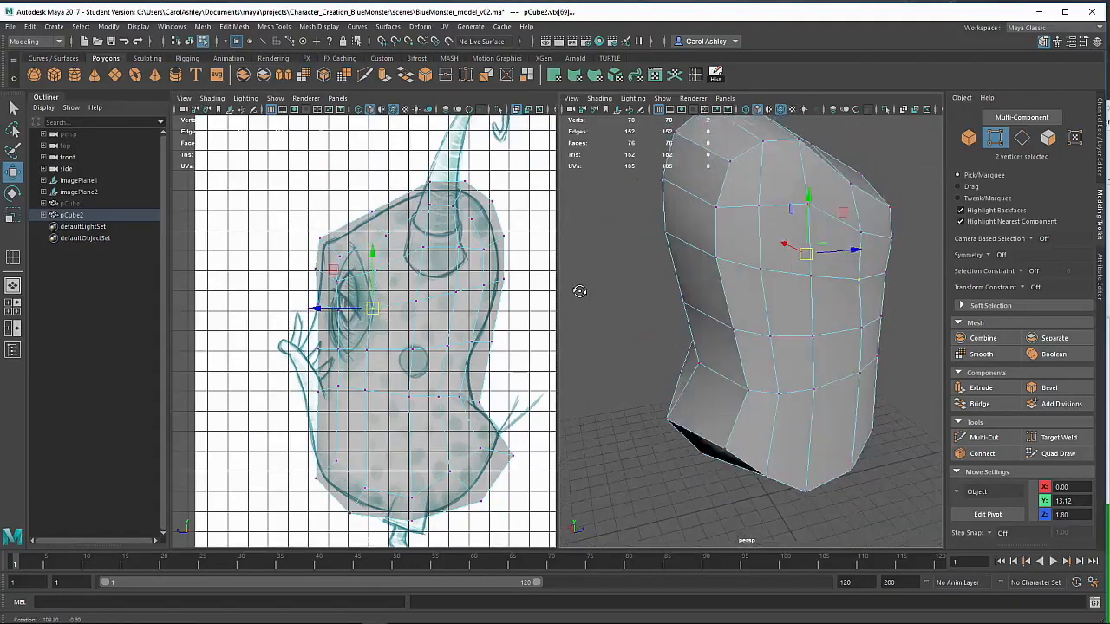
left_click_drag(842, 316, 791, 345, "alt")
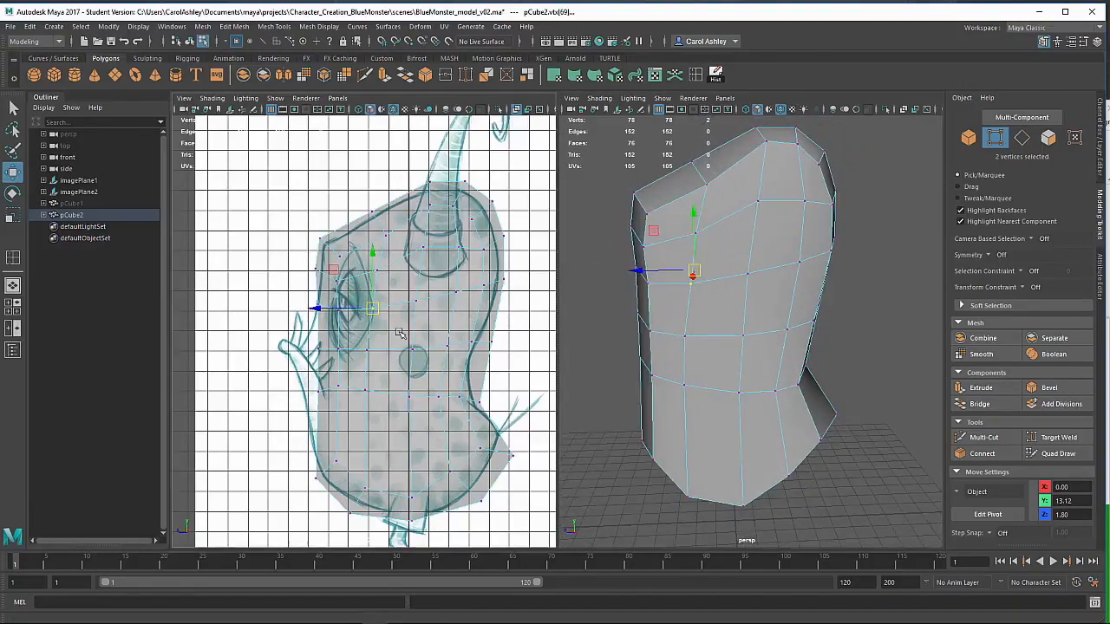
mouse_move(411, 241)
left_mouse_down()
mouse_move(432, 258)
mouse_move(421, 253)
left_mouse_up()
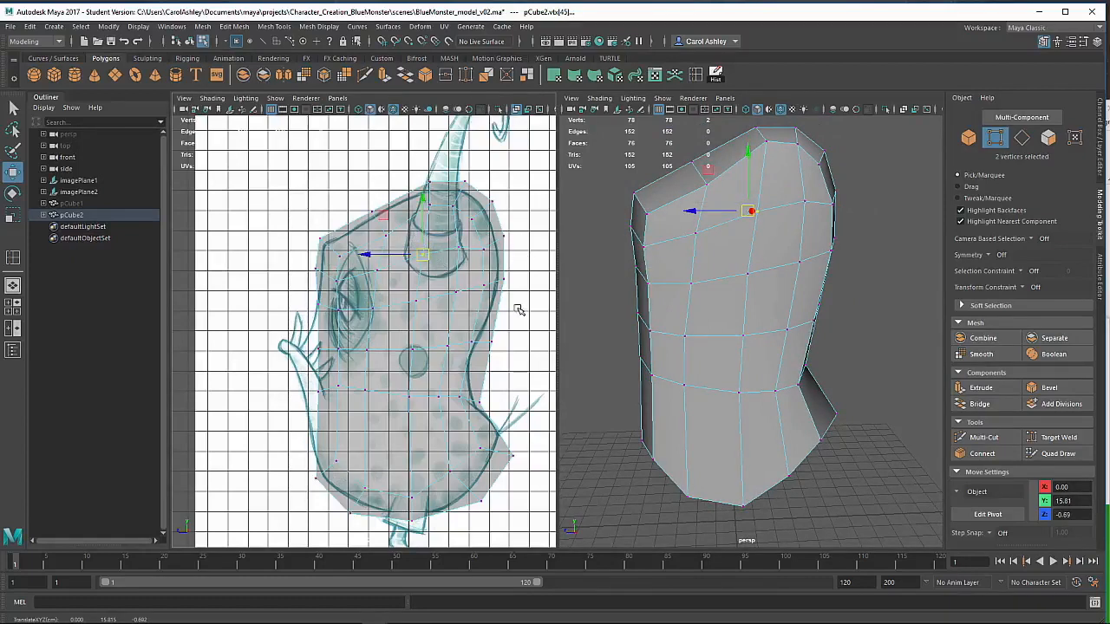
- Move the five back vertices above the tail to about Y 8.54, Z -2.19, and fit the tail-tip vertices to the side outline
left_click_drag(510, 321, 459, 400)
scroll(520, 347, "up", 8)
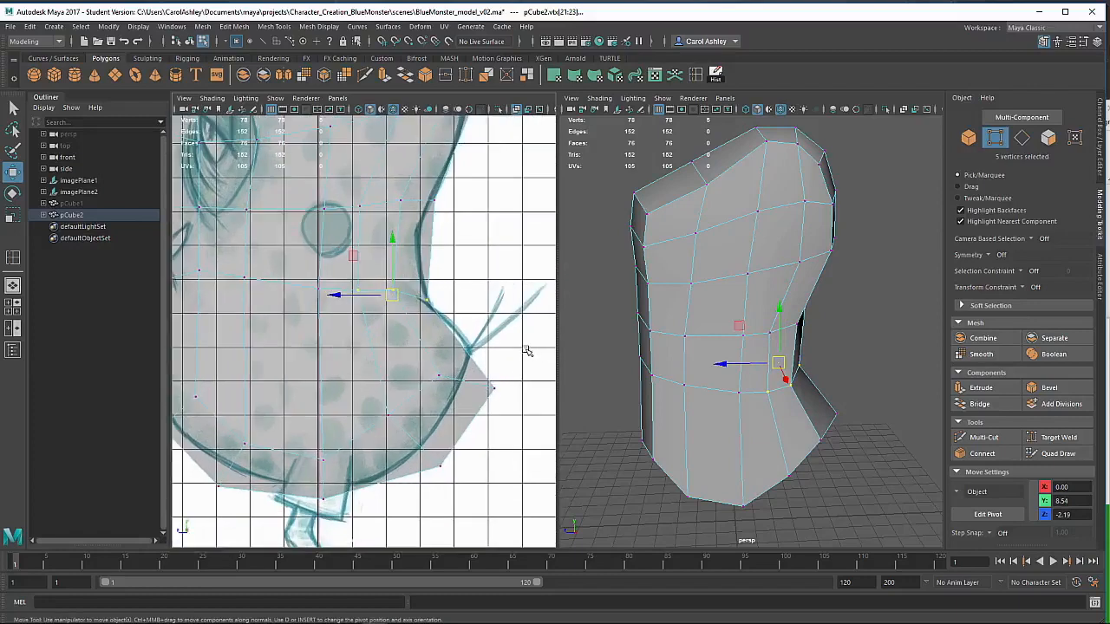
middle_click_drag(527, 350, 498, 365, "alt")
left_click(468, 403)
left_click_drag(467, 401, 453, 368)
left_click(419, 385, "shift")
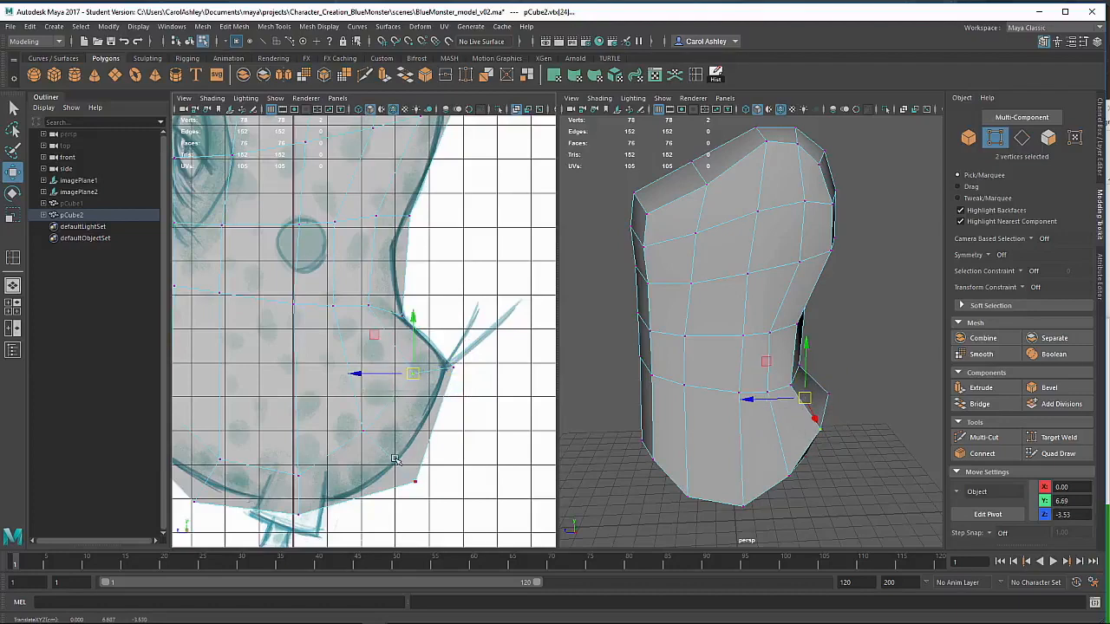
- Fit the vertices below the tail to the side outline at about Y 4.53, Z -2.72, and move their side pair to about Y 4.76, Z -2.38
left_click_drag(346, 415, 380, 443)
left_click_drag(743, 424, 599, 408, "alt")
left_click_drag(691, 442, 733, 369, "alt")
left_click_drag(362, 432, 379, 442)
left_click_drag(382, 446, 382, 446)
left_click_drag(440, 506, 387, 449)
middle_click_drag(475, 417, 493, 378, "alt")
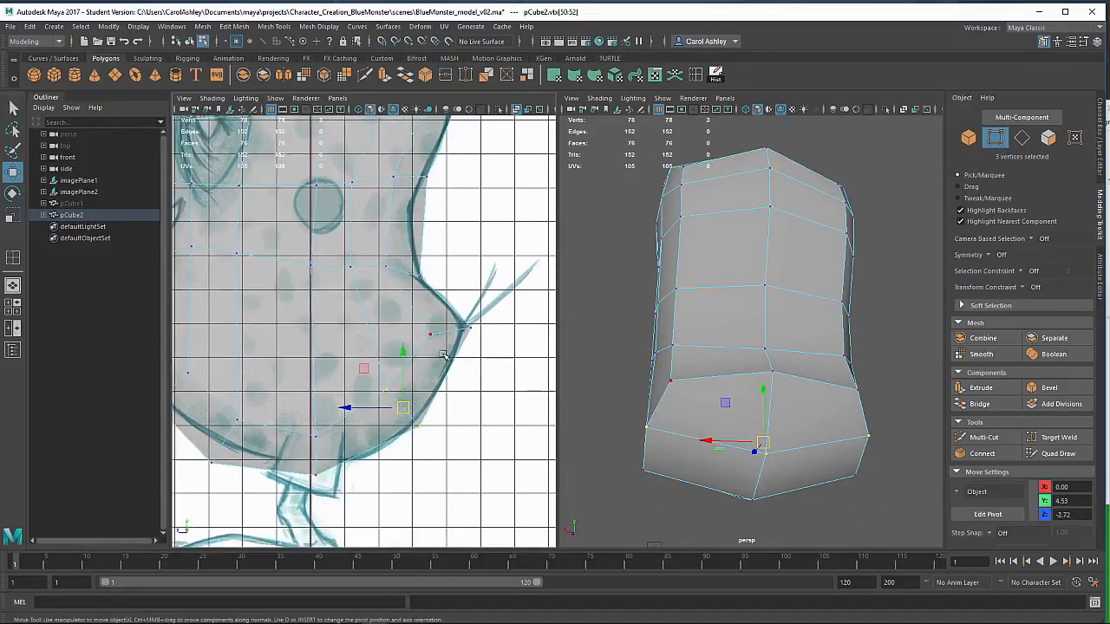
right_click_drag(440, 271, 409, 261, "alt")
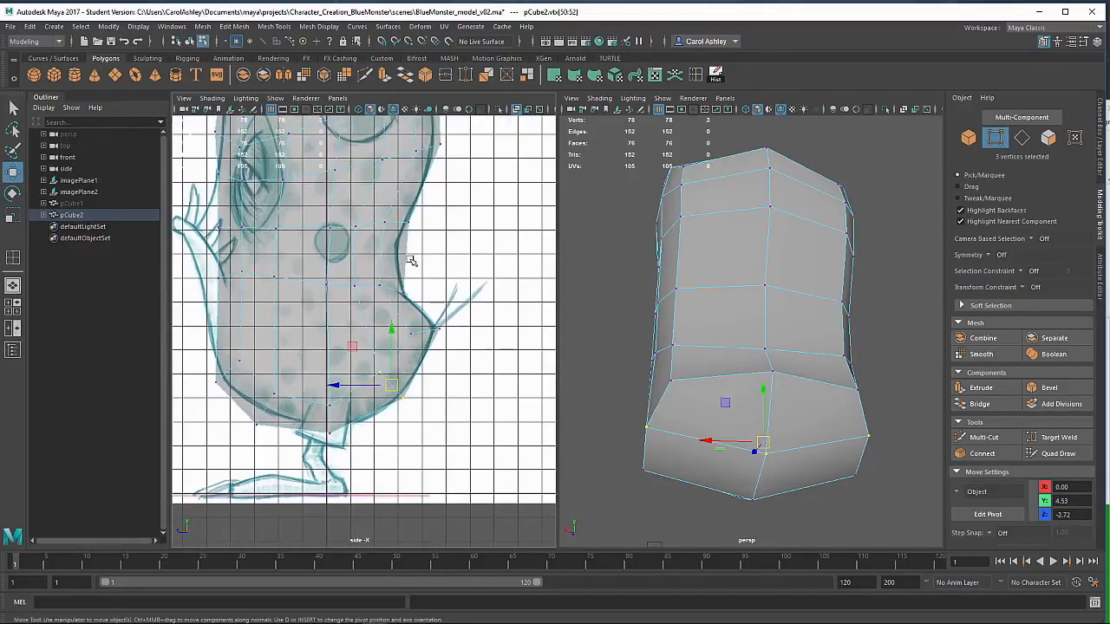
middle_click_drag(424, 271, 455, 339, "alt")
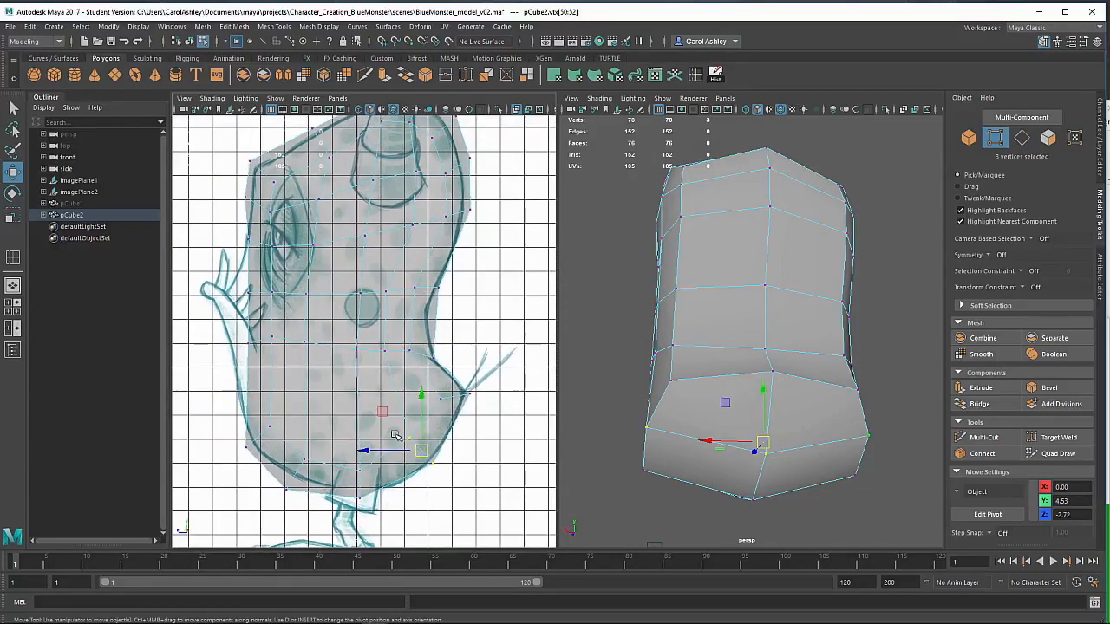
left_click_drag(407, 440, 414, 446)
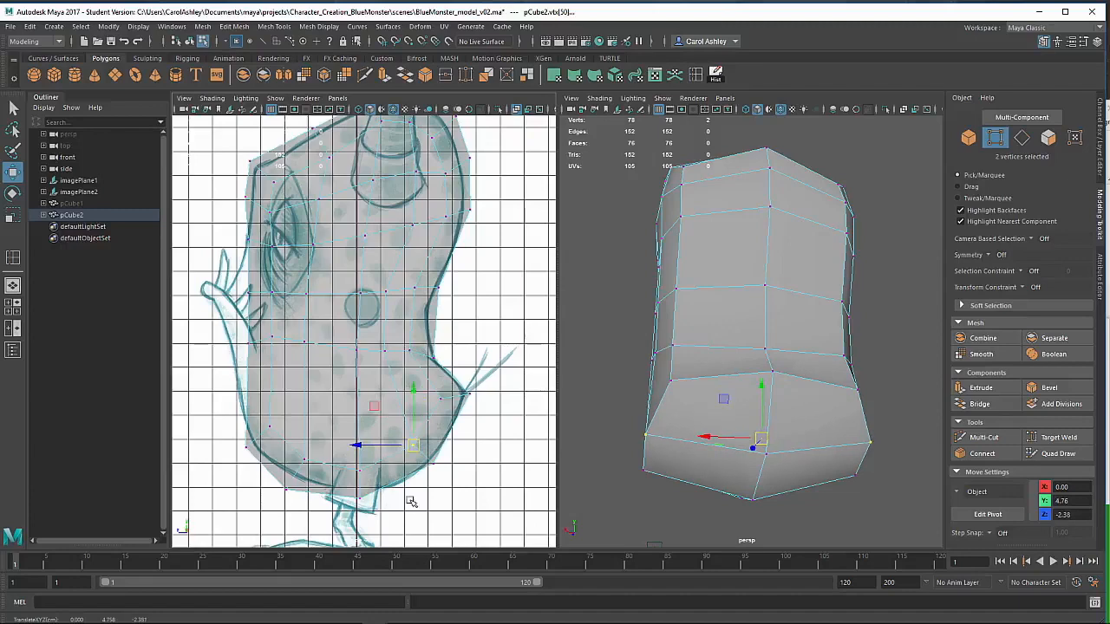
- Move the three lower front vertices to about Y 4.07, Z 2.46, and fit the front belly corner to the side outline
middle_click_drag(396, 503, 448, 466, "alt")
scroll(448, 465, "up", 4)
left_click_drag(414, 415, 386, 437)
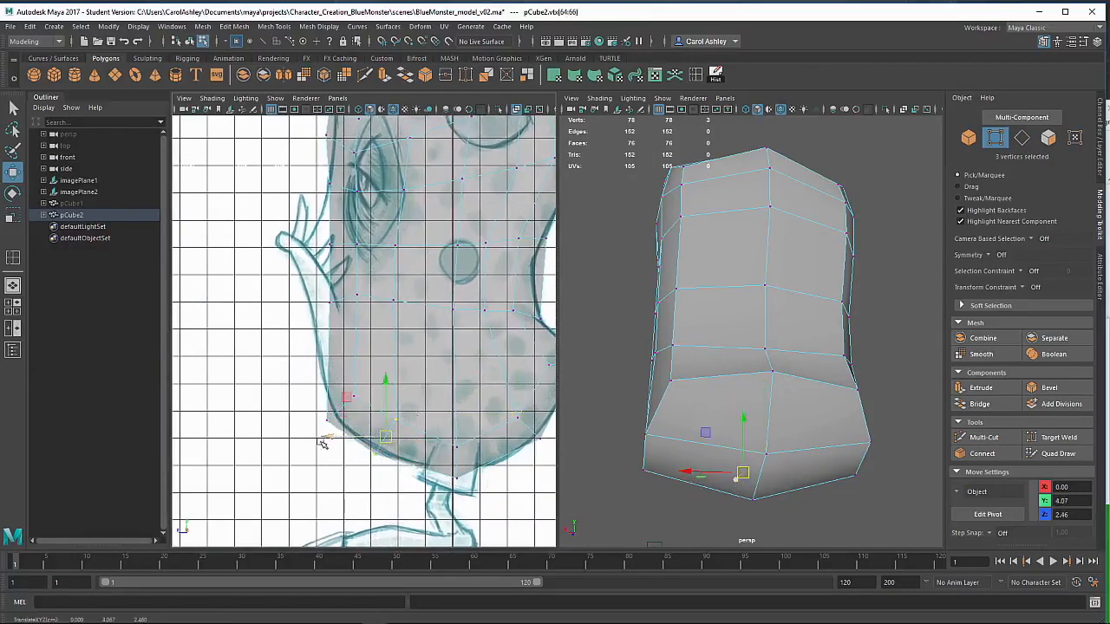
middle_click_drag(310, 372, 307, 395, "alt")
left_click_drag(360, 444, 323, 406)
- Move the side pair near the wrist to about Y 9.28, Z 3.51, and the three front vertices at eye height to about Y 13.32, Z 4.08
middle_click_drag(318, 311, 321, 436, "alt")
left_click_drag(379, 456, 375, 453)
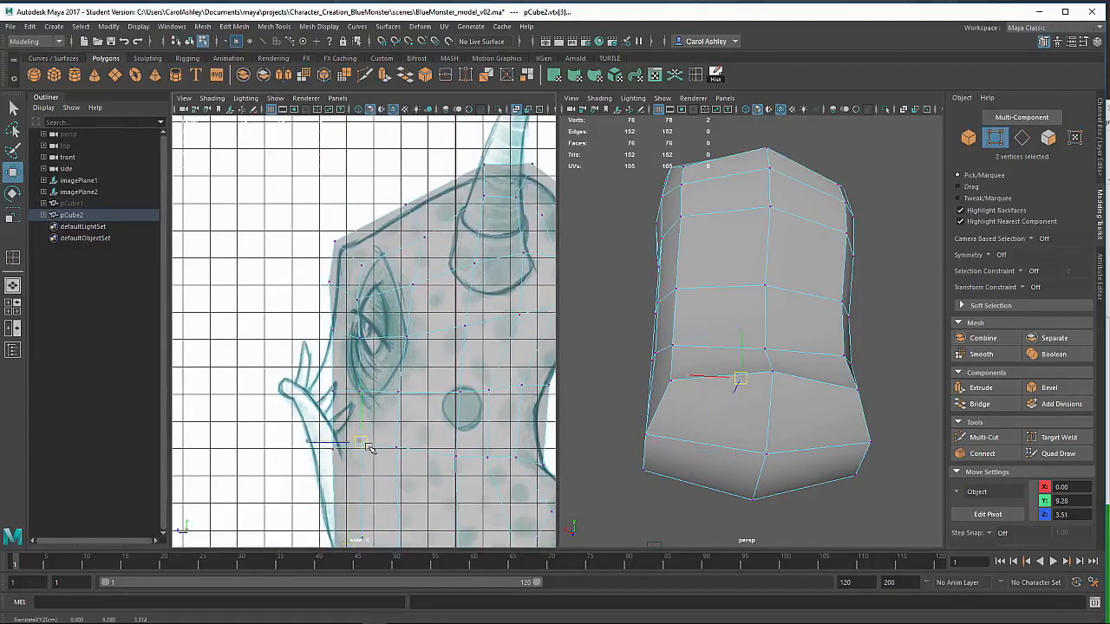
middle_click_drag(332, 379, 334, 449, "alt")
left_click_drag(378, 423, 352, 401)
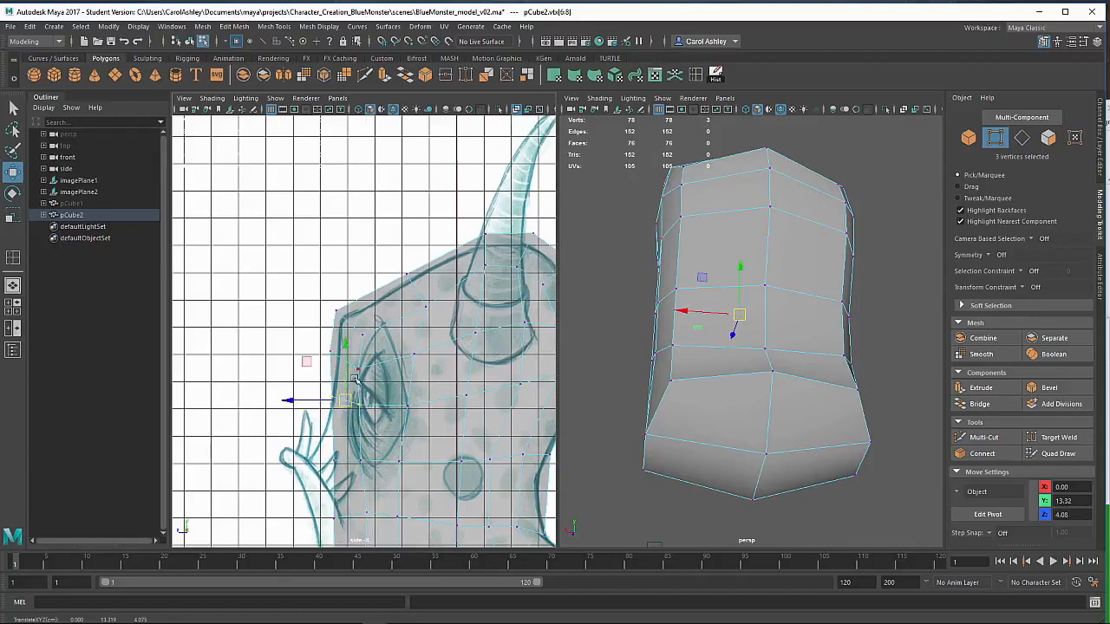
- Fit the upper face vertices to the side outline, placing the front vertex beside the upper eye at about Y 15.04, Z 4.43
middle_click_drag(368, 375, 371, 320)
left_click_drag(354, 349, 361, 325)
left_click(405, 275)
left_click(340, 310)
left_click(335, 353)
middle_click_drag(423, 482, 378, 366, "alt")
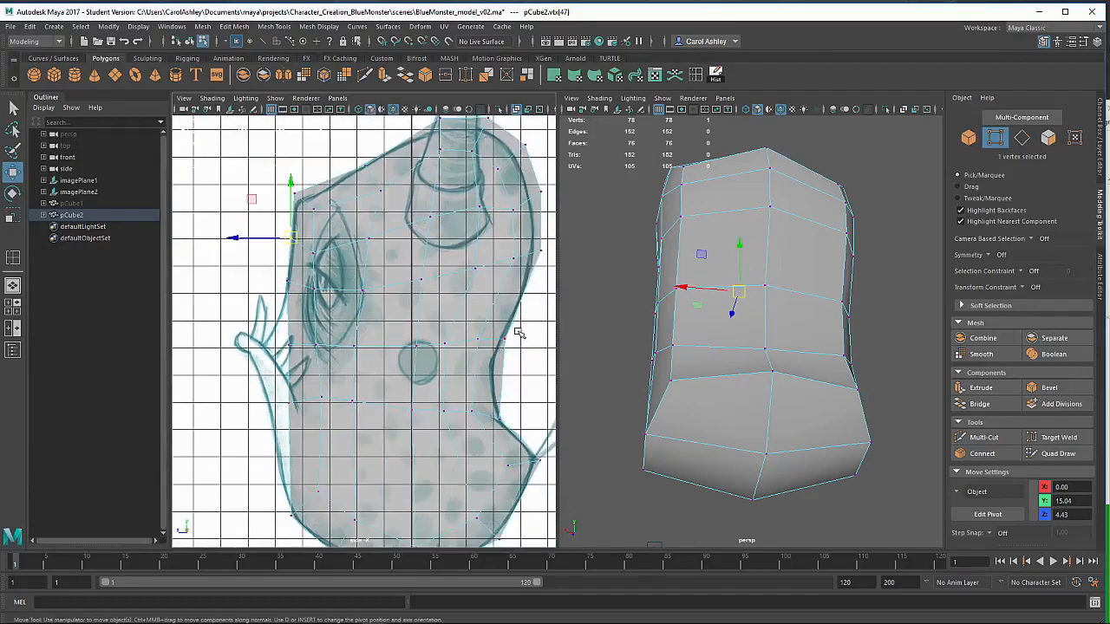
- Lower the back waist vertices, placing the side pair at about Y 10.87, Z -2.24 and the centre vertex at about Y 10.53, Z -3.02
left_click_drag(433, 365, 469, 356)
left_click(477, 358)
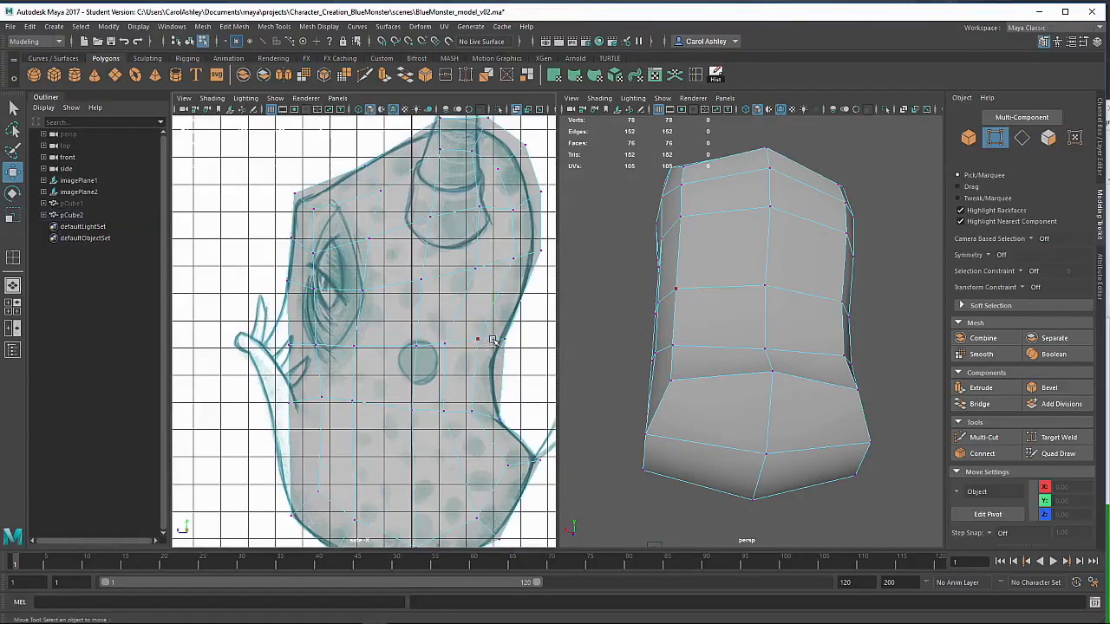
left_click(477, 348)
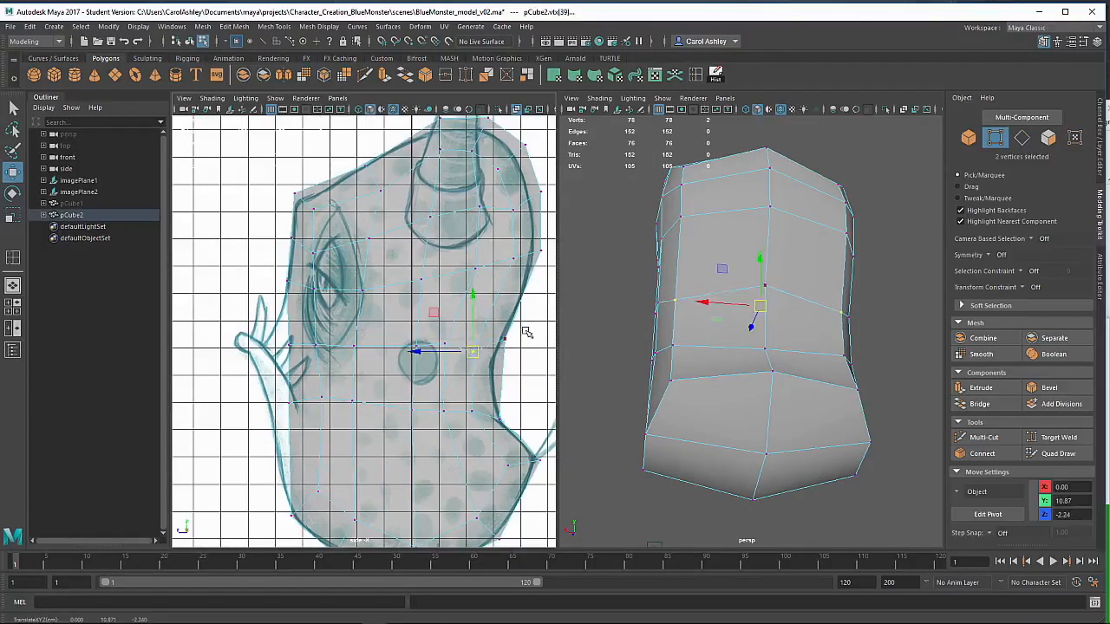
left_click(508, 342)
left_click_drag(508, 343, 495, 364)
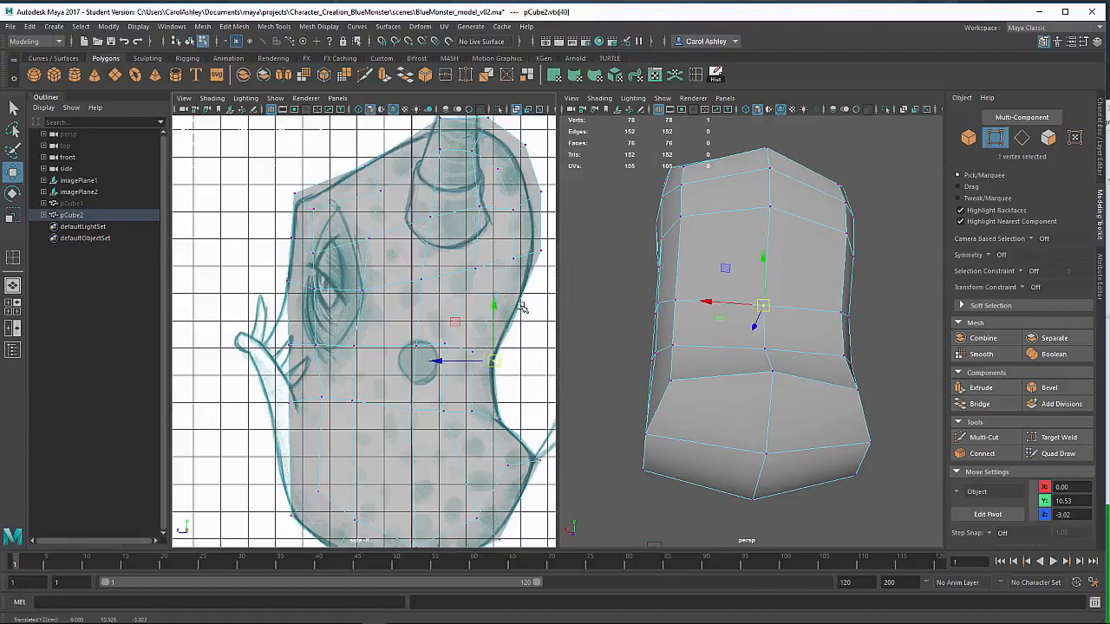
- Fit the upper back to the side outline, moving three vertices to about Y 14.29, Z -4.16 and the pair above to about Y 16.33, Z -3.76
left_click_drag(661, 323, 564, 368, "alt")
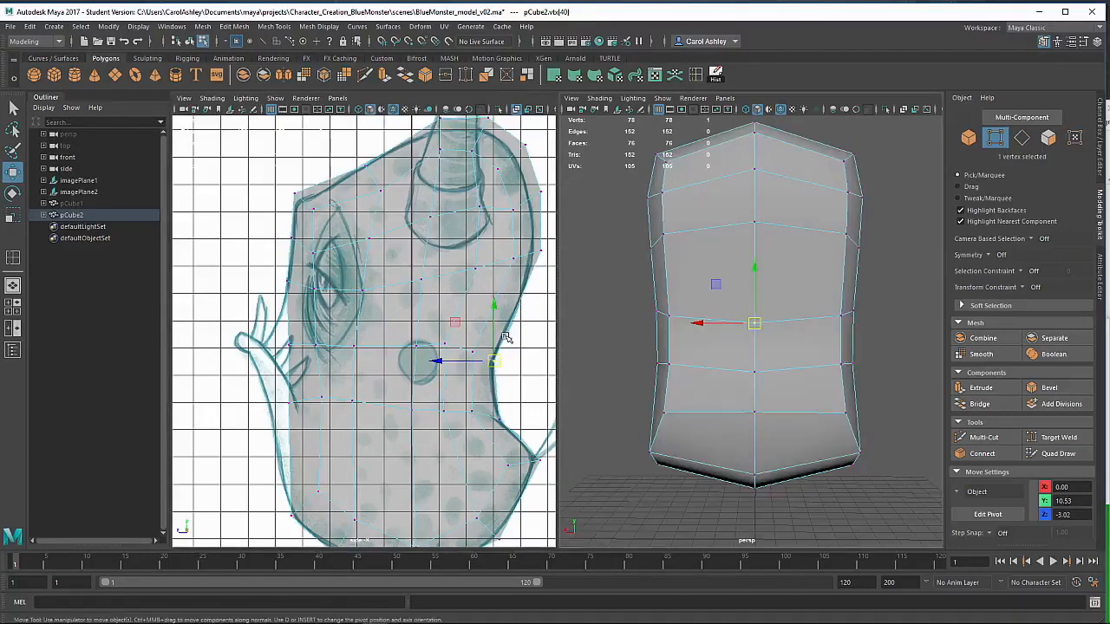
middle_click_drag(525, 343, 502, 382, "alt")
left_click_drag(528, 281, 498, 307)
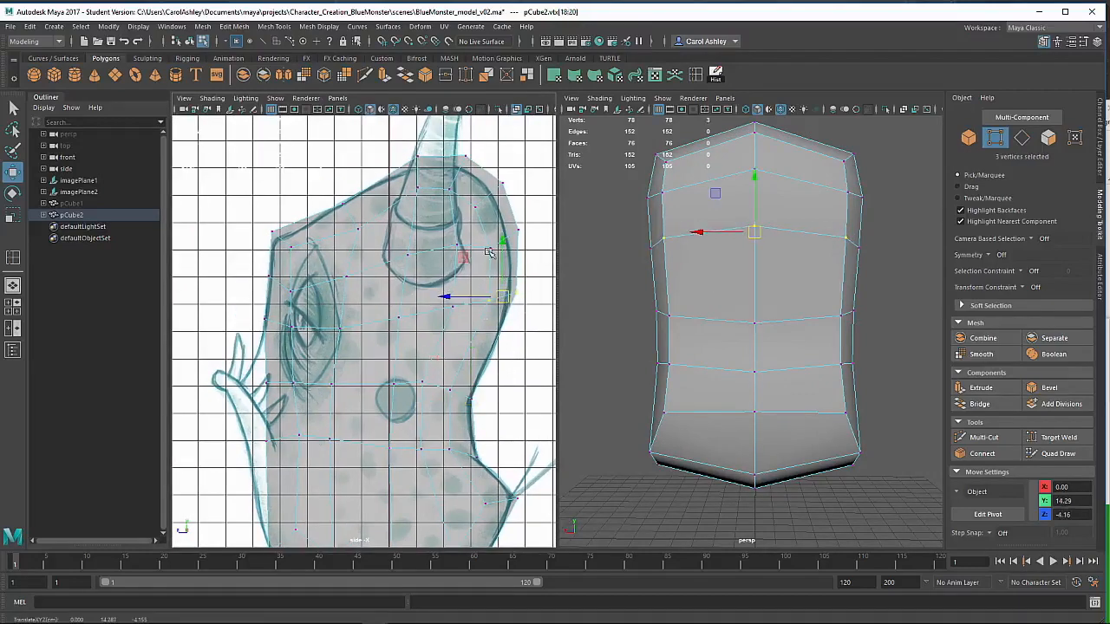
left_click_drag(475, 264, 497, 241)
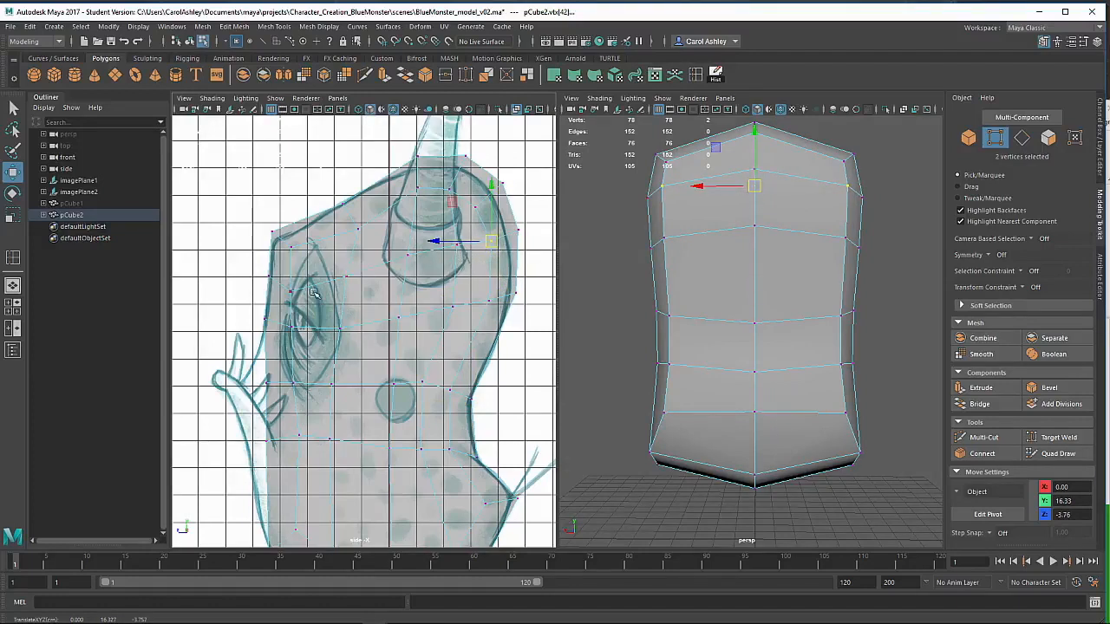
- Move the side pair of vertices at the upper eye to about Y 14.71, Z 3.55
left_click_drag(281, 305, 301, 278)
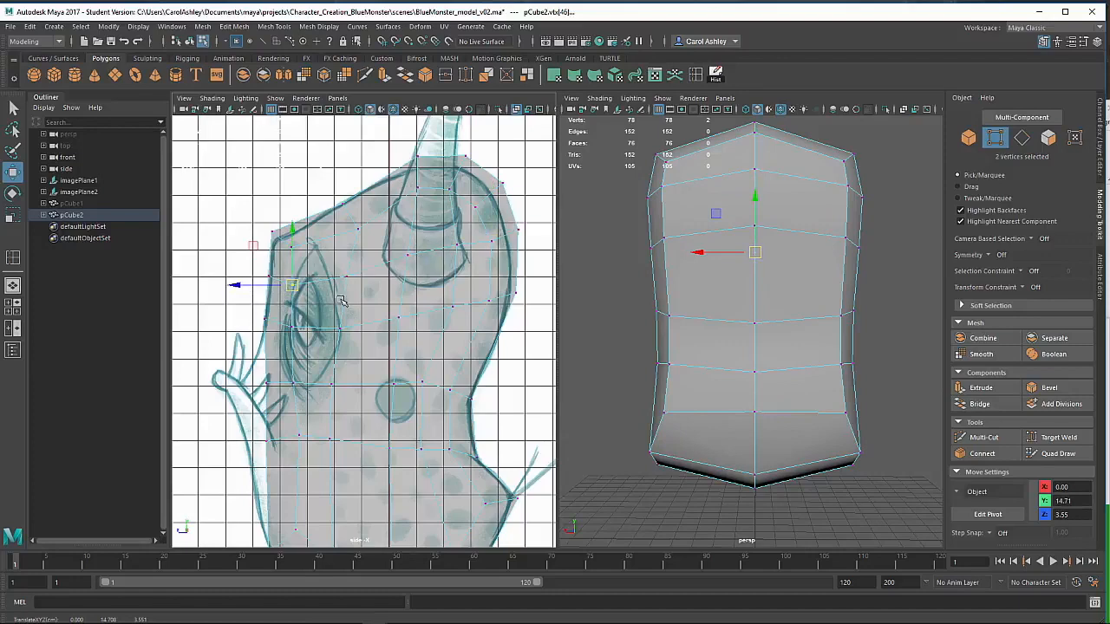
left_click_drag(686, 347, 699, 366, "alt")
mouse_move(426, 433)
middle_mouse_down("alt")
mouse_move(367, 347)
mouse_move(333, 334)
middle_mouse_up("alt")
left_click_drag(760, 373, 653, 379, "alt")
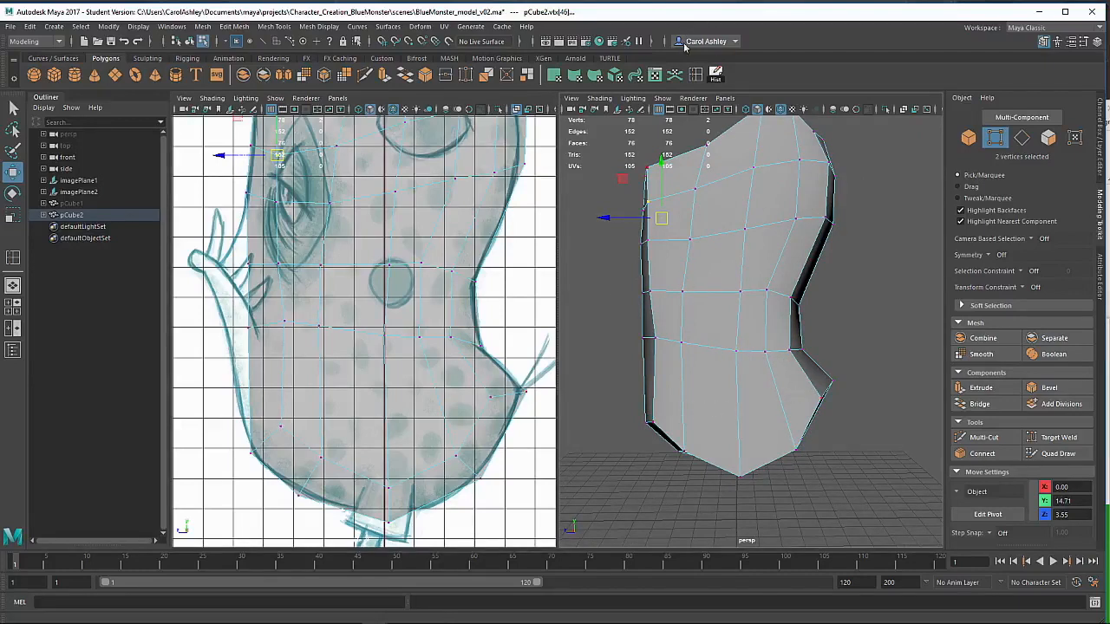
- Insert a horizontal edge loop around the lower belly, between the waist loop and the bottom row of vertices
left_click(695, 77)
left_click_drag(387, 394, 392, 414)
left_click_drag(750, 377, 713, 416, "alt")
middle_click_drag(748, 401, 744, 421, "alt")
mouse_move(379, 350)
middle_mouse_down("alt")
mouse_move(372, 454)
mouse_move(382, 359)
mouse_move(401, 376)
mouse_move(392, 314)
middle_mouse_up("alt")
scroll(415, 345, "up", 1)
middle_click_drag(394, 412, 400, 379, "alt")
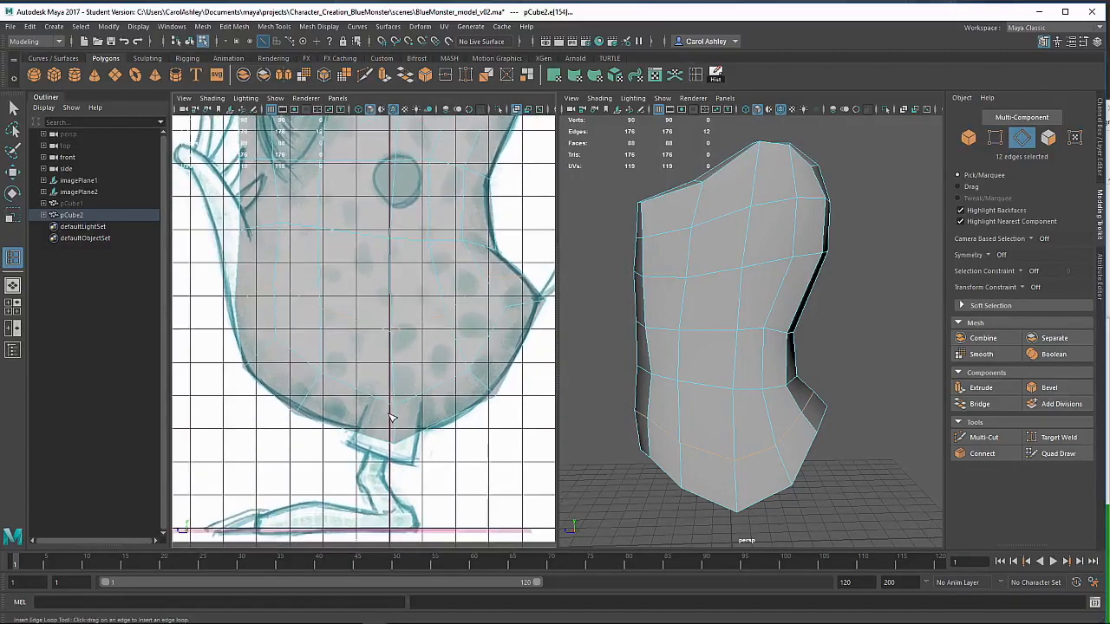
- Return to vertex editing and adjust the lower back of the body, moving one side pair of the new loop to about Y 6.34, Z -1.60
key("q")
right_click_drag(402, 279, 347, 282)
left_click_drag(420, 383, 465, 399)
key("w")
left_click_drag(419, 302, 459, 331)
left_click_drag(447, 315, 446, 325)
middle_click_drag(468, 346, 414, 372, "alt")
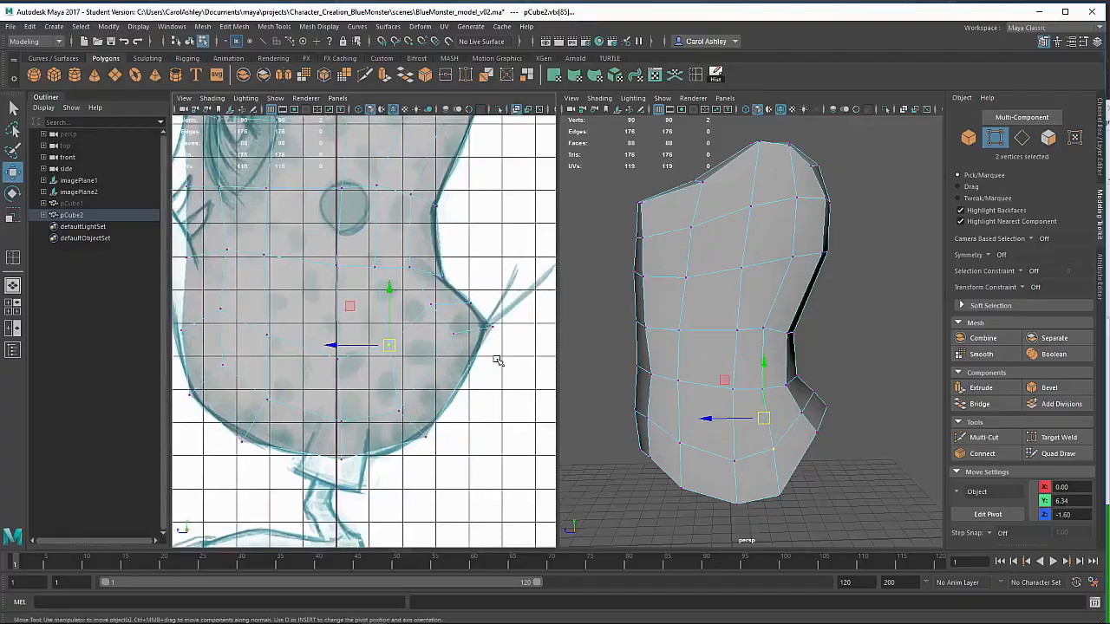
right_click_drag(493, 358, 405, 342, "alt")
middle_click_drag(402, 342, 448, 379, "alt")
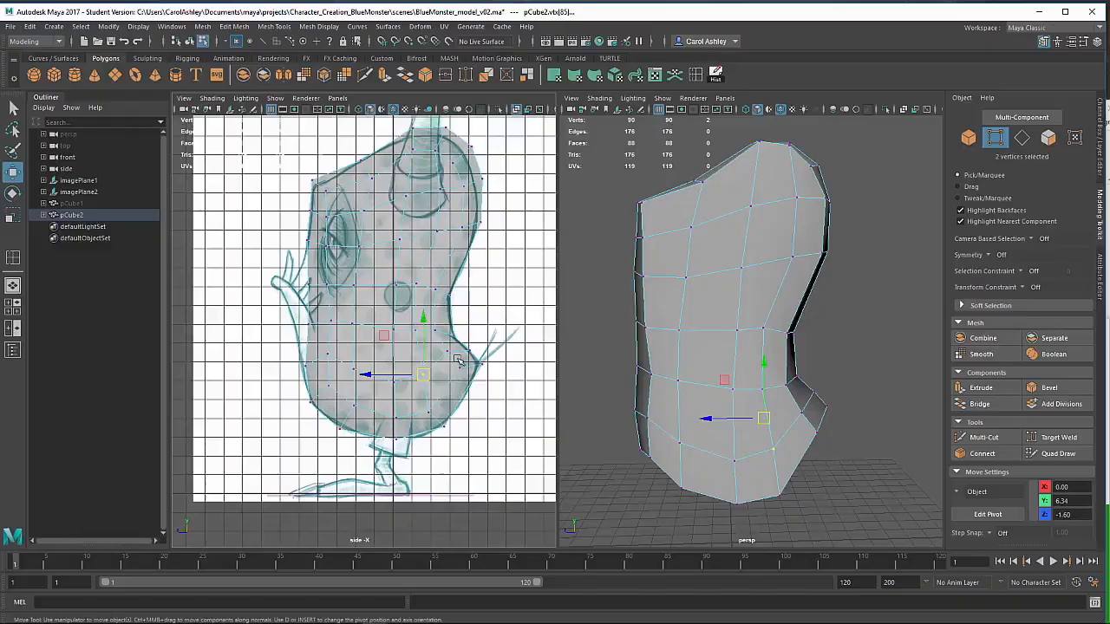
- Show the front reference view, select the lower corner vertices of the body, and set symmetry to Object X
key("space")
left_click_drag(395, 252, 370, 355)
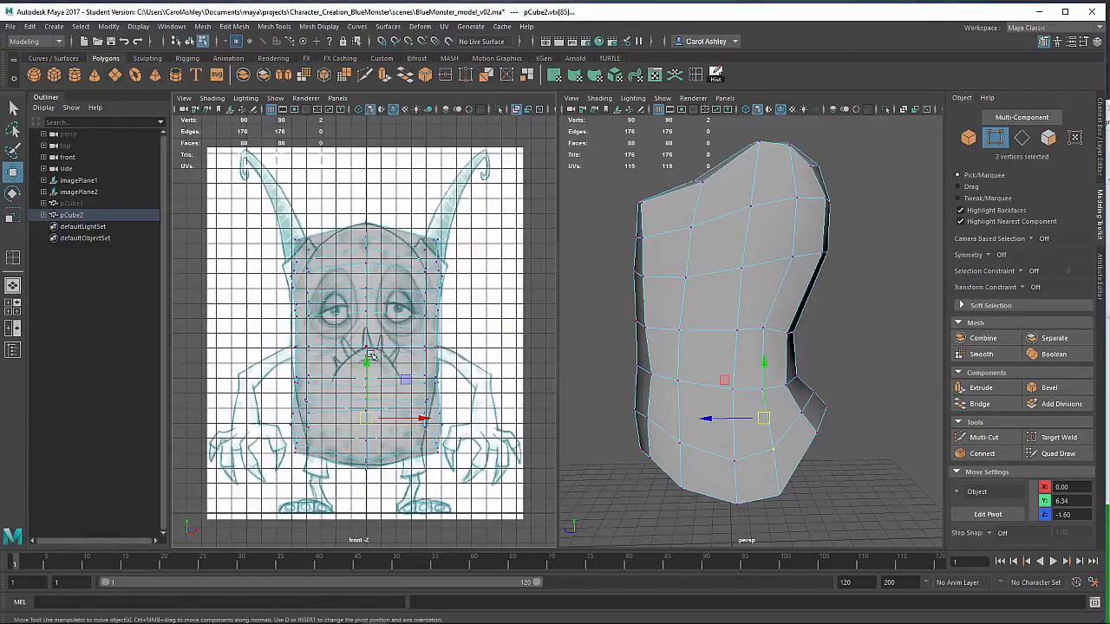
right_click_drag(352, 374, 423, 356, "alt")
middle_click_drag(404, 347, 402, 284, "alt")
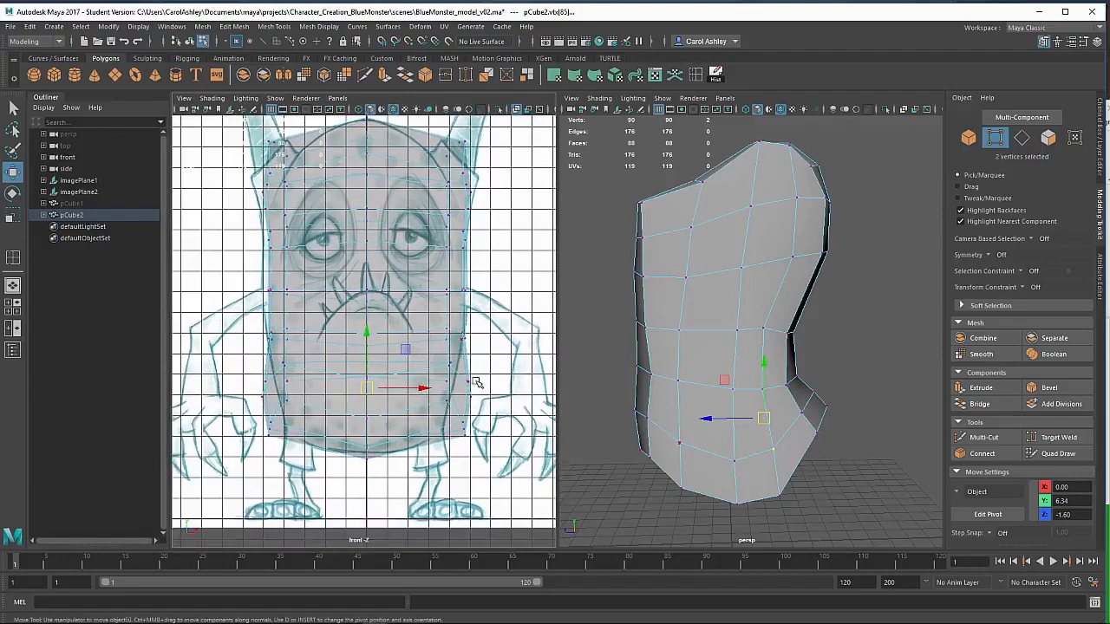
left_click_drag(423, 473, 468, 407)
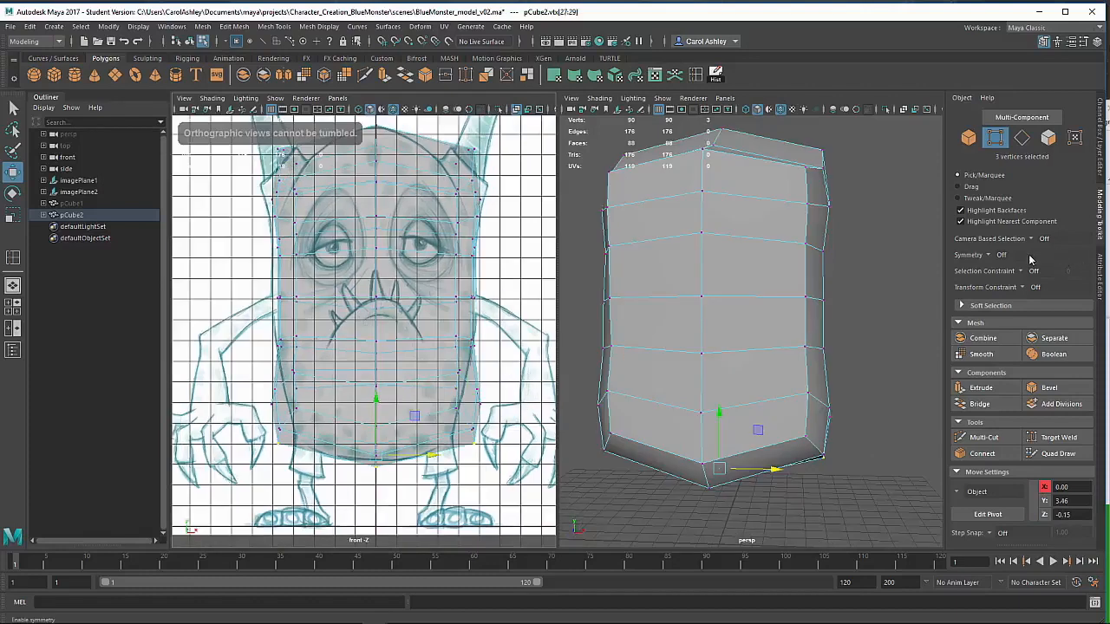
left_click(998, 254)
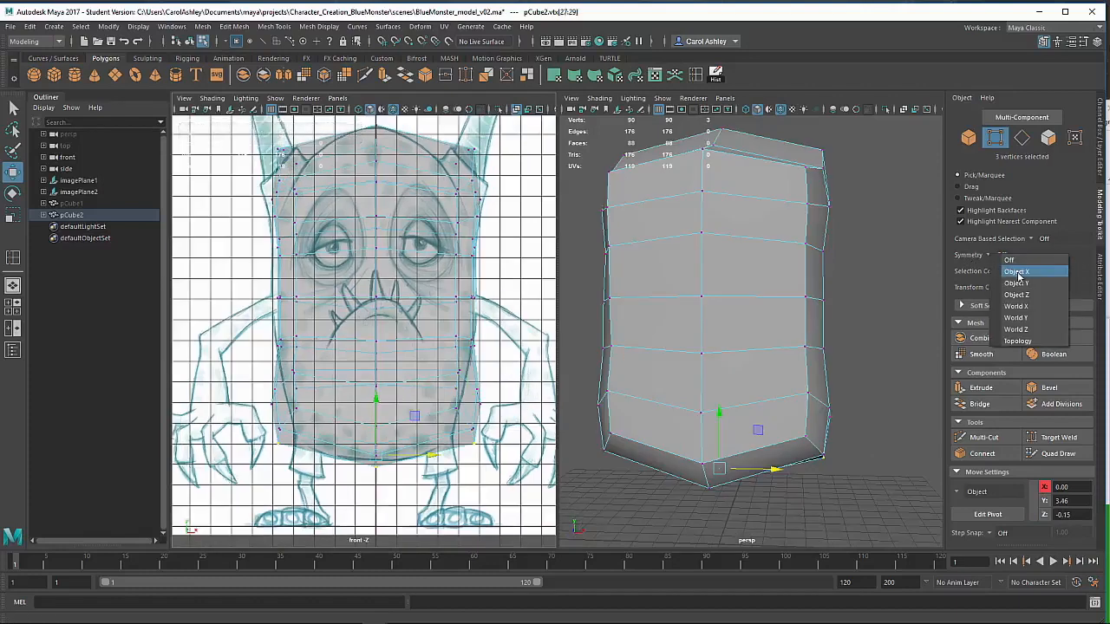
left_click(1017, 271)
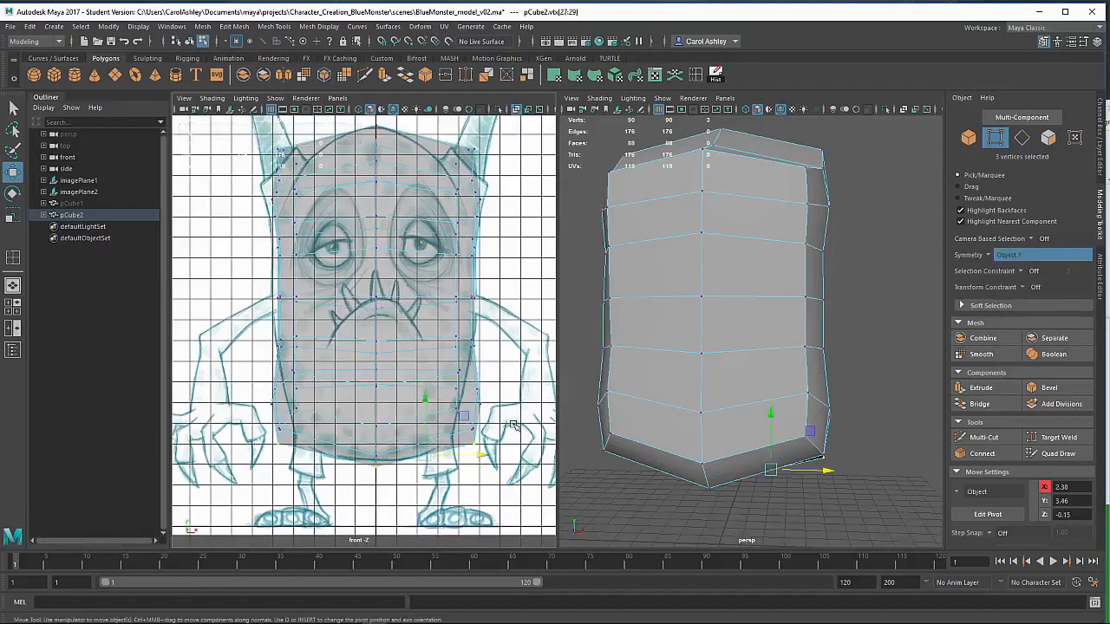
- Narrow the lower body symmetrically to the front outline, moving the lower side vertices to about X 3.57 and the row above to about X 4.19
left_click_drag(443, 463, 443, 464)
left_click_drag(515, 408, 493, 408)
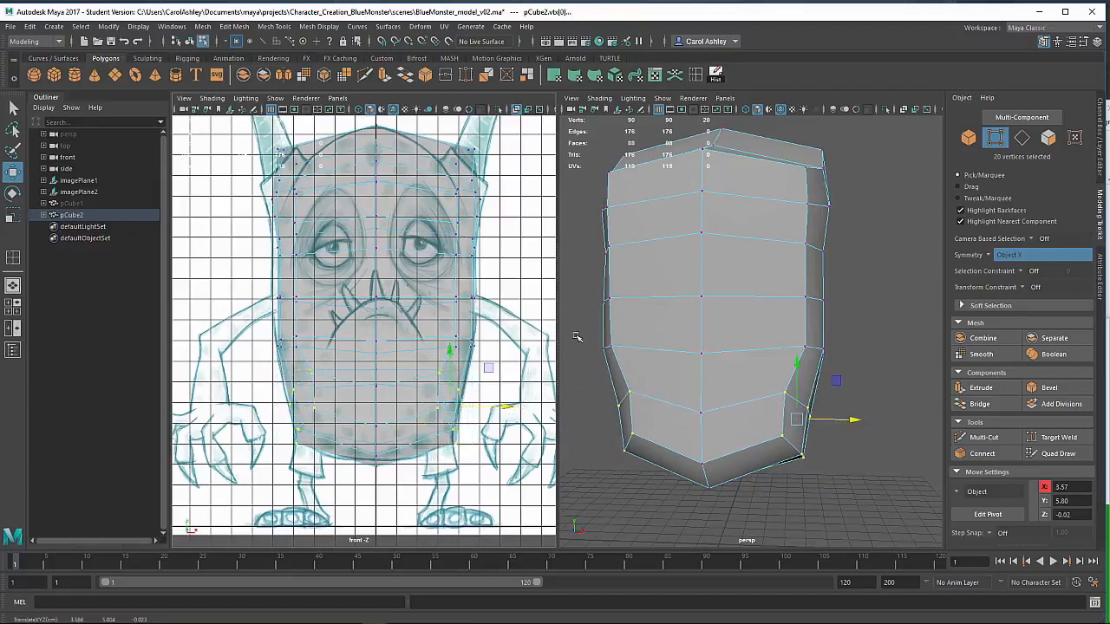
left_click_drag(446, 366, 448, 361)
left_click_drag(775, 376, 778, 381, "alt")
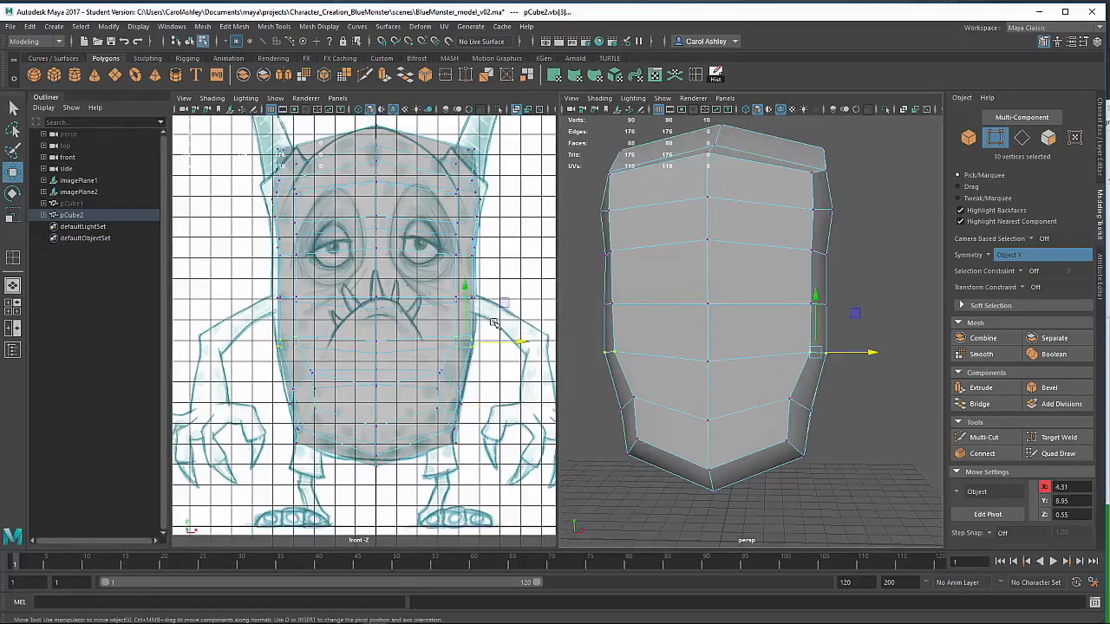
right_click_drag(402, 380, 506, 382, "alt")
middle_click_drag(490, 393, 395, 426, "alt")
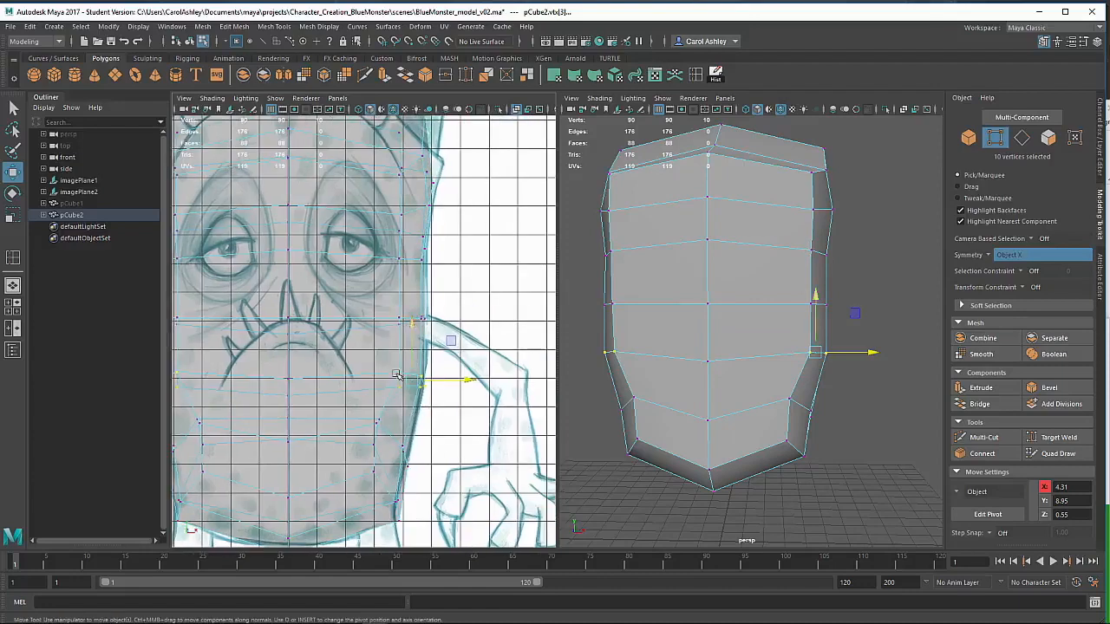
left_click_drag(461, 384, 460, 412)
middle_click_drag(459, 411, 489, 368, "alt")
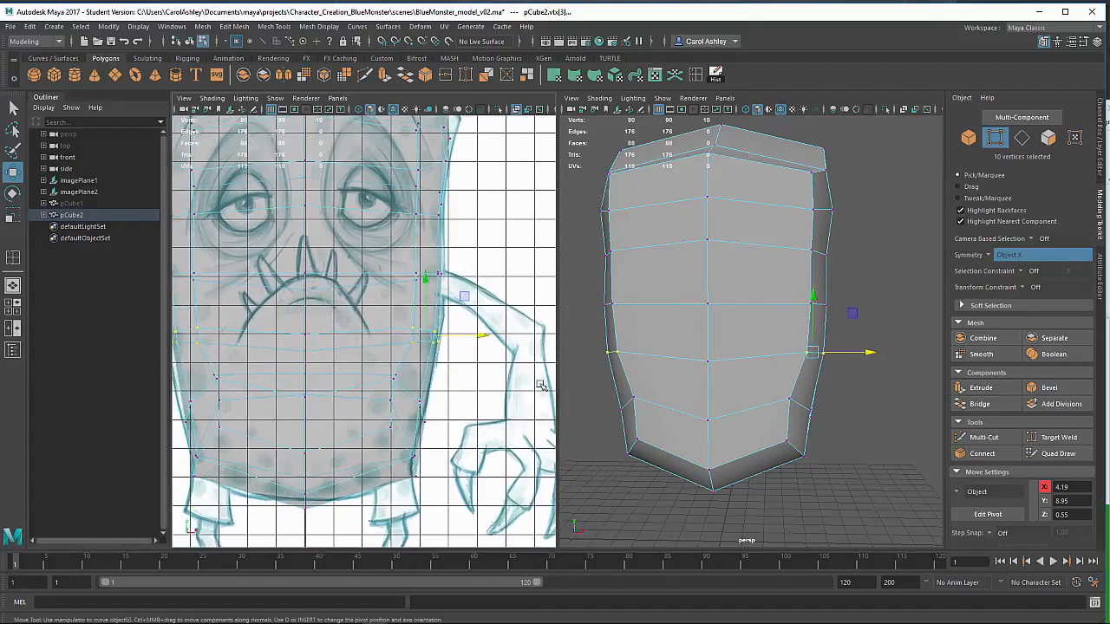
- Round the front side edges, moving the belly vertex pair to about X 3.30, Z 3.48 and the pair above to about X 3.75, Z 3.42
left_click(794, 400)
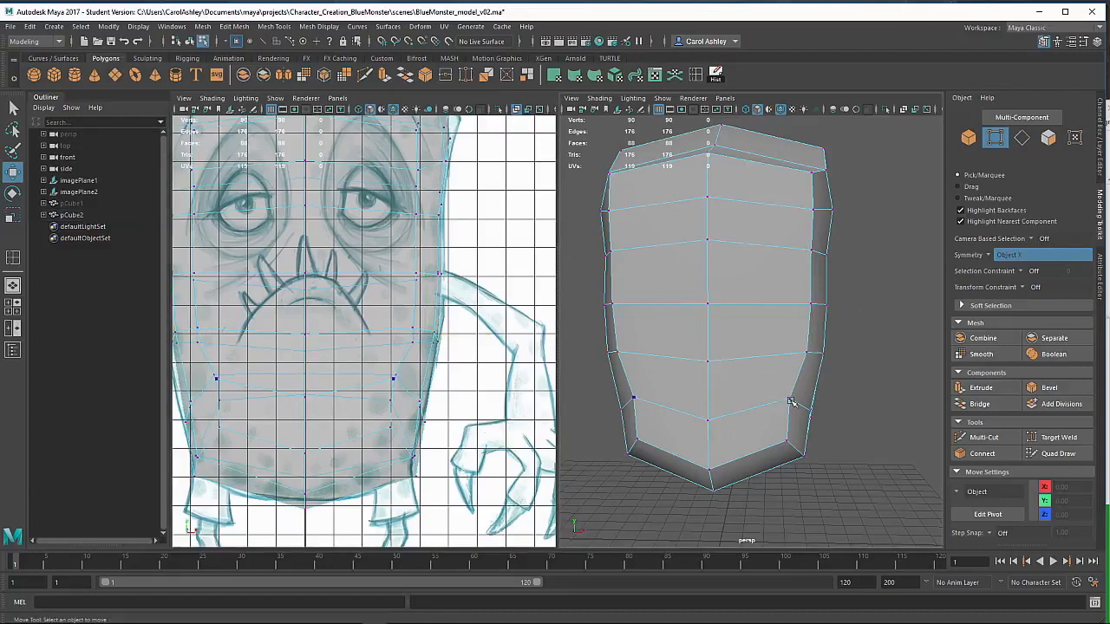
left_click_drag(822, 397, 831, 397)
left_click_drag(818, 461, 745, 419, "alt")
left_click(732, 372)
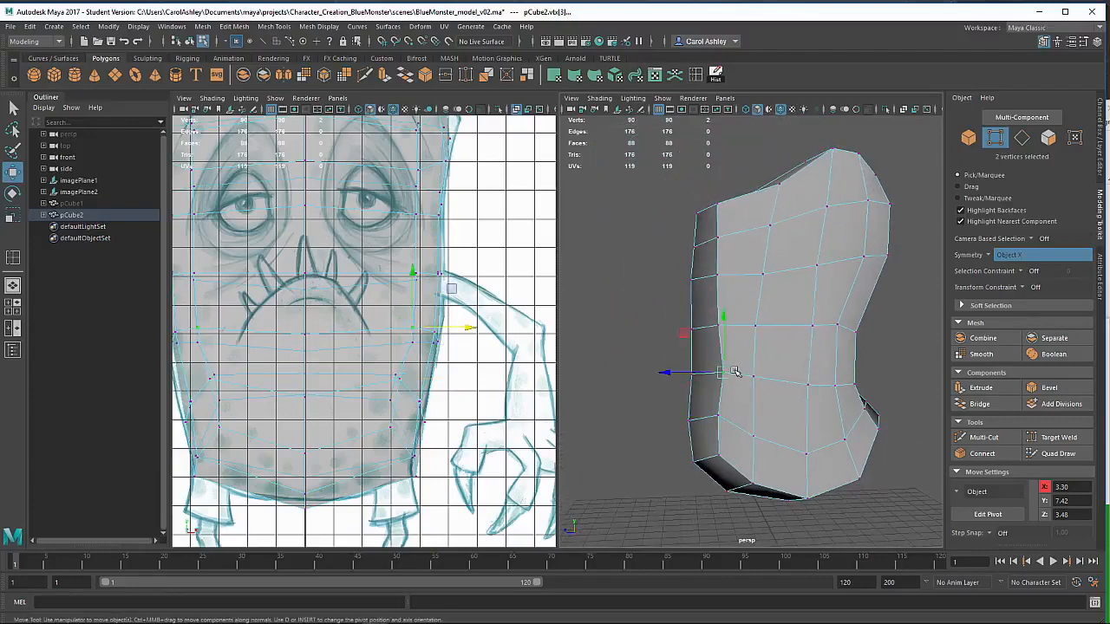
left_click_drag(710, 374, 705, 374)
middle_click_drag(436, 397, 490, 484, "alt")
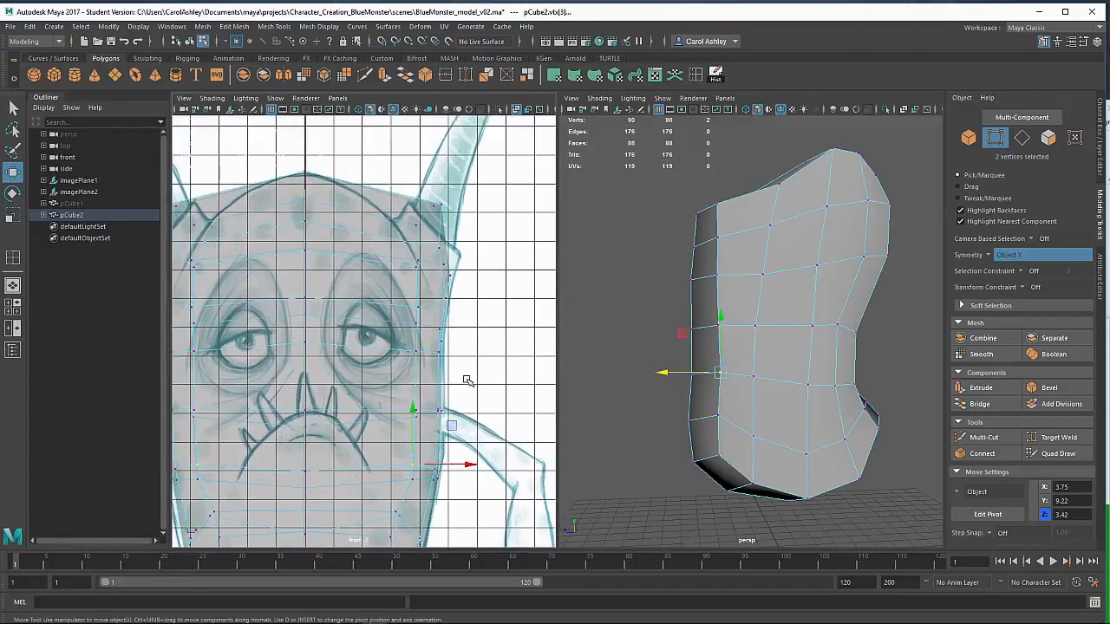
- Raise the row of side vertices at arm height to about Y 11.18 on both sides of the body
left_click_drag(399, 433, 398, 434)
left_click_drag(462, 413, 433, 380)
middle_click_drag(458, 333, 475, 368, "alt")
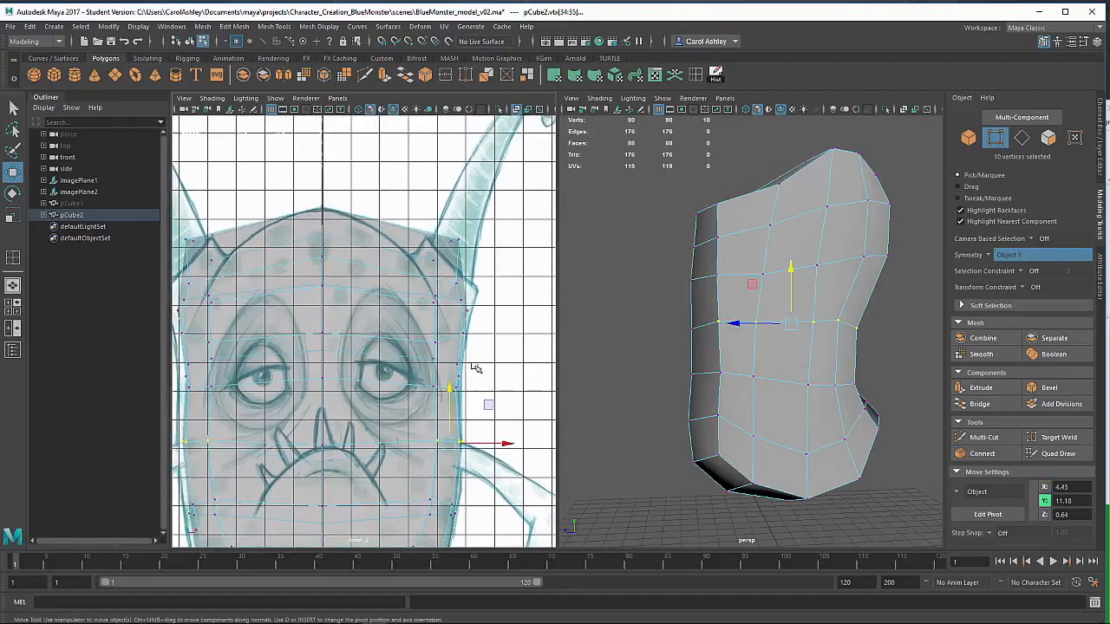
middle_click_drag(496, 323, 496, 368, "alt")
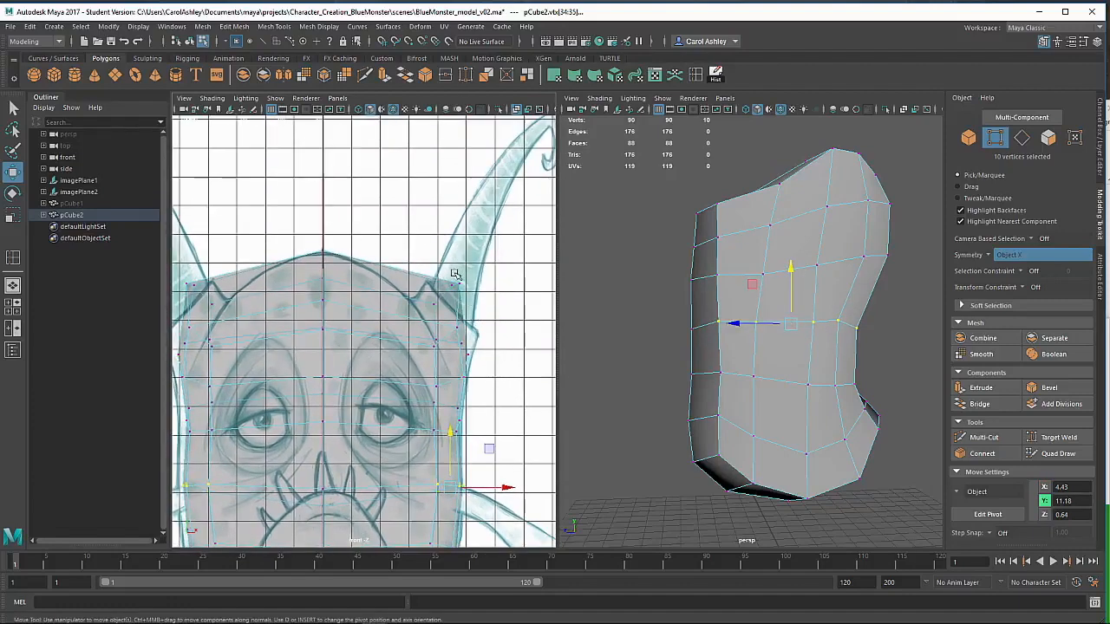
- Pull the top corner vertices of the body symmetrically inward to round the head toward the front drawing's outline
left_click_drag(739, 315, 741, 255, "alt")
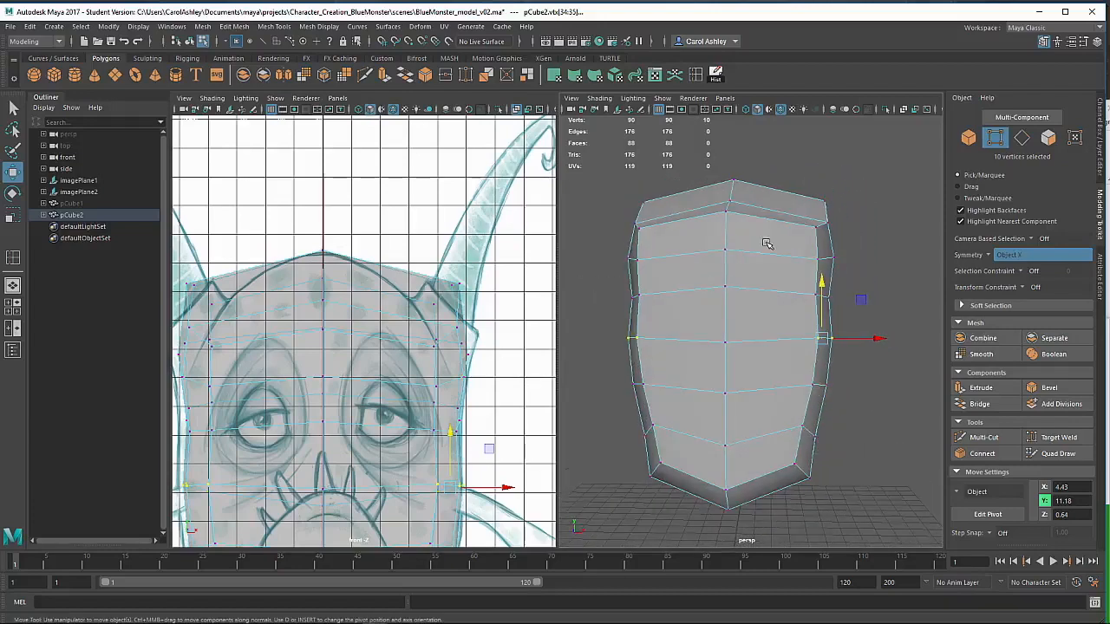
left_click_drag(848, 177, 796, 242)
left_click_drag(845, 214, 782, 171)
- Select the full row of upper side vertices below the crown and move it symmetrically inward to about X 3.66
left_click_drag(837, 216, 806, 268)
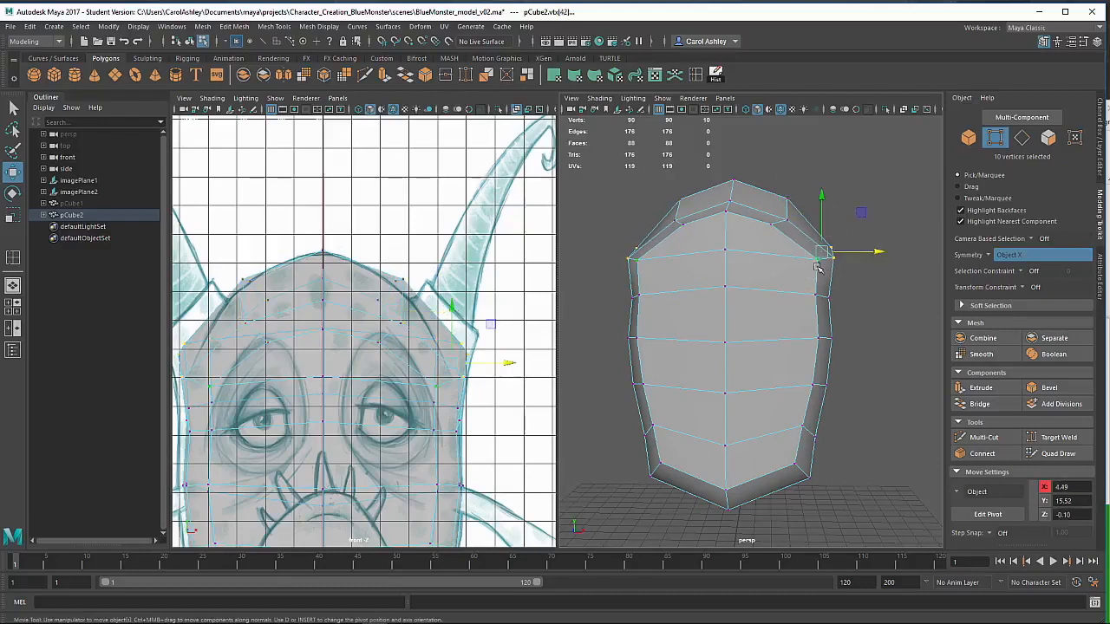
left_click(856, 245)
left_click_drag(860, 224, 716, 268)
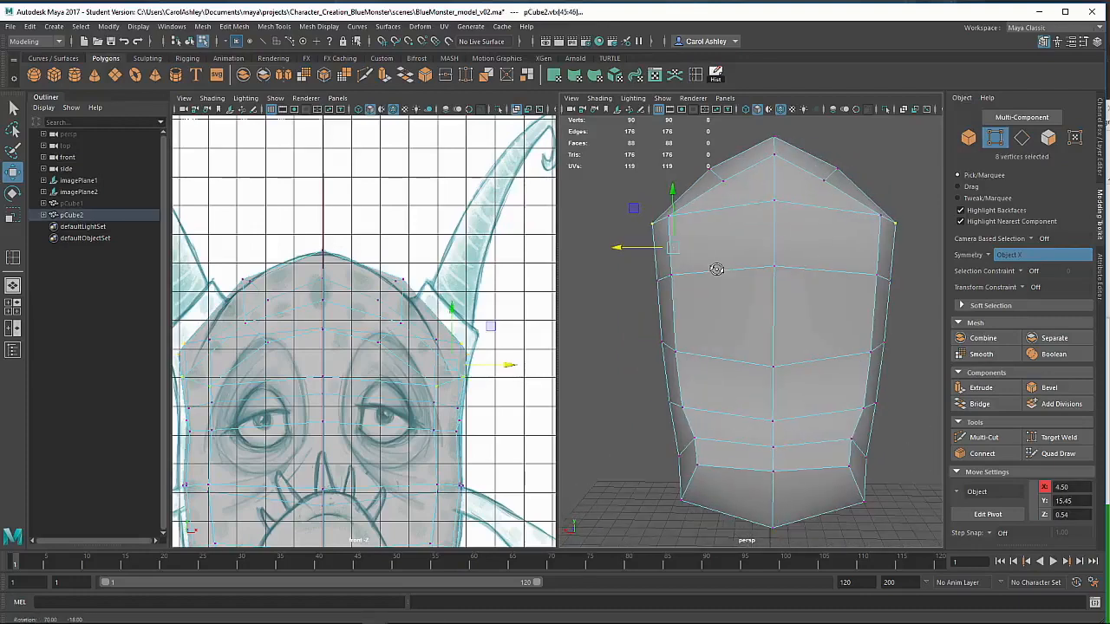
left_click(682, 214, "shift")
left_click_drag(614, 281, 813, 315, "alt")
left_click_drag(873, 257, 855, 254)
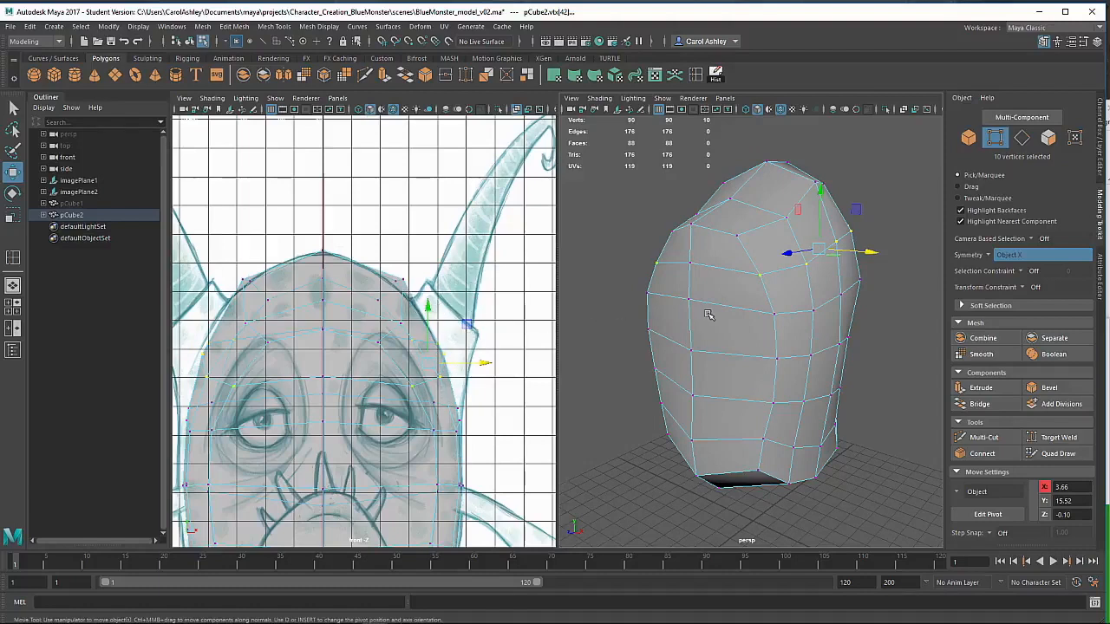
- Pull the front side-edge vertex pairs inward, to about X 3.87 at eye height, 3.99 at arm height and 3.66 below that
mouse_move(743, 344)
left_mouse_down("alt")
mouse_move(738, 328)
mouse_move(739, 355)
left_mouse_up("alt")
left_click_drag(652, 380, 763, 278, "alt")
left_click(773, 269)
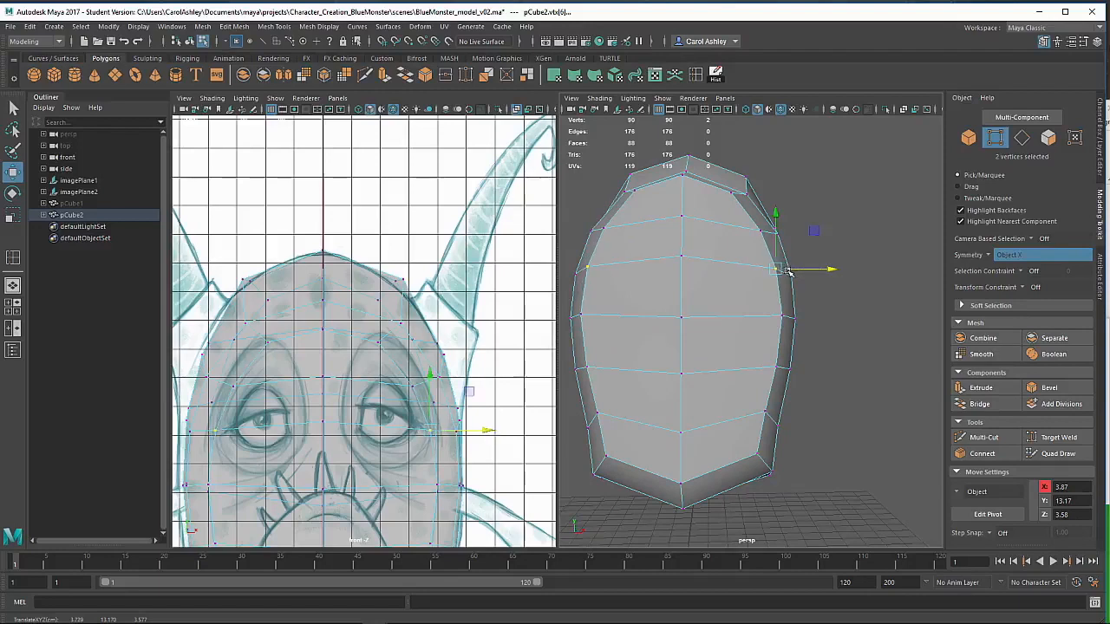
left_click(797, 318)
left_click_drag(798, 320, 798, 318)
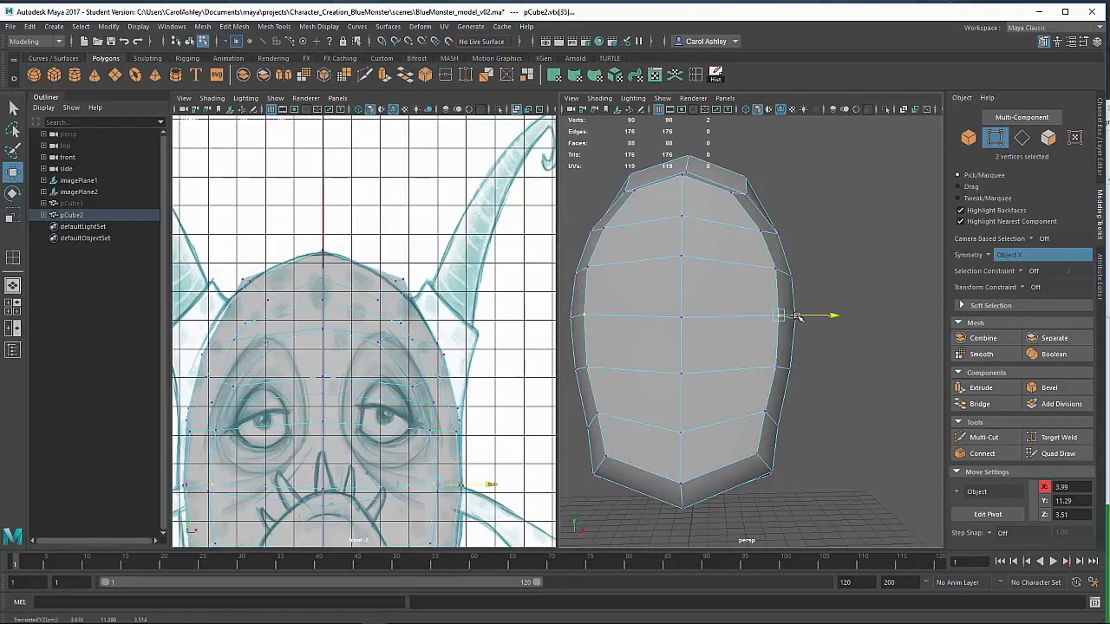
left_click(780, 364)
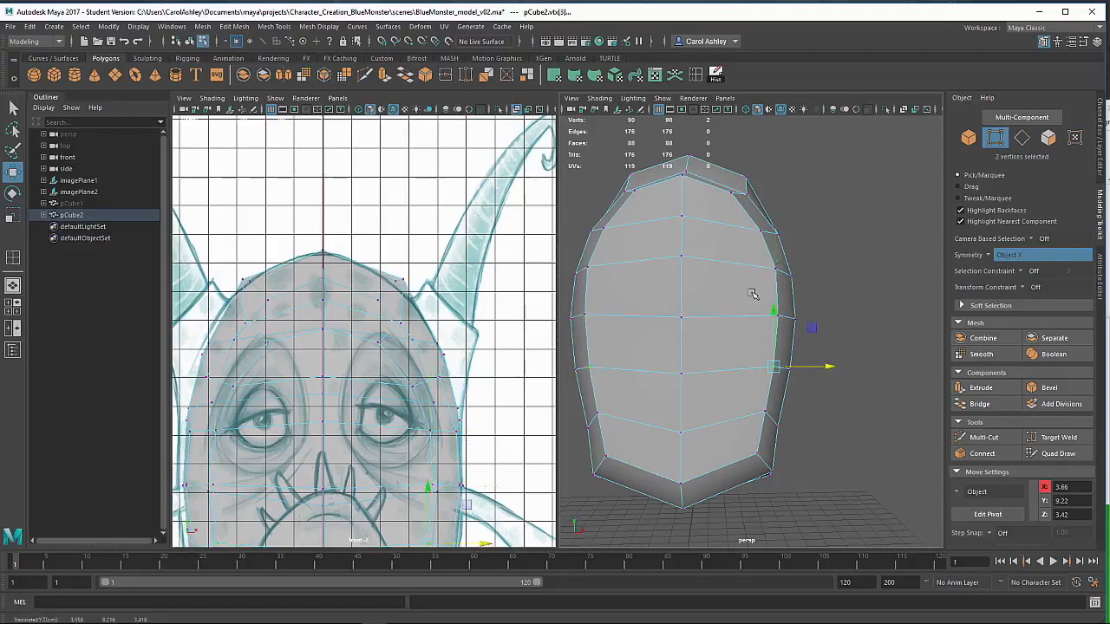
left_click_drag(705, 305, 719, 362, "alt")
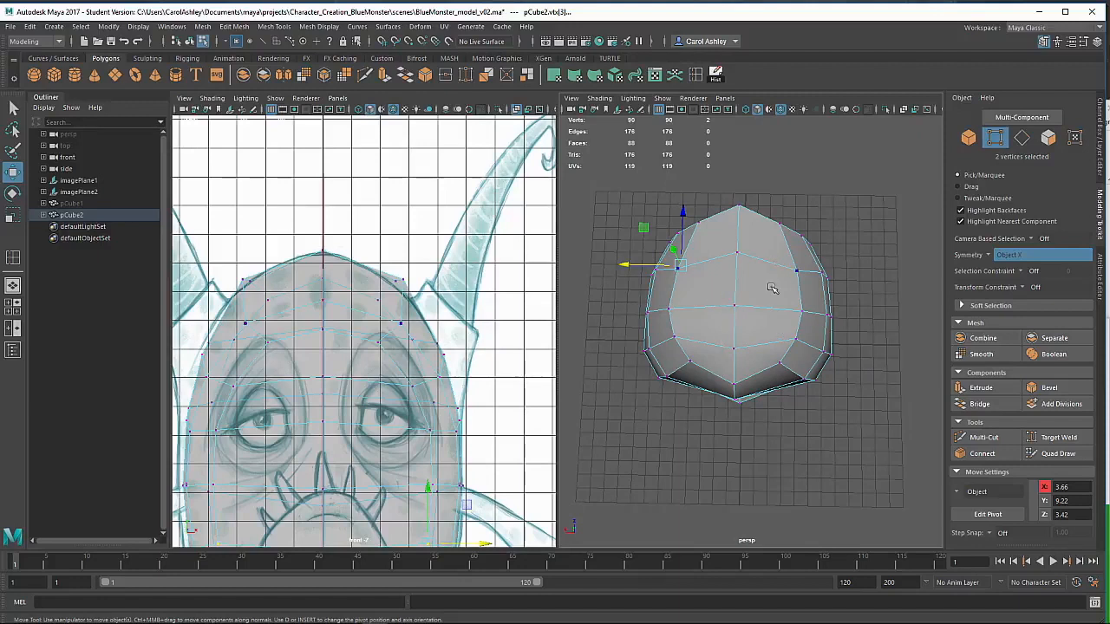
- Position the vertex pair at the upper back of the head at about X 1.89, Y 17.66, Z -3.46
left_click(692, 364)
left_click_drag(692, 364, 798, 446)
middle_click_drag(798, 446, 765, 360, "alt")
middle_click_drag(415, 476, 422, 330, "alt")
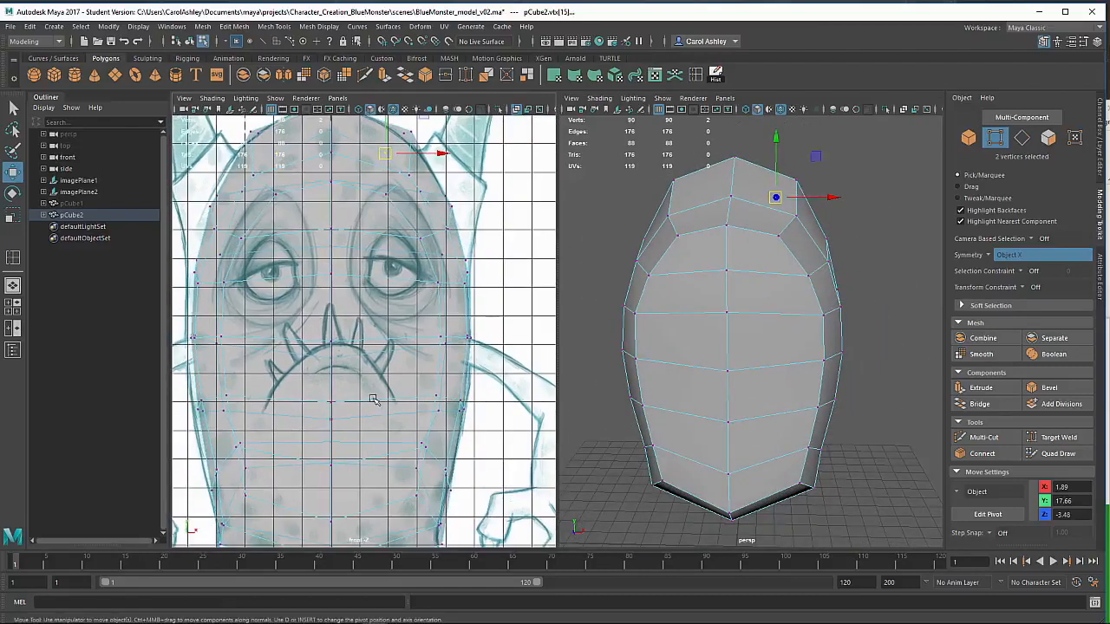
- Insert two vertical edge loops on each side of the body's centre line with the Insert Edge Loop tool
left_click(695, 74)
left_click_drag(755, 272, 756, 276)
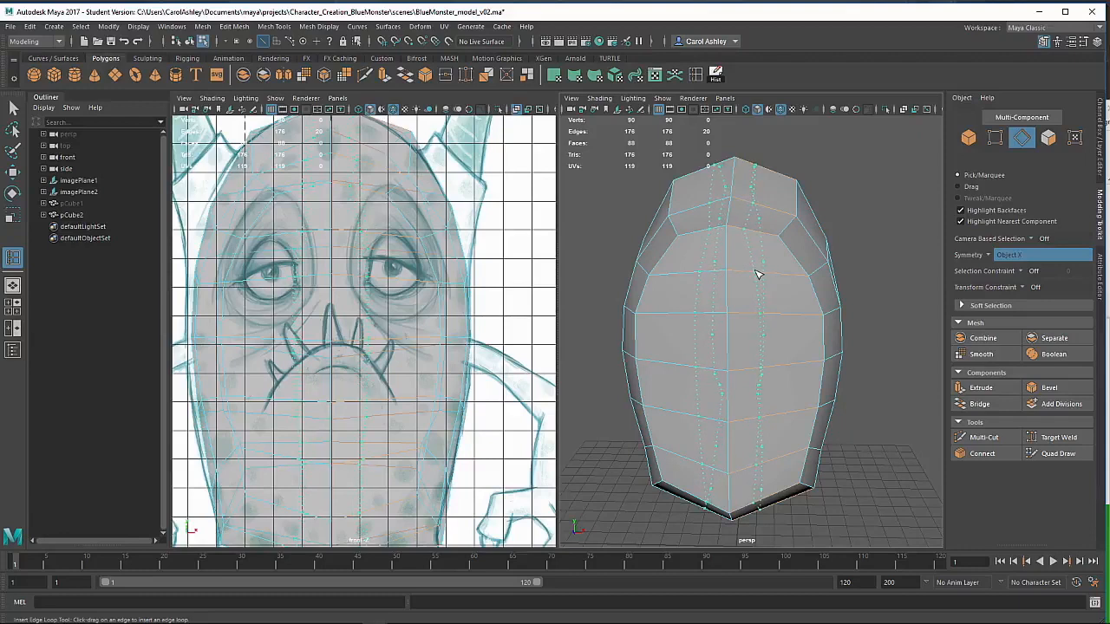
left_click(757, 275)
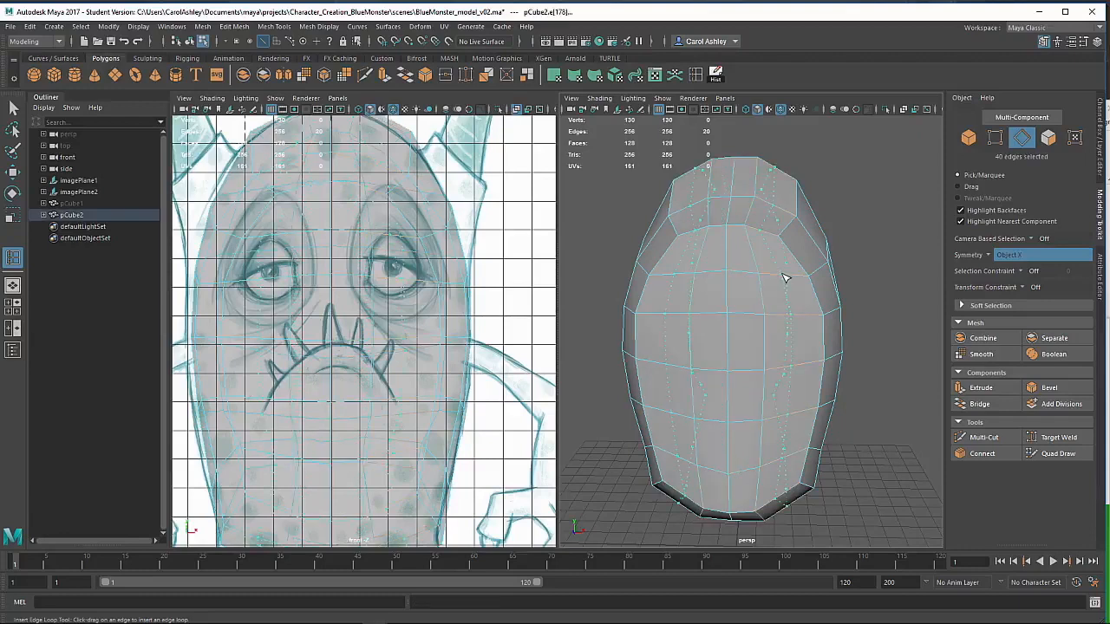
left_click(786, 347)
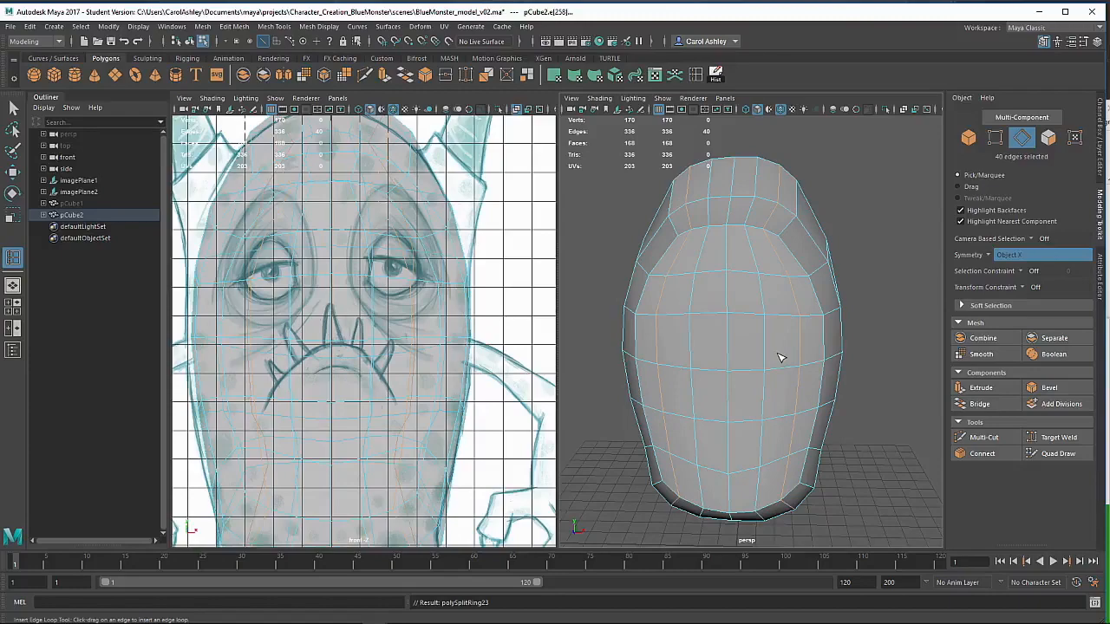
- Switch to vertex editing and reposition the corner vertex pair at the upper back of the head symmetrically
left_click_drag(780, 359, 682, 359, "alt")
right_click_drag(696, 242, 765, 347, "alt")
left_click_drag(764, 346, 726, 264, "alt")
right_click_drag(726, 265, 810, 266, "alt")
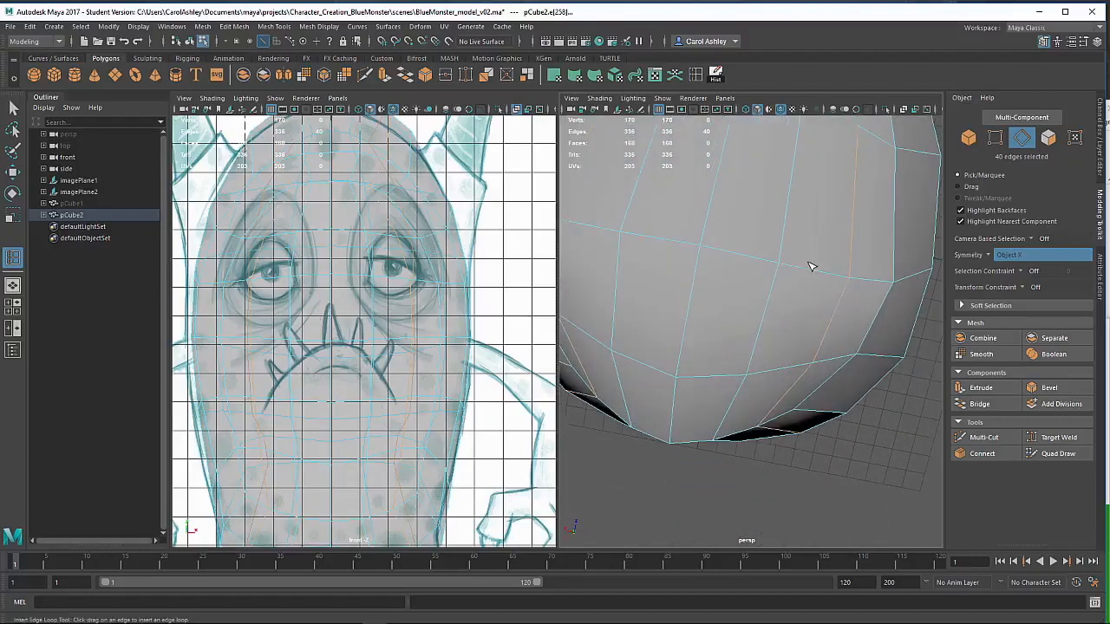
left_click_drag(736, 368, 735, 350, "alt")
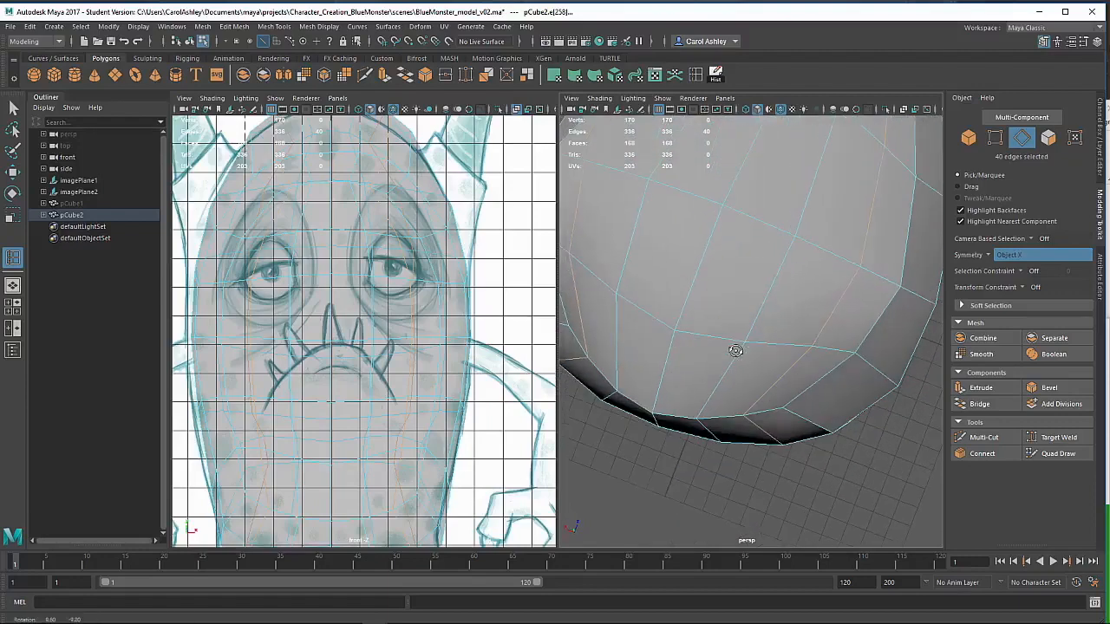
key("q")
right_click_drag(775, 411, 738, 284)
key("F9")
left_click(779, 412)
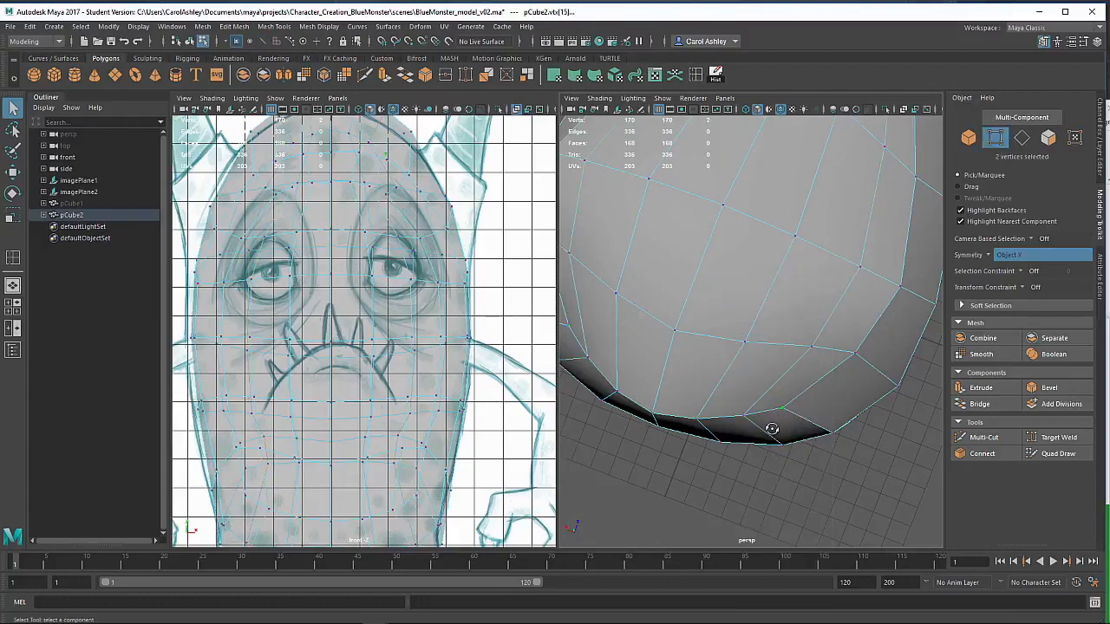
left_click_drag(774, 436, 768, 361, "alt")
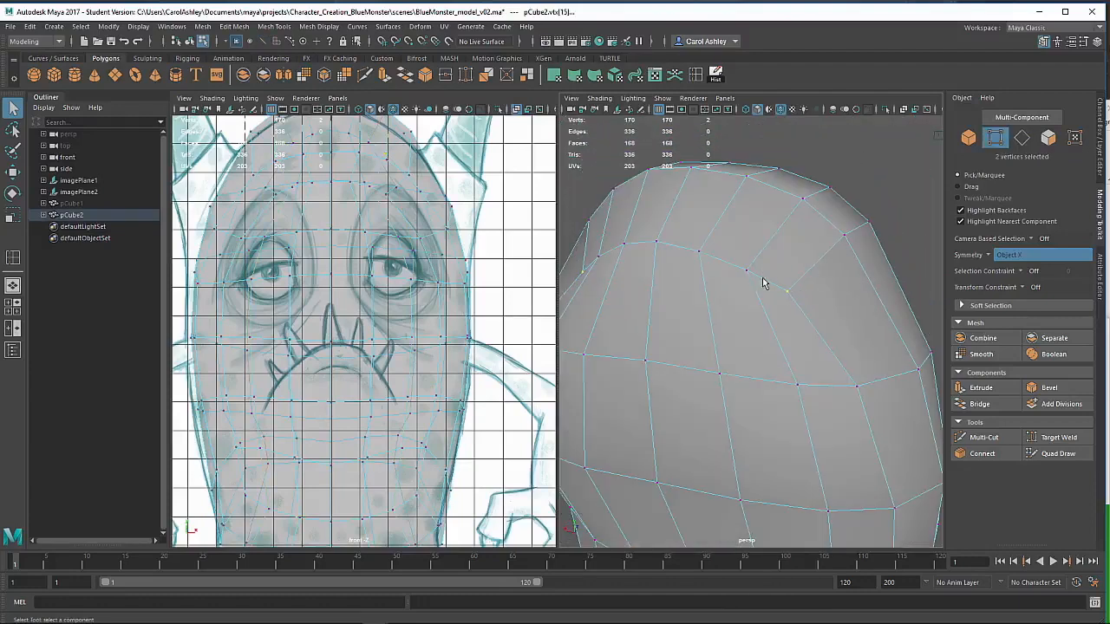
left_click_drag(768, 321, 767, 373, "alt")
middle_click_drag(782, 319, 757, 328, "alt")
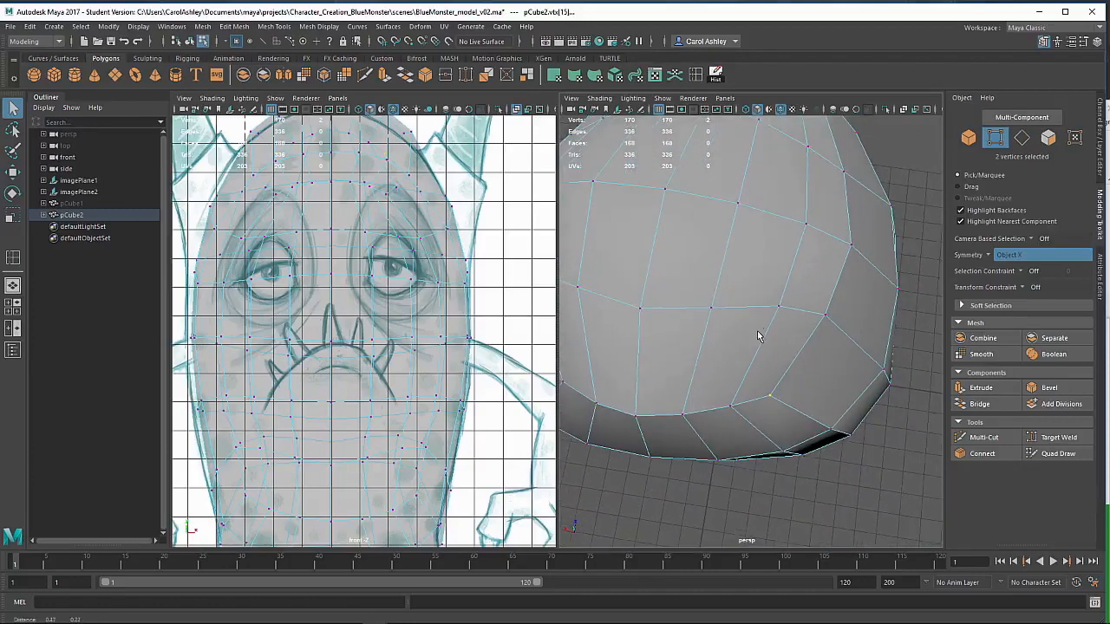
key("w")
left_click_drag(740, 389, 934, 316)
- Space the crown vertices outward symmetrically, moving the outer pair to about X 2.79 and the neighbouring pair to about X 1.95
left_click(731, 407)
left_click(791, 402)
left_click_drag(764, 345, 889, 427, "alt")
left_click(830, 282)
left_click_drag(851, 316, 856, 399, "alt")
left_click(752, 306)
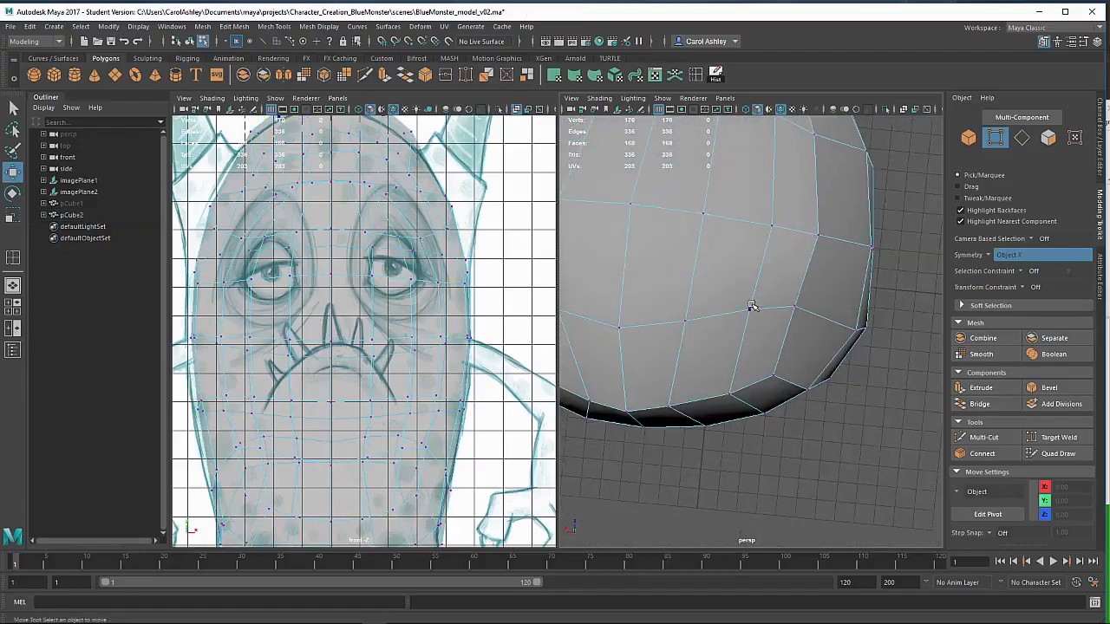
left_click(791, 308)
left_click_drag(763, 303, 779, 304)
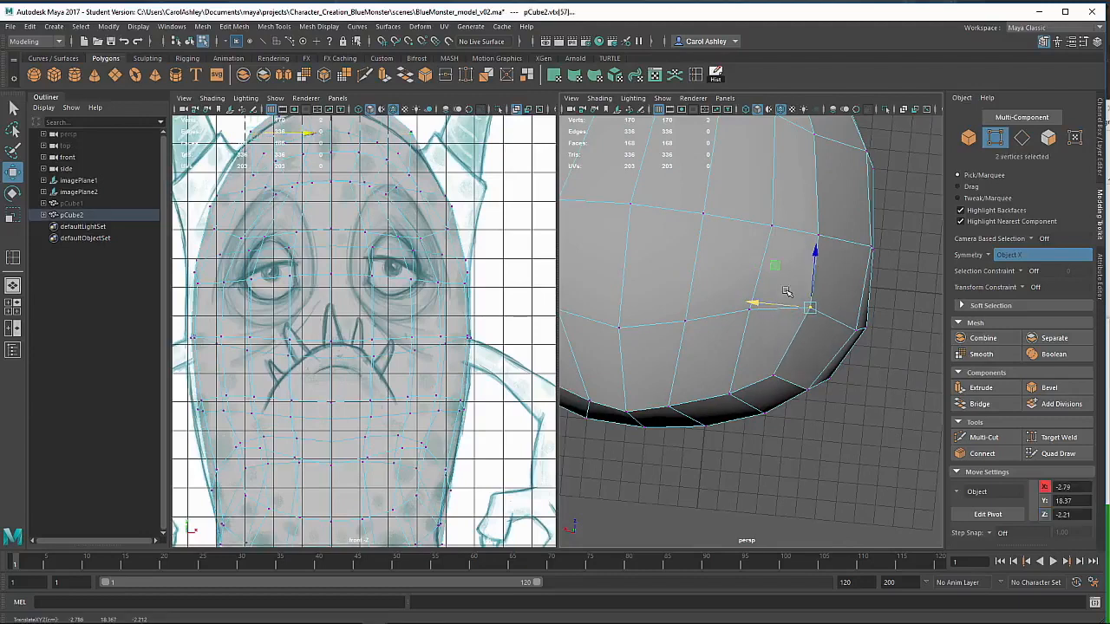
left_click(808, 223)
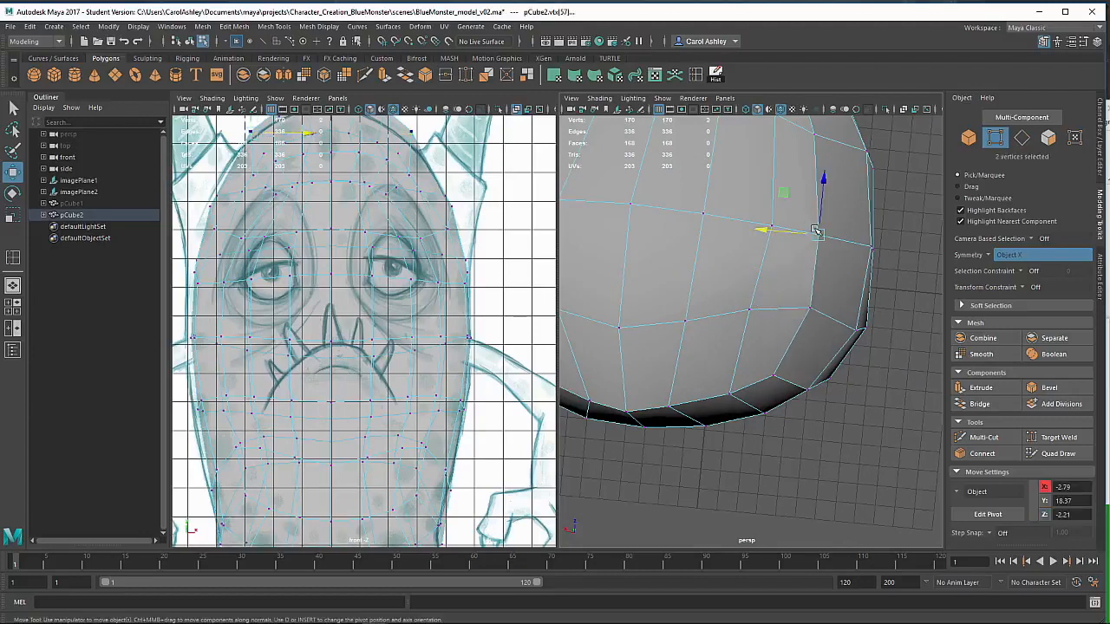
left_click(751, 309)
left_click_drag(728, 309, 738, 310)
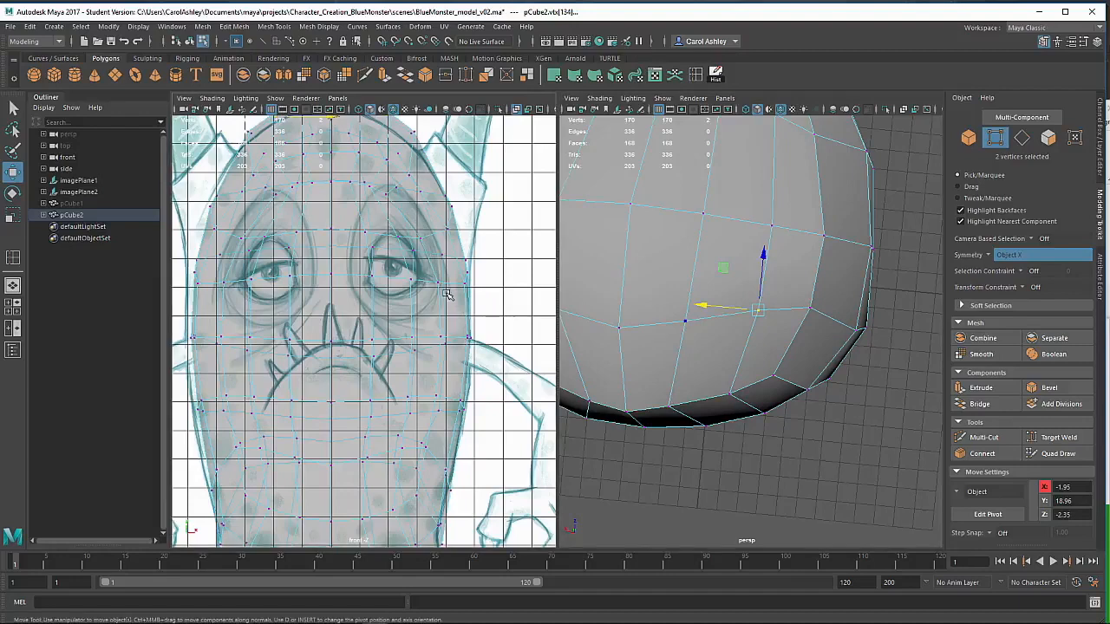
- Select the crown vertices on both sides of the centre and lower them to about Y 18.74 to match the head outline
middle_click_drag(409, 187, 387, 309, "alt")
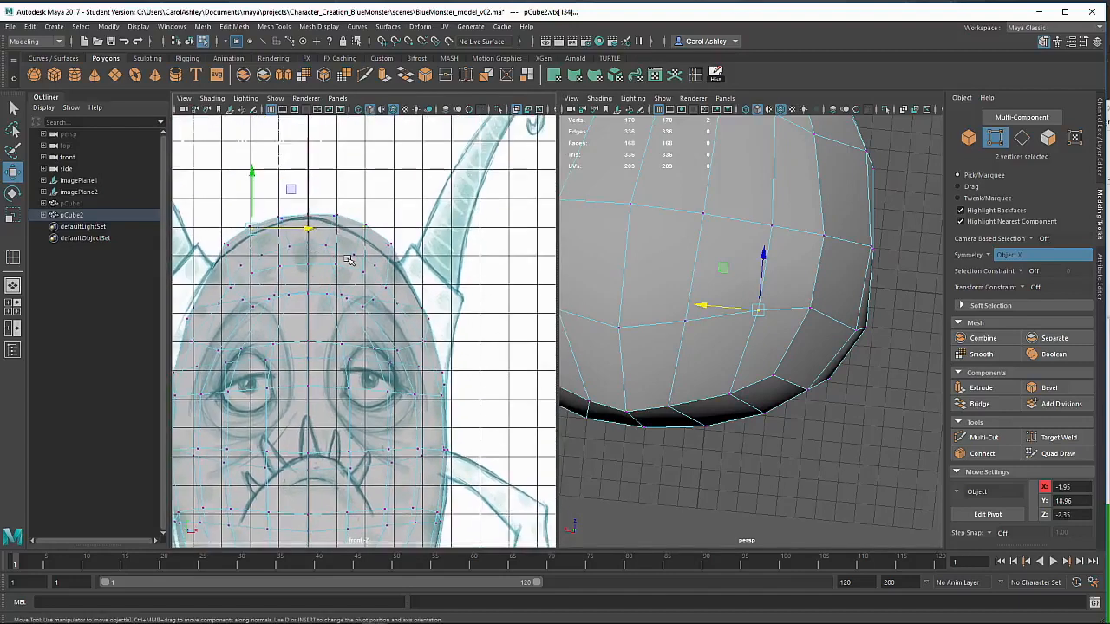
left_click_drag(694, 327, 696, 255, "alt")
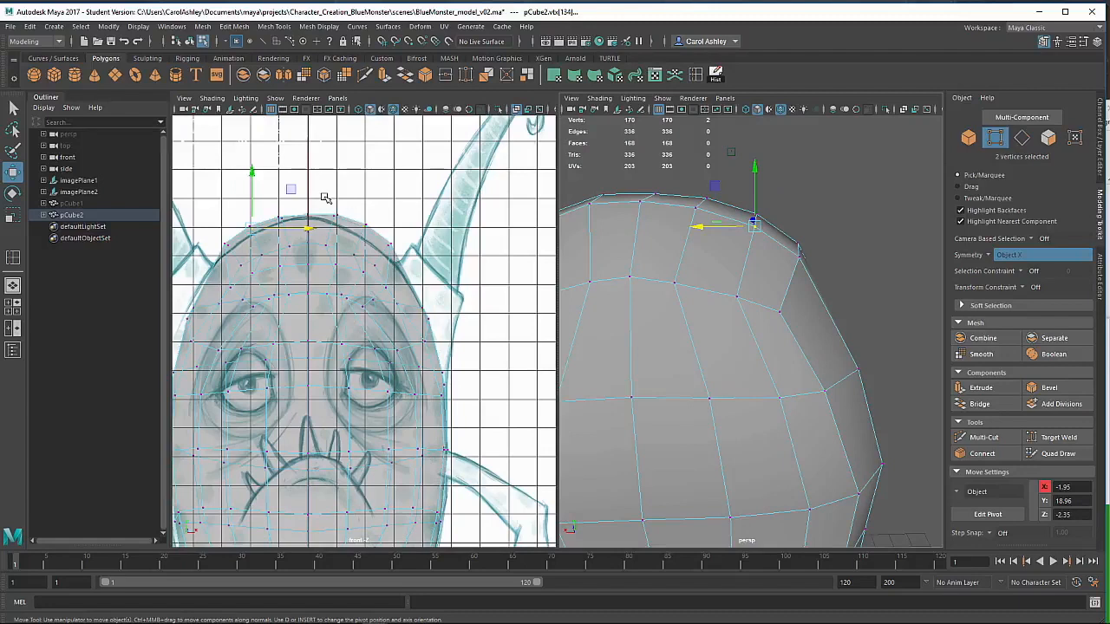
left_click_drag(396, 262, 399, 263)
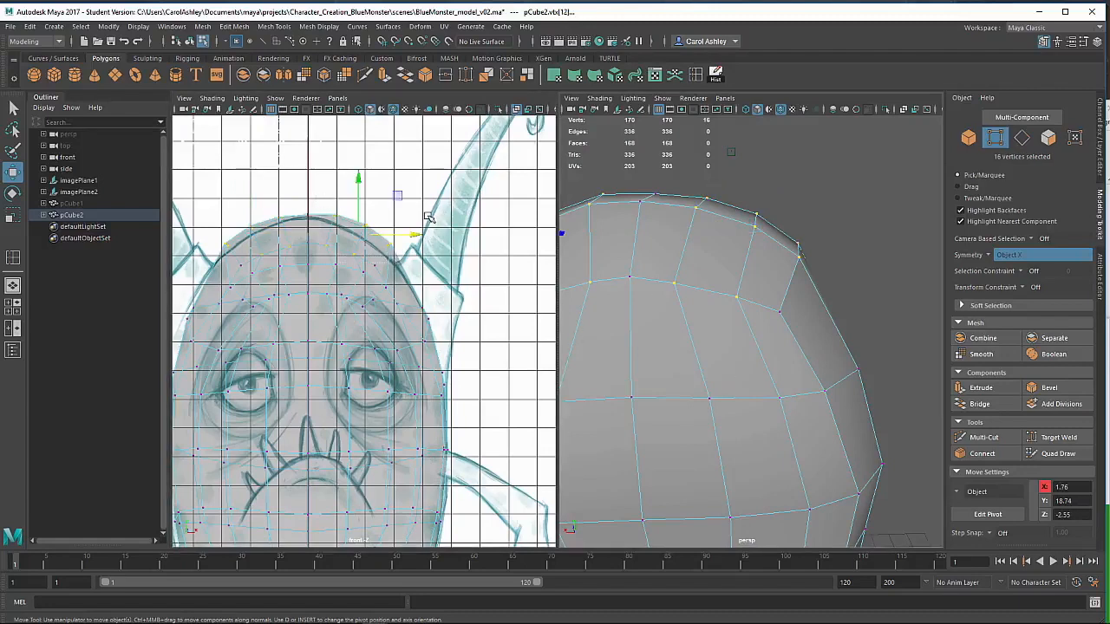
left_click_drag(386, 212, 382, 251)
left_click_drag(322, 203, 343, 219, "shift")
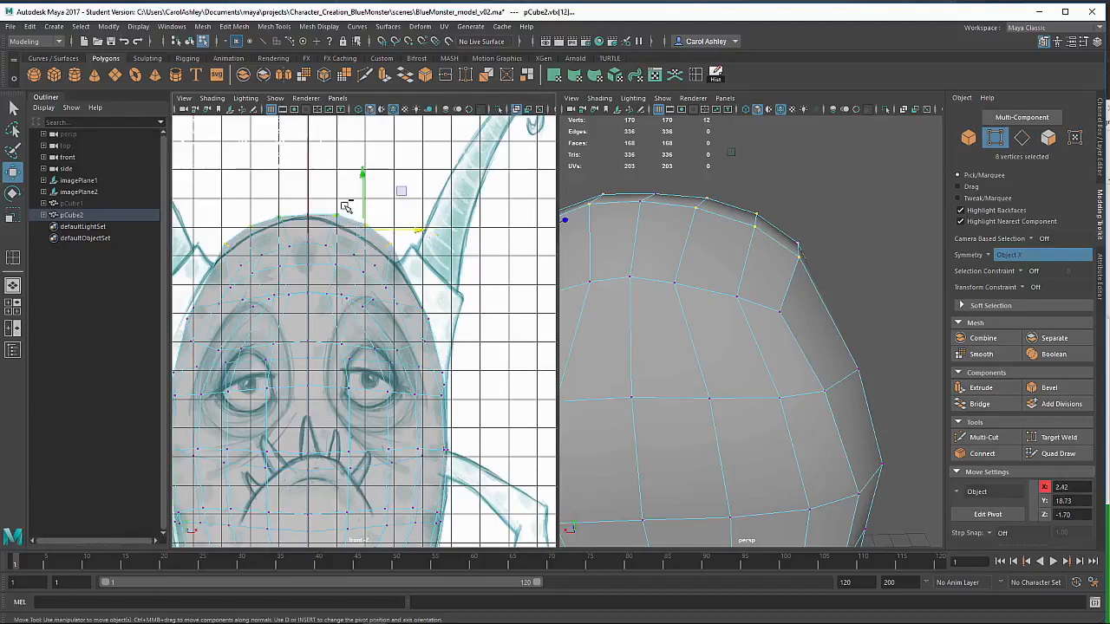
left_click_drag(364, 176, 364, 179)
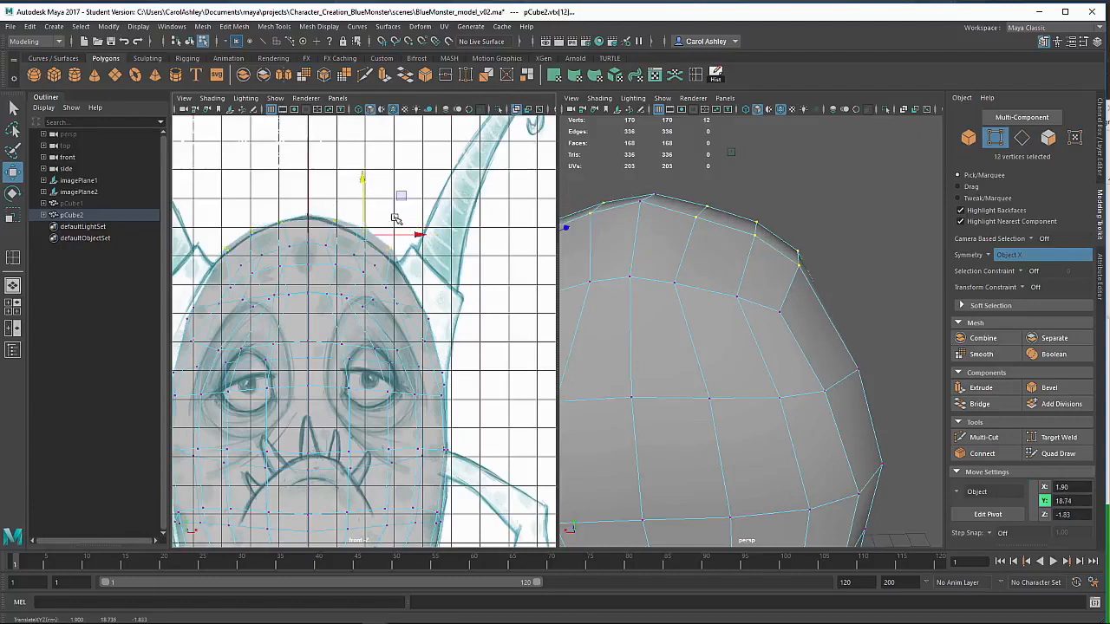
- Lower the four crown vertices at about X 1.99 to about Y 18.64 to follow the drawn head curve
left_click_drag(385, 267, 401, 232)
left_click_drag(568, 258, 755, 390, "alt")
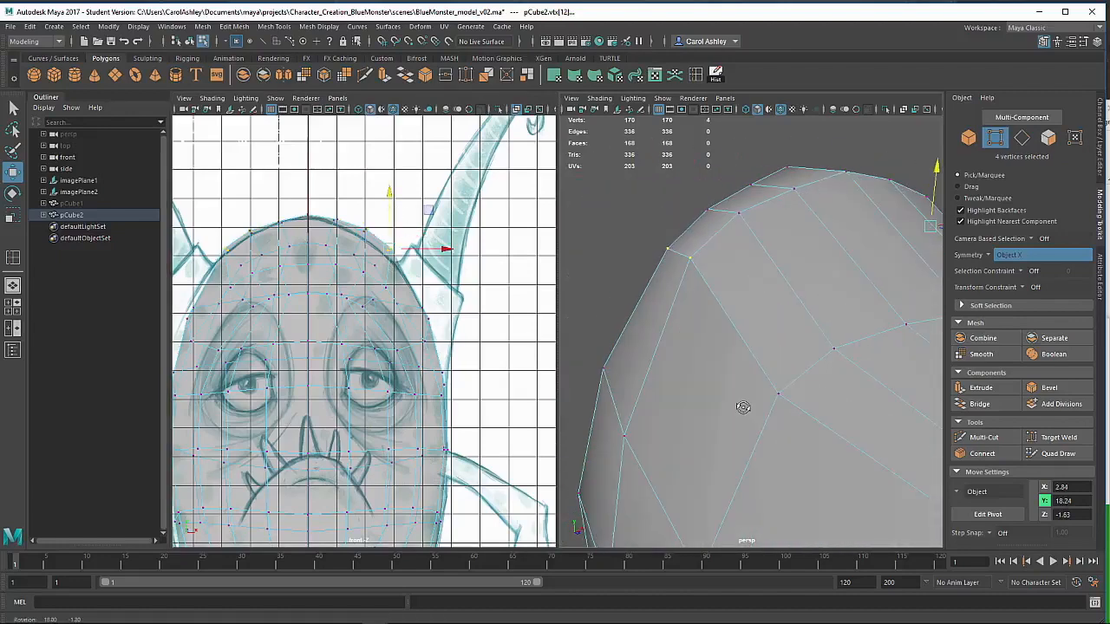
left_click_drag(385, 193, 372, 223)
left_click_drag(852, 295, 714, 283, "alt")
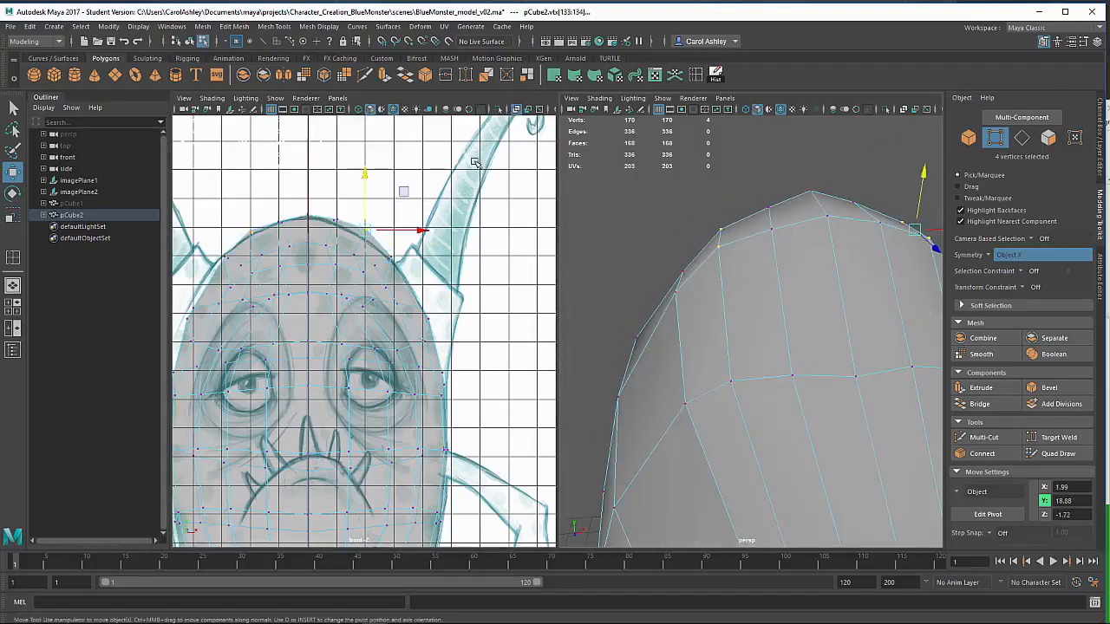
left_click_drag(365, 173, 365, 179)
- Examine the body's shape and edge flow from the front, back and side
middle_click_drag(506, 307, 466, 196, "alt")
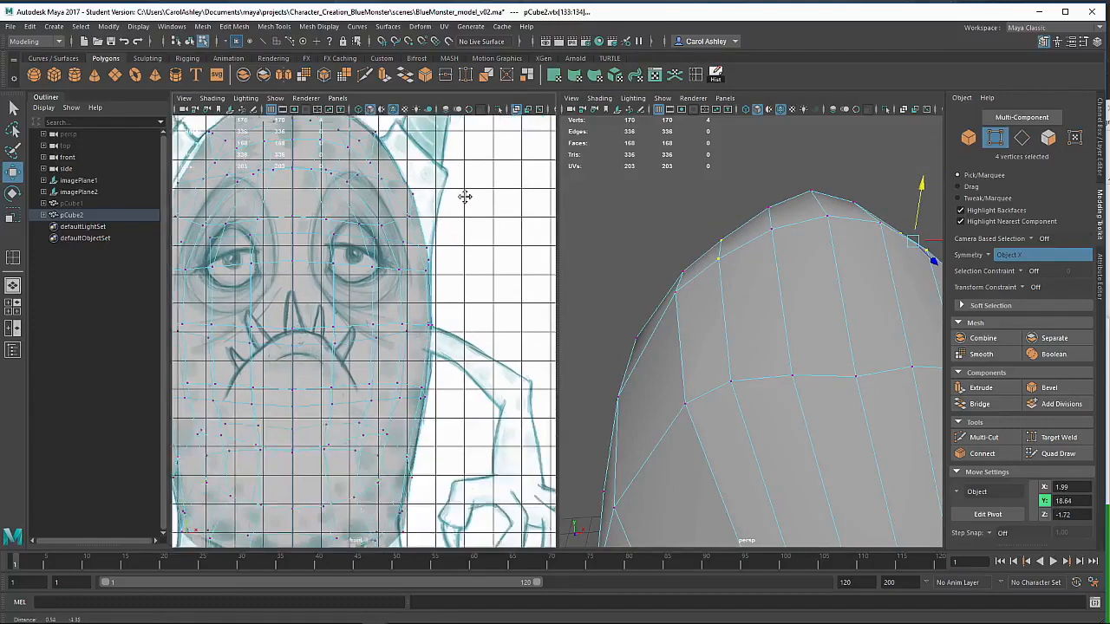
left_click_drag(880, 421, 807, 347, "alt")
scroll(757, 368, "down", 5)
left_click_drag(776, 396, 667, 429, "alt")
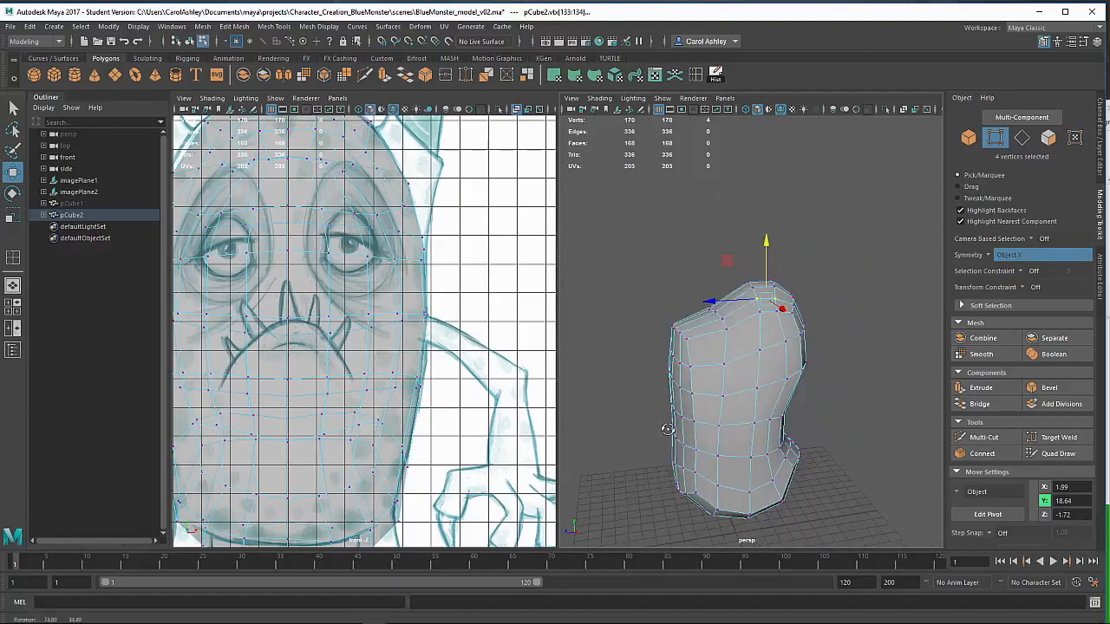
middle_click_drag(753, 430, 775, 457, "alt")
left_click_drag(775, 458, 676, 428, "alt")
middle_click_drag(724, 430, 722, 382, "alt")
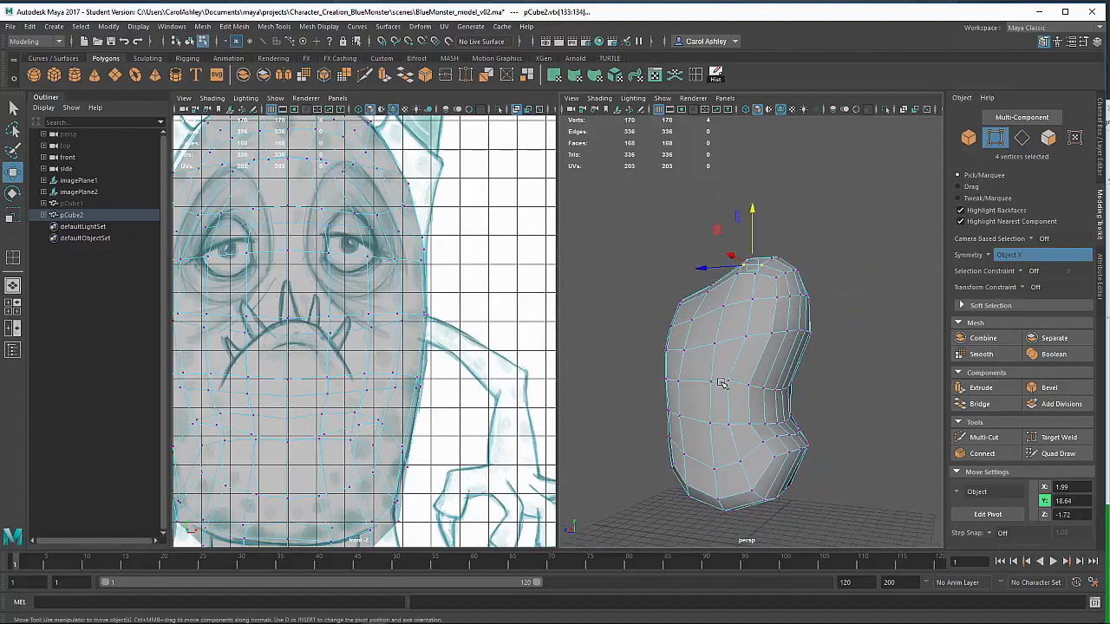
left_click_drag(722, 383, 620, 387, "alt")
right_click_drag(675, 379, 756, 369, "alt")
left_click_drag(698, 374, 720, 355, "alt")
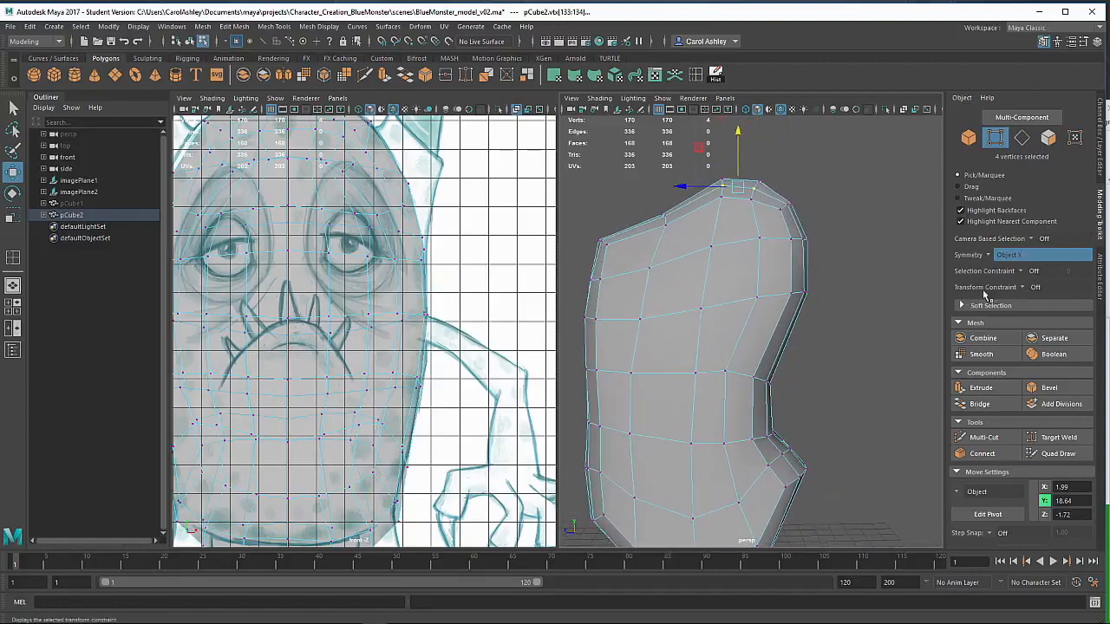
- Set the transform constraint to Edge and slide the four selected crown vertices along their edges to about Y 18.62
left_click(1024, 290)
left_click(1051, 307)
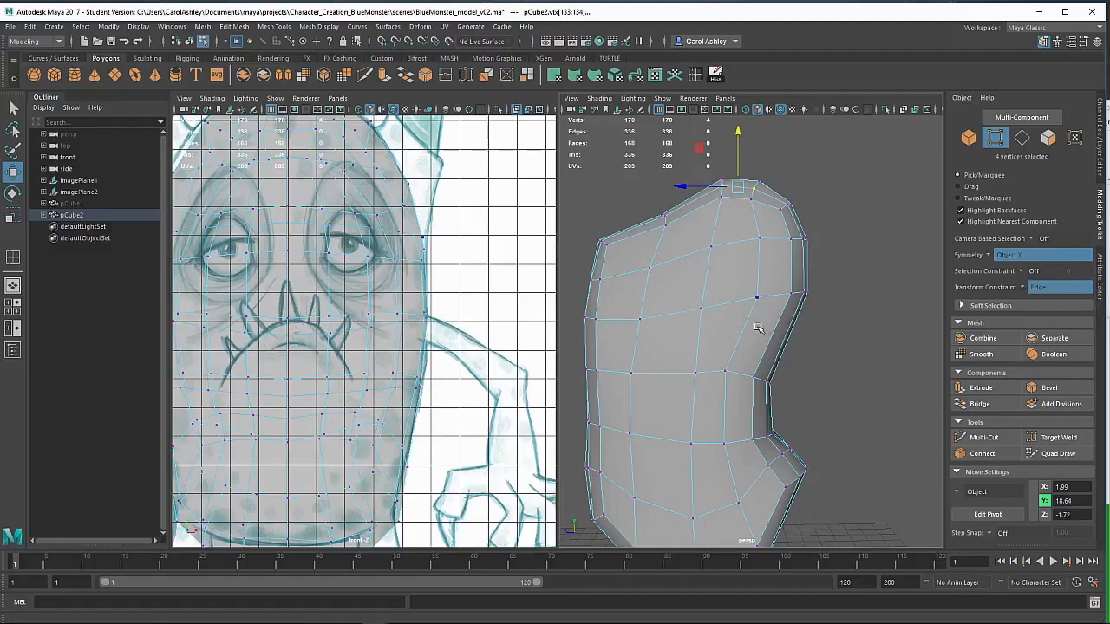
left_click_drag(758, 328, 703, 290, "alt")
right_click_drag(703, 289, 775, 289, "alt")
middle_click_drag(775, 290, 786, 425, "alt")
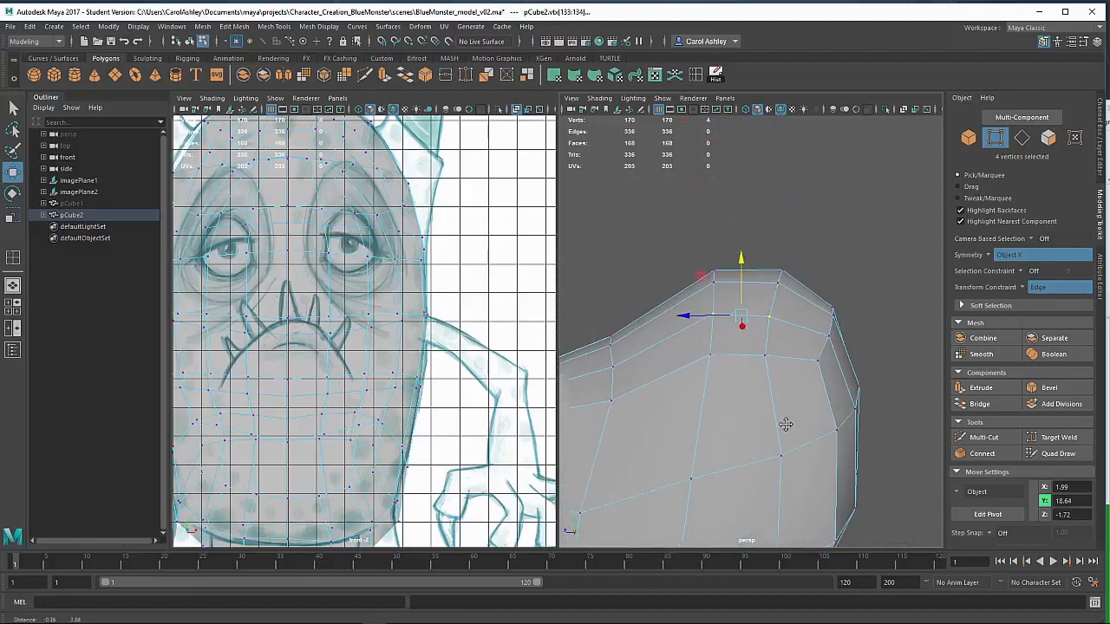
left_click_drag(740, 262, 695, 321)
left_click_drag(783, 359, 787, 360)
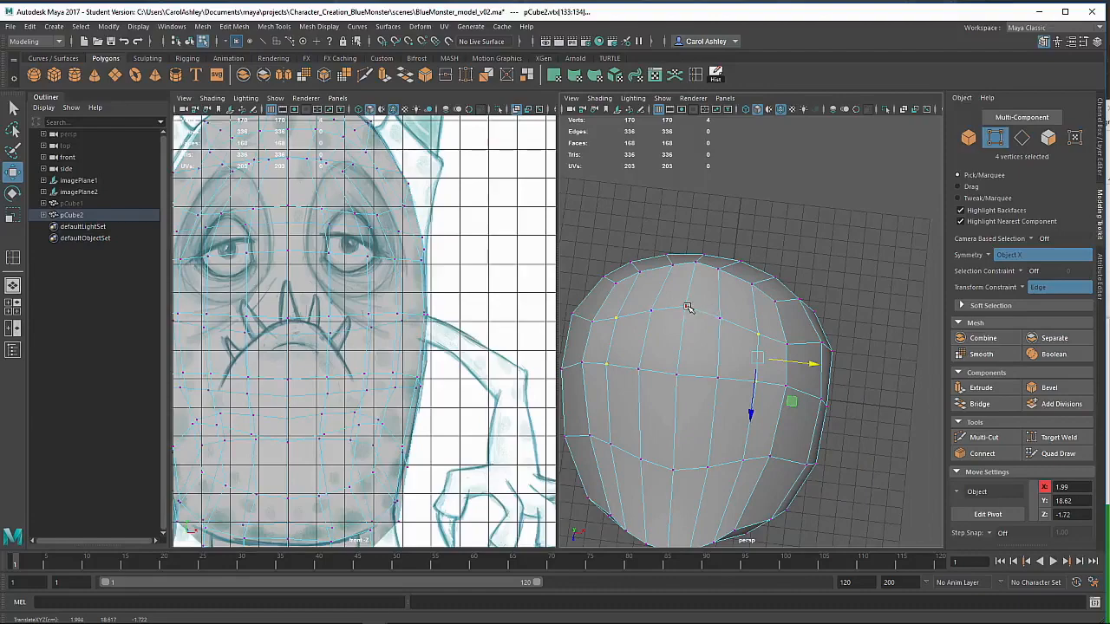
- Slide the mid-side vertex pairs along their edges to about Z -0.17 at Y 11.24 and about Z 0.35 at Y 8.79
left_click(684, 338)
left_click_drag(686, 340, 703, 293, "alt")
middle_click_drag(701, 315, 736, 231, "alt")
left_click_drag(711, 417, 711, 386, "alt")
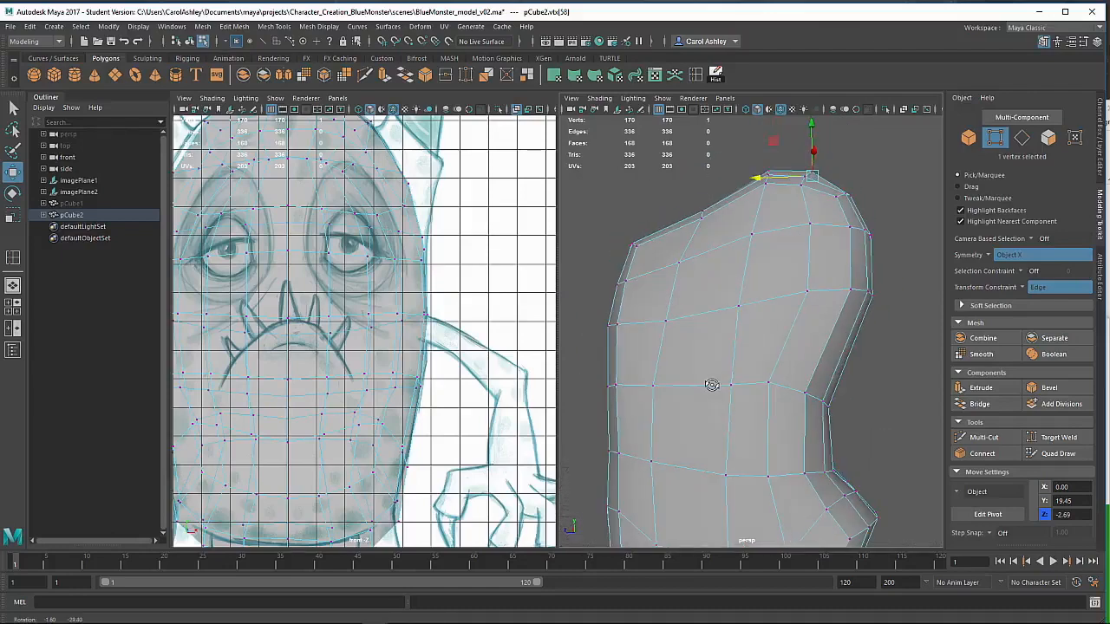
middle_click_drag(739, 278, 748, 196, "alt")
left_click_drag(751, 265, 731, 285, "alt")
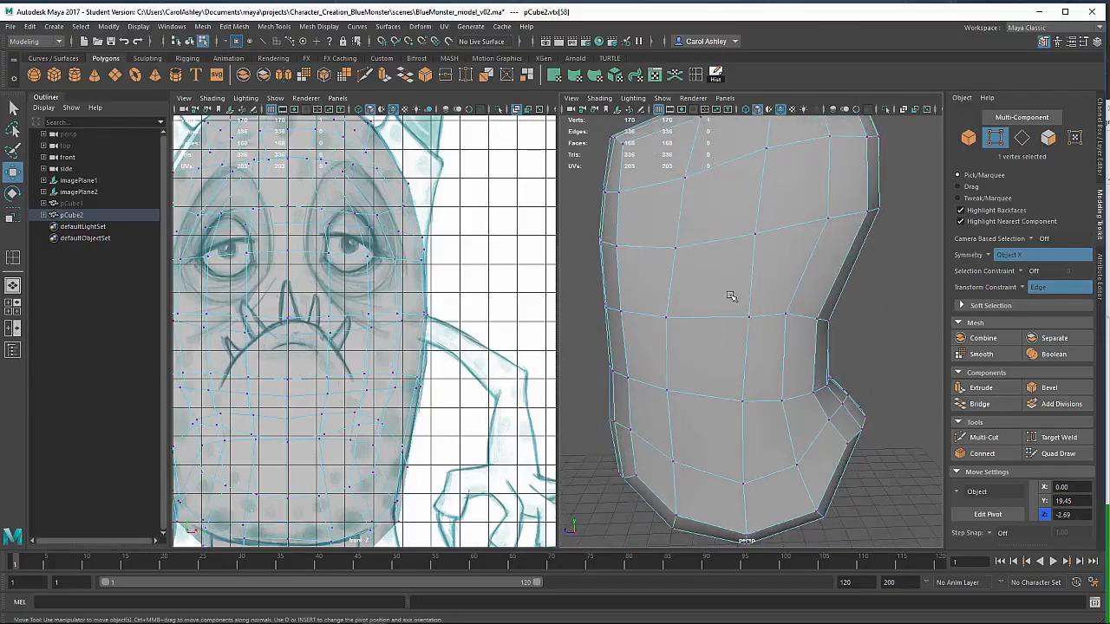
middle_click_drag(731, 285, 699, 271, "alt")
key("w")
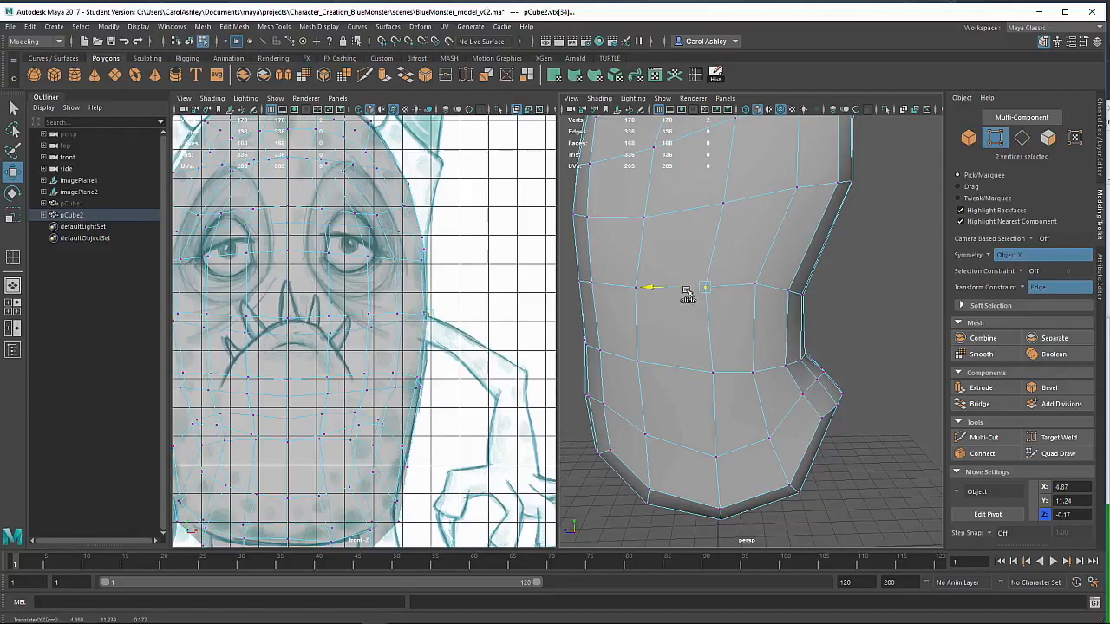
left_click(703, 372)
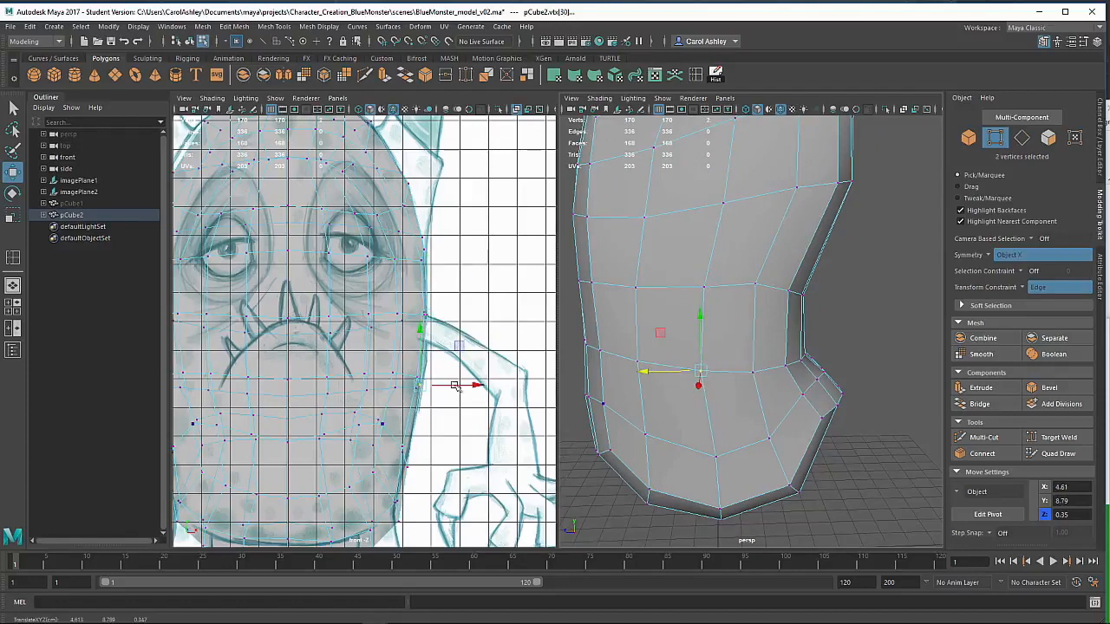
- Slide the two vertices beside the centreline on the upper head along their edges to about X 0.95, Y 17.67
left_click_drag(685, 395, 812, 393, "alt")
left_click(805, 428)
left_click_drag(812, 393, 761, 359, "alt")
left_click_drag(762, 360, 738, 439, "alt")
right_click_drag(721, 344, 920, 324, "alt")
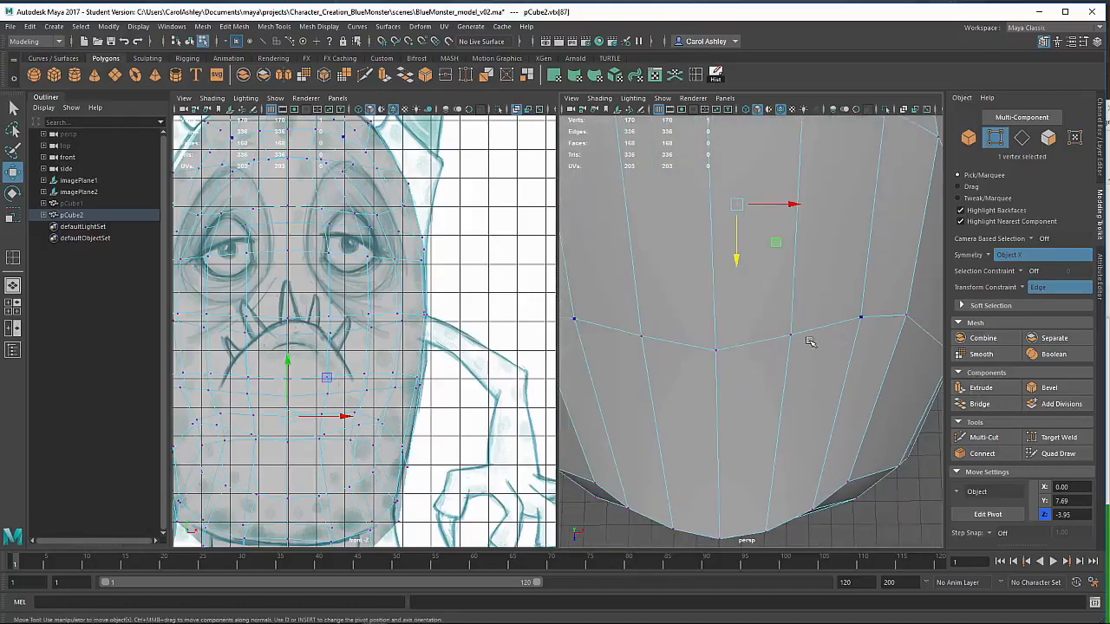
left_click(793, 336, "shift")
left_click_drag(792, 373, 793, 382)
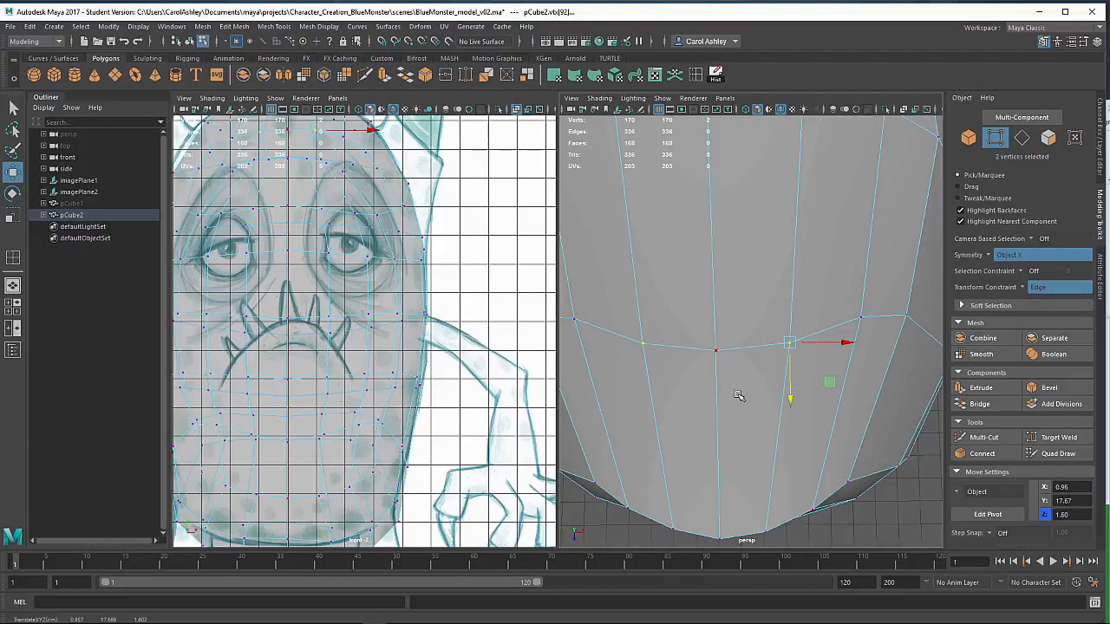
- Adjust the centre vertex and the pair beside it on the lower front row by sliding them along their edges
scroll(737, 396, "down", 3)
left_click_drag(700, 404, 747, 337, "alt")
left_click_drag(752, 387, 731, 337, "alt")
left_click(725, 314)
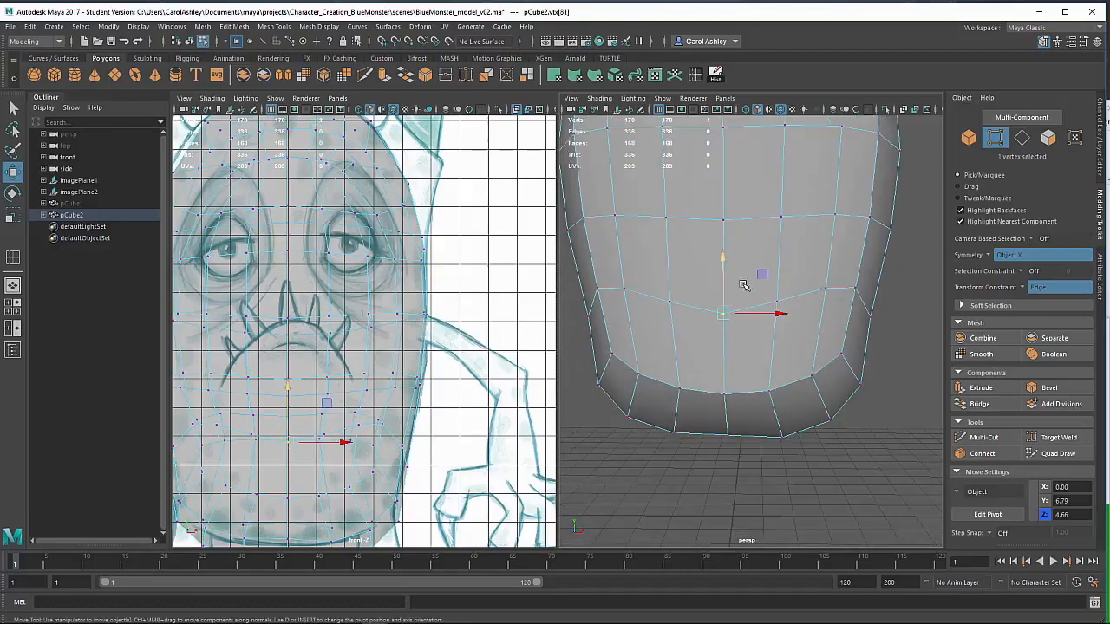
left_click(777, 298)
left_click_drag(779, 276, 733, 279)
- Slide the outer vertex pair of the lower front row down its edges to about Y 7.25
left_click(826, 294)
left_click(778, 277)
left_click_drag(800, 325, 768, 317, "alt")
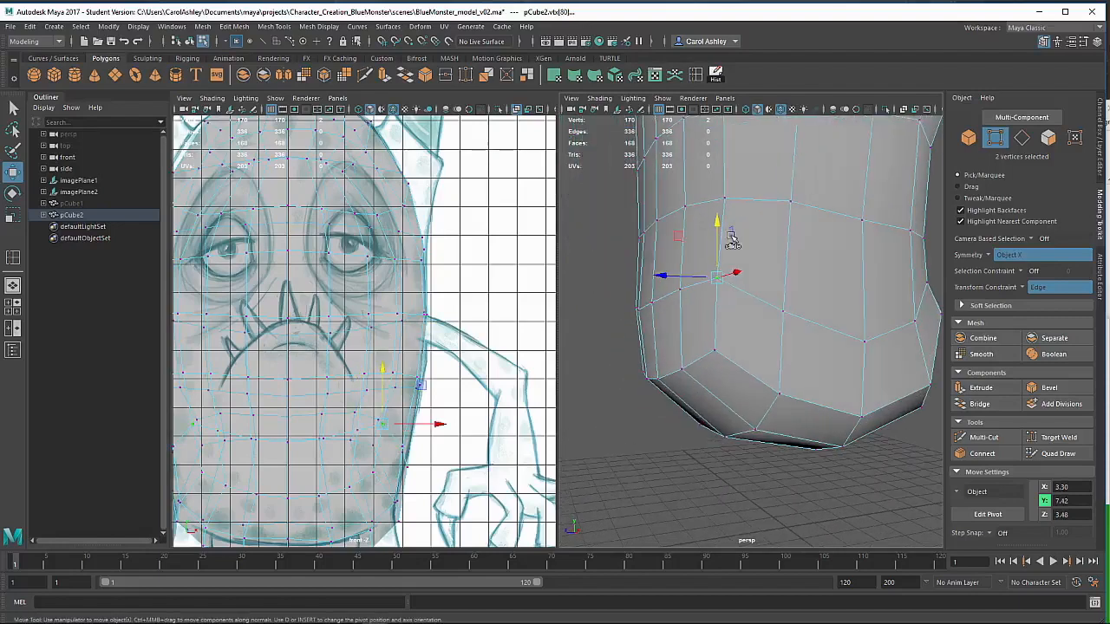
left_click_drag(719, 233, 720, 238)
- Slide the lower side vertex pair along its edges to about Y 6.09, evening out the row around the body
left_click_drag(735, 271, 707, 307, "alt")
middle_click_drag(807, 318, 765, 378, "alt")
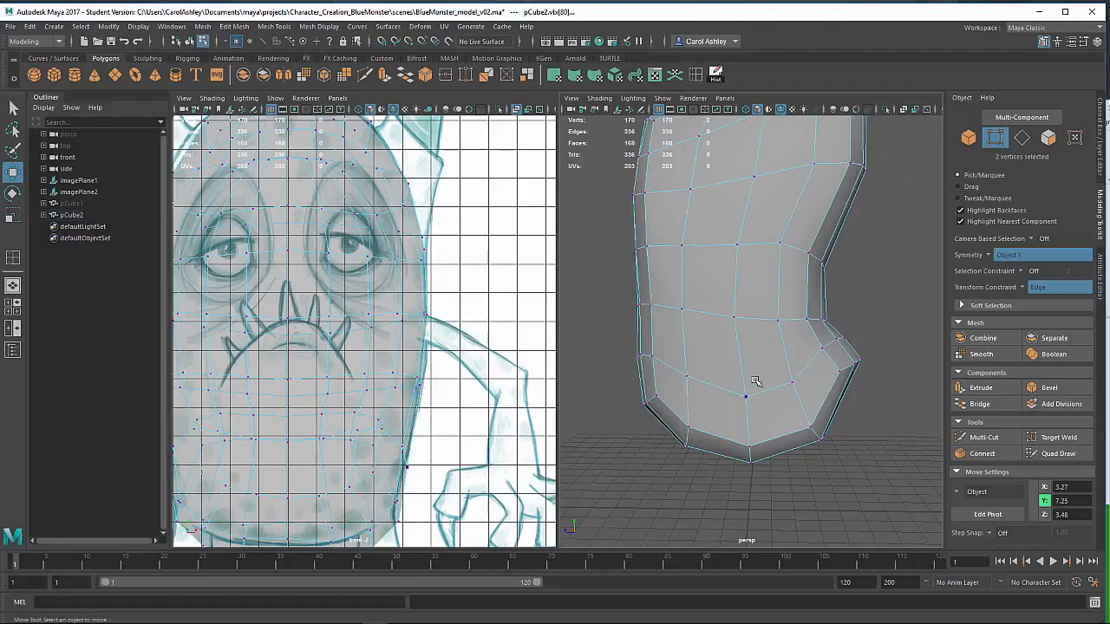
left_click(746, 396)
mouse_move(747, 379)
left_mouse_down()
mouse_move(775, 355)
mouse_move(775, 367)
mouse_move(789, 340)
mouse_move(760, 373)
left_mouse_up()
middle_click_drag(758, 394, 779, 324, "alt")
right_click_drag(778, 323, 828, 331, "alt")
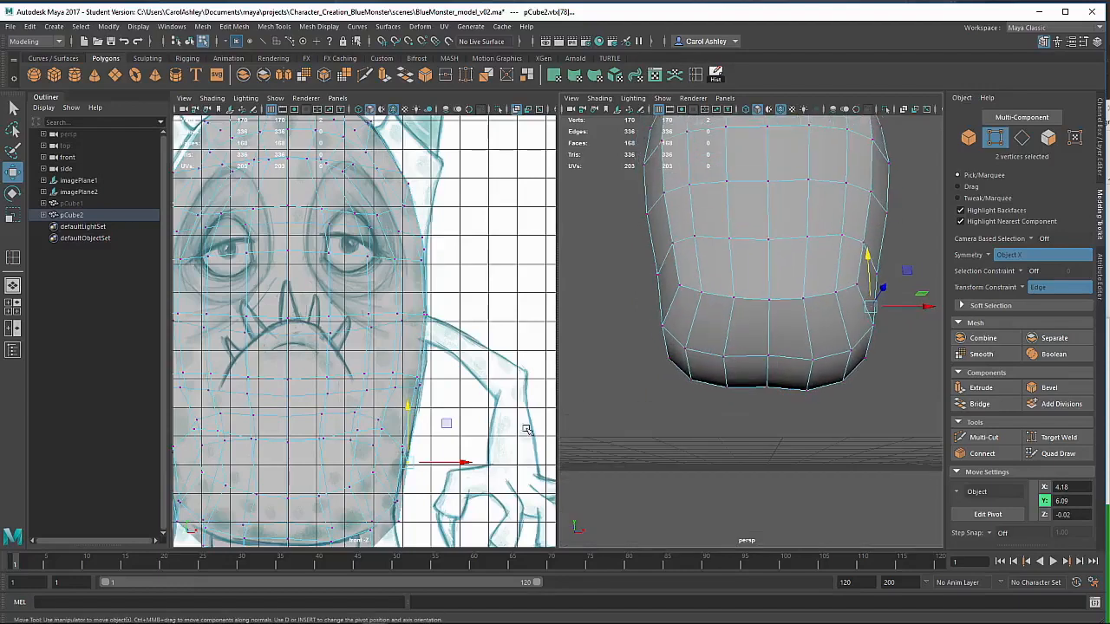
- Bring the lower body into view against the front drawing and set the transform constraint to Off
middle_click_drag(464, 505, 513, 397, "alt")
middle_click_drag(429, 435, 454, 428, "alt")
right_click_drag(454, 428, 517, 432, "alt")
middle_click_drag(517, 432, 507, 397, "alt")
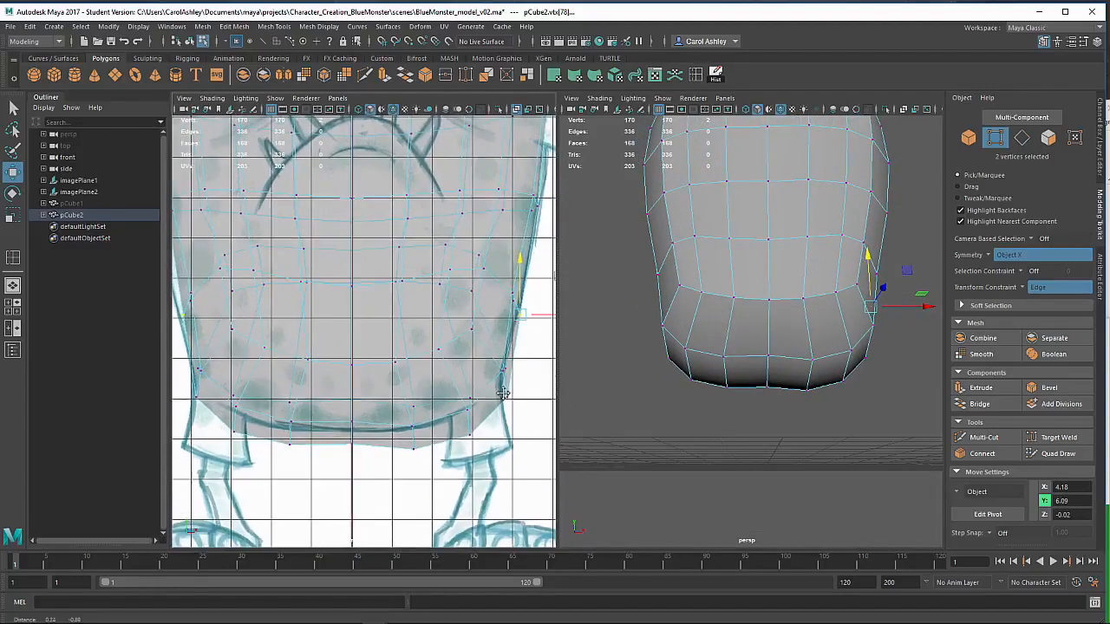
left_click_drag(858, 330, 796, 355, "alt")
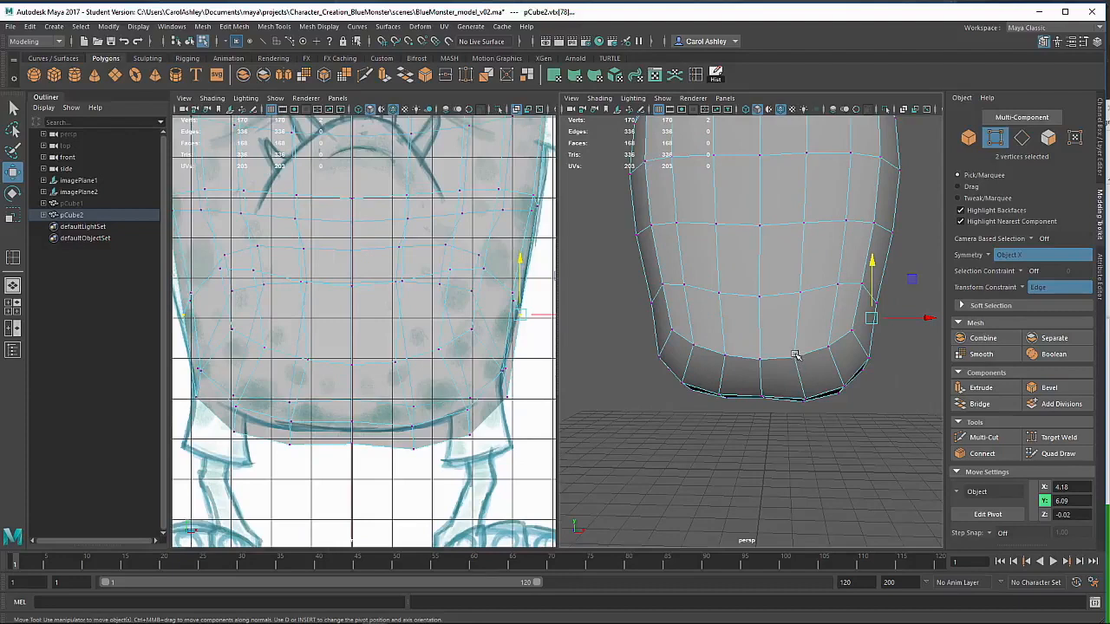
right_click_drag(474, 359, 421, 279)
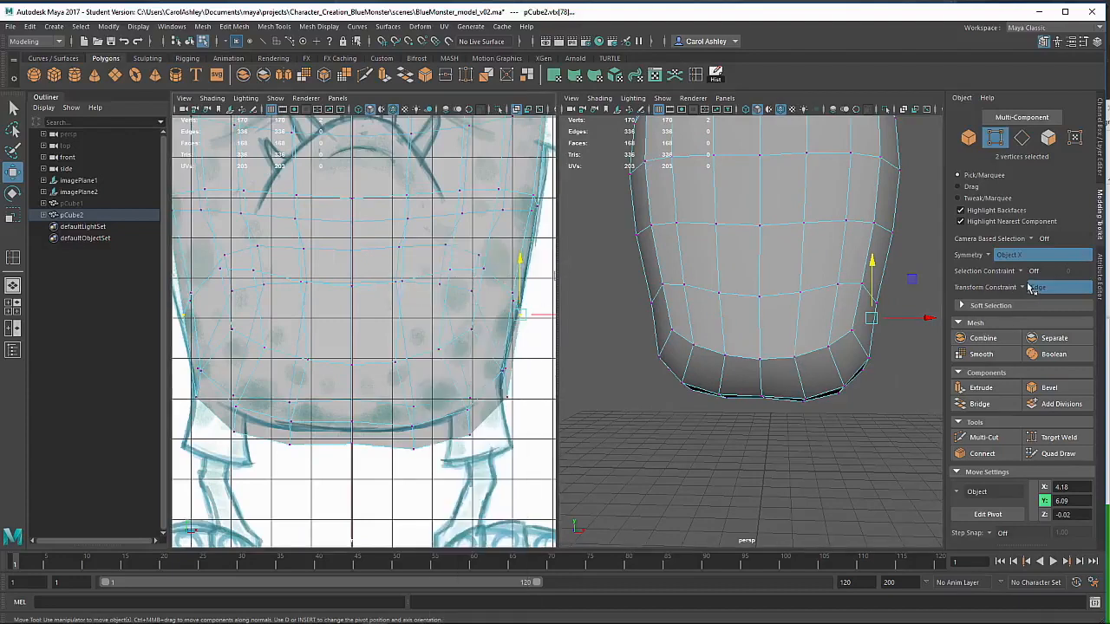
left_click(1025, 289)
left_click(1039, 294)
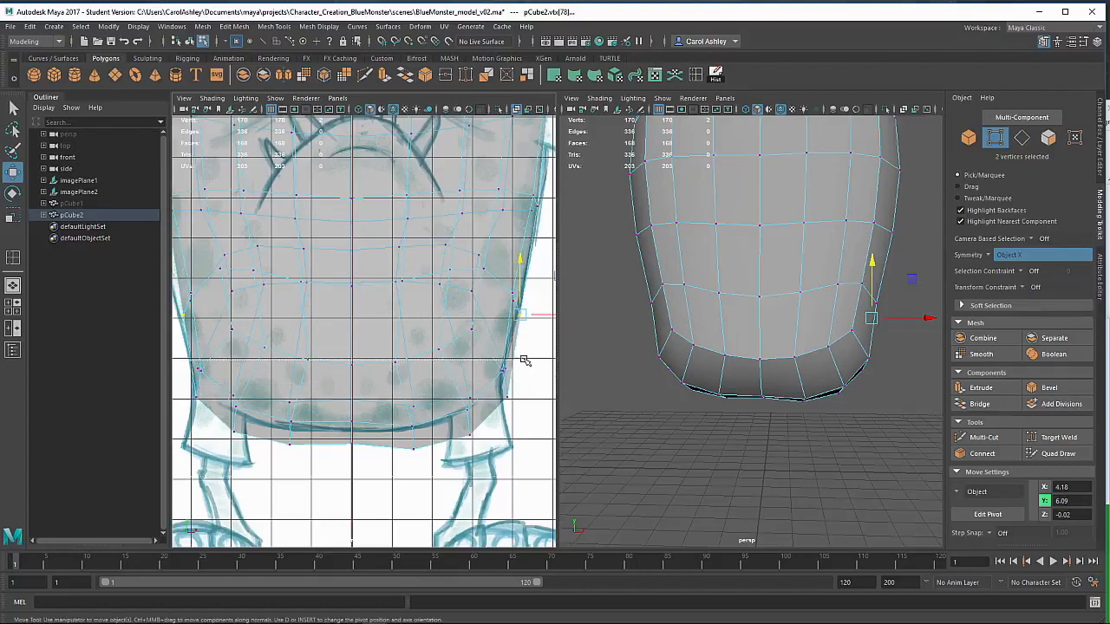
- Raise the 28 bottom vertices to about Y 4.49, and 18 of the lowest ones to about Y 4.25, matching the drawn underside
left_click_drag(524, 360, 542, 358)
mouse_move(767, 416)
left_mouse_down("alt")
mouse_move(605, 392)
mouse_move(773, 422)
mouse_move(753, 414)
left_mouse_up("alt")
left_click_drag(824, 359, 843, 345)
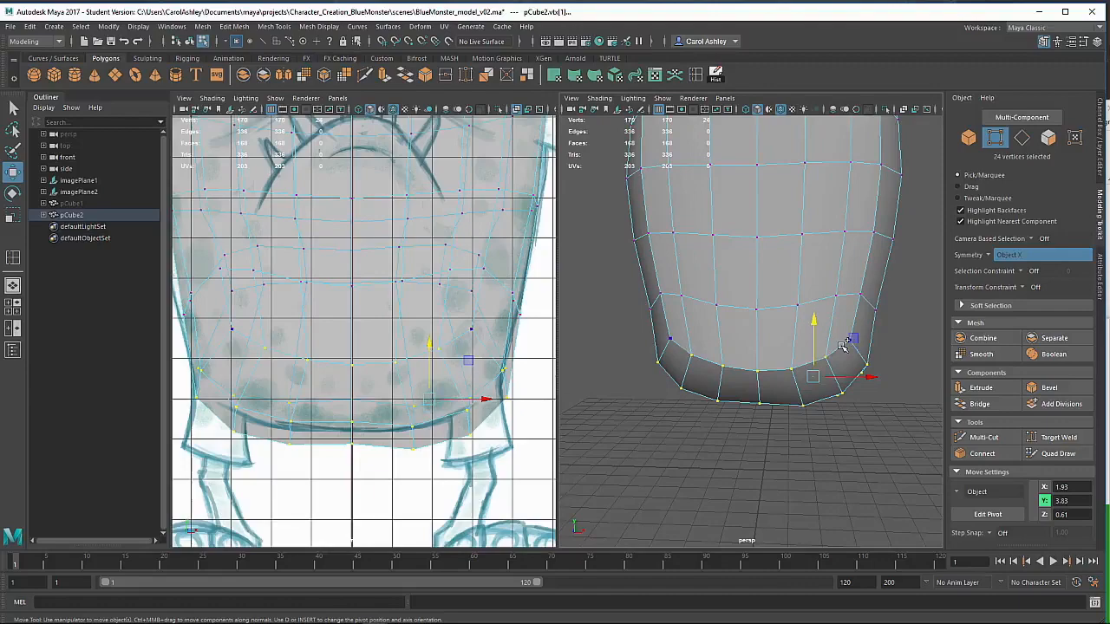
mouse_move(809, 460)
left_mouse_down("alt")
mouse_move(639, 445)
mouse_move(711, 460)
mouse_move(741, 490)
mouse_move(803, 465)
left_mouse_up("alt")
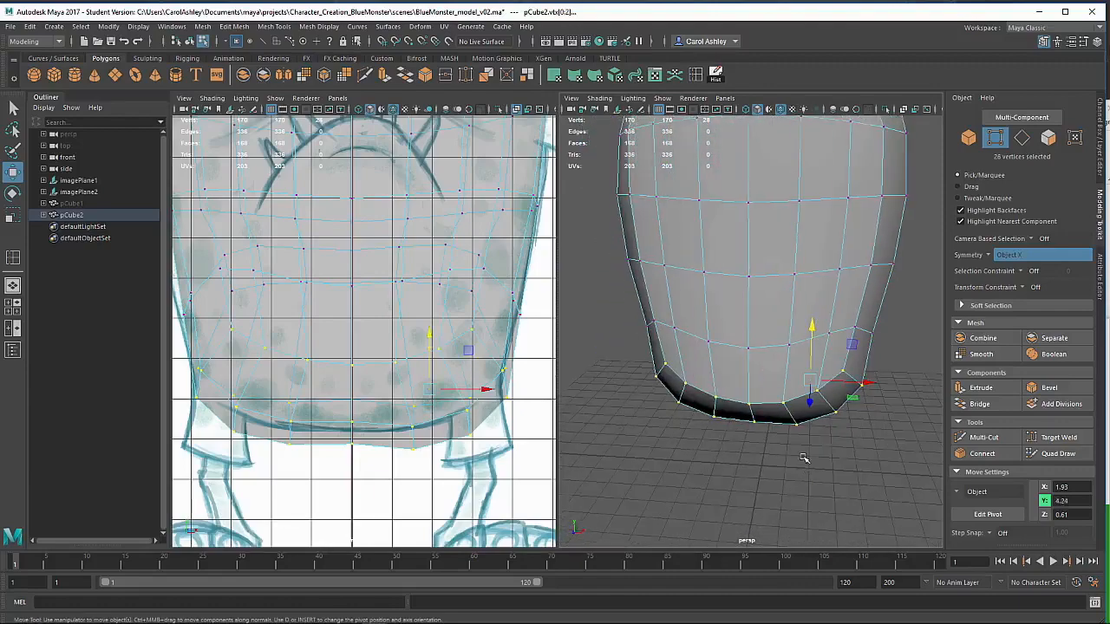
left_click_drag(811, 326, 816, 321)
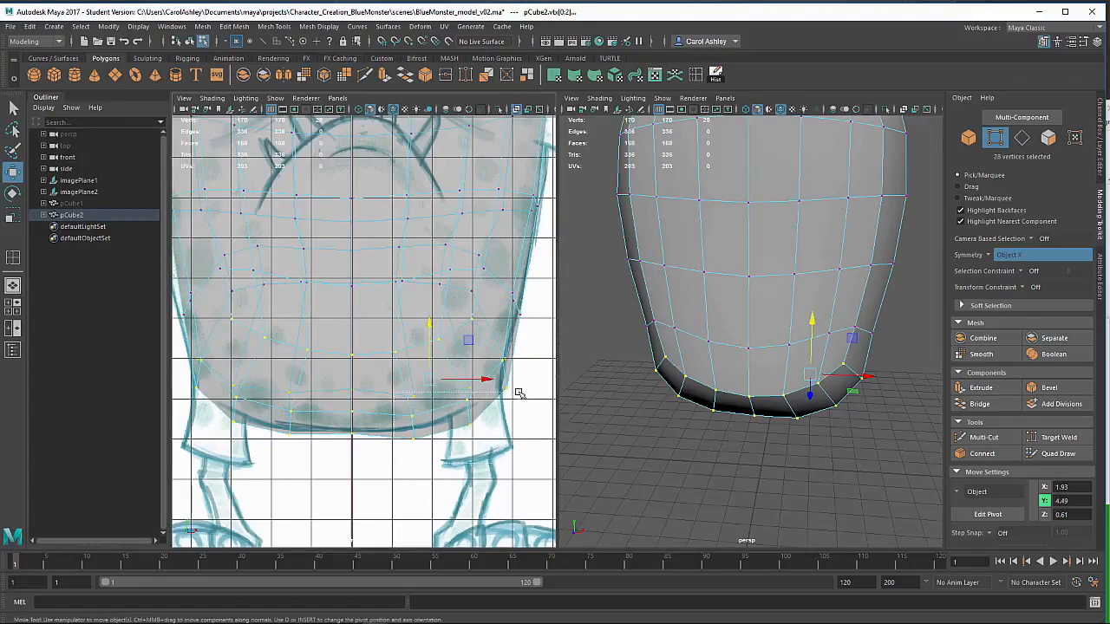
left_click_drag(527, 356, 531, 359)
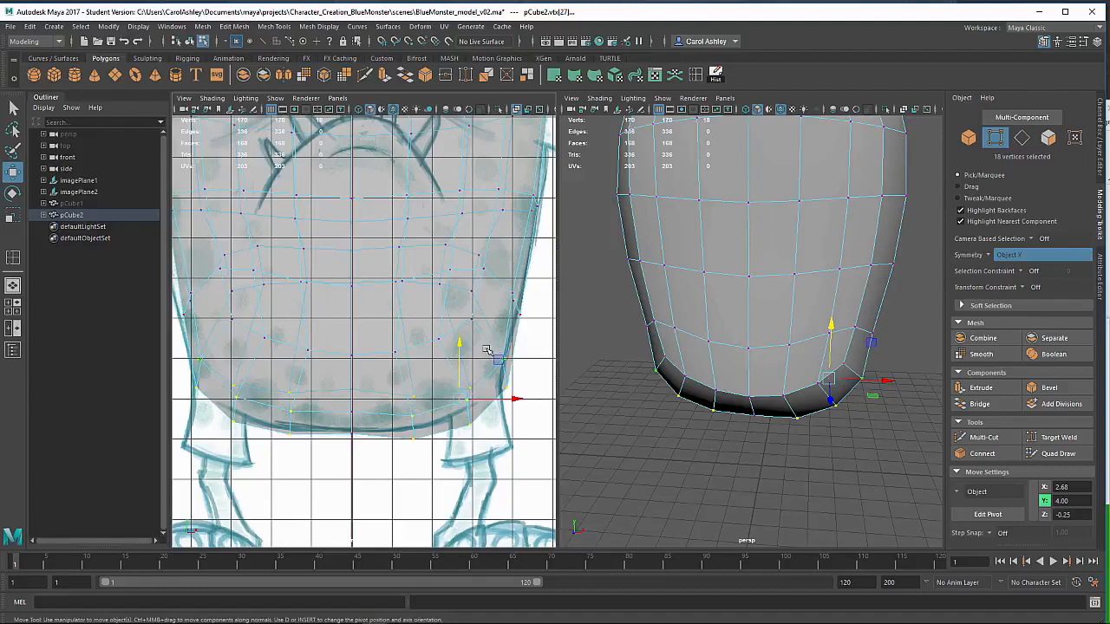
left_click_drag(465, 346, 467, 338)
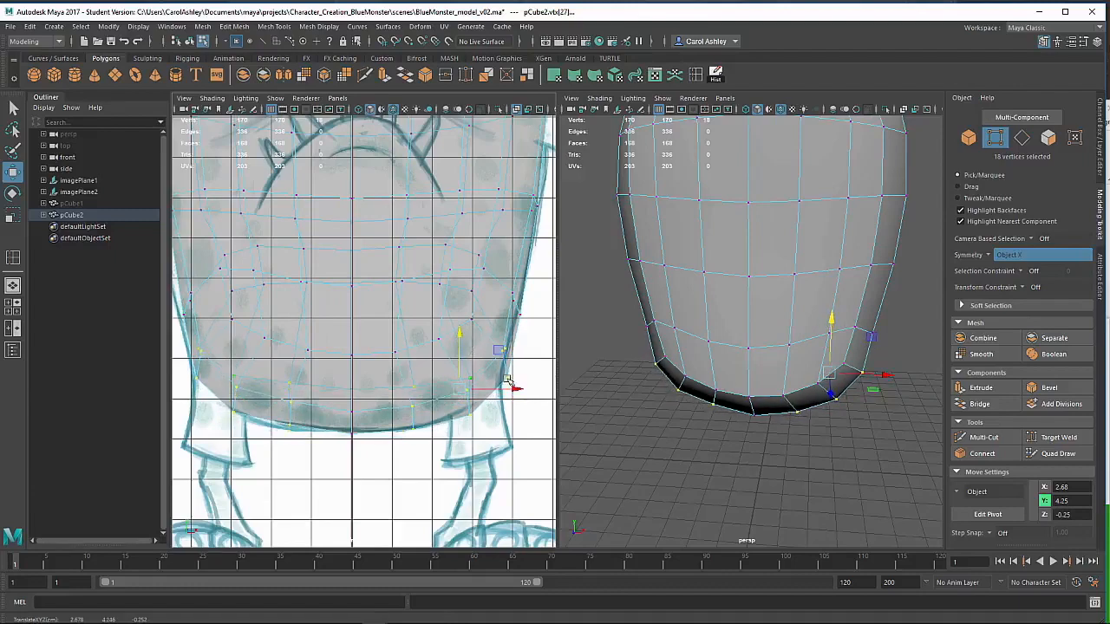
- Examine the rounded underside and overall body shape from the sides, below and back
left_click_drag(770, 410, 633, 393, "alt")
middle_click_drag(728, 416, 786, 426, "alt")
left_click_drag(708, 435, 685, 271, "alt")
left_click_drag(717, 343, 741, 340, "alt")
left_click_drag(752, 384, 707, 384, "alt")
left_click_drag(639, 391, 743, 342, "alt")
- Switch the body back to object mode and compare its whole shape with the front drawing and in perspective
right_click_drag(731, 280, 791, 265)
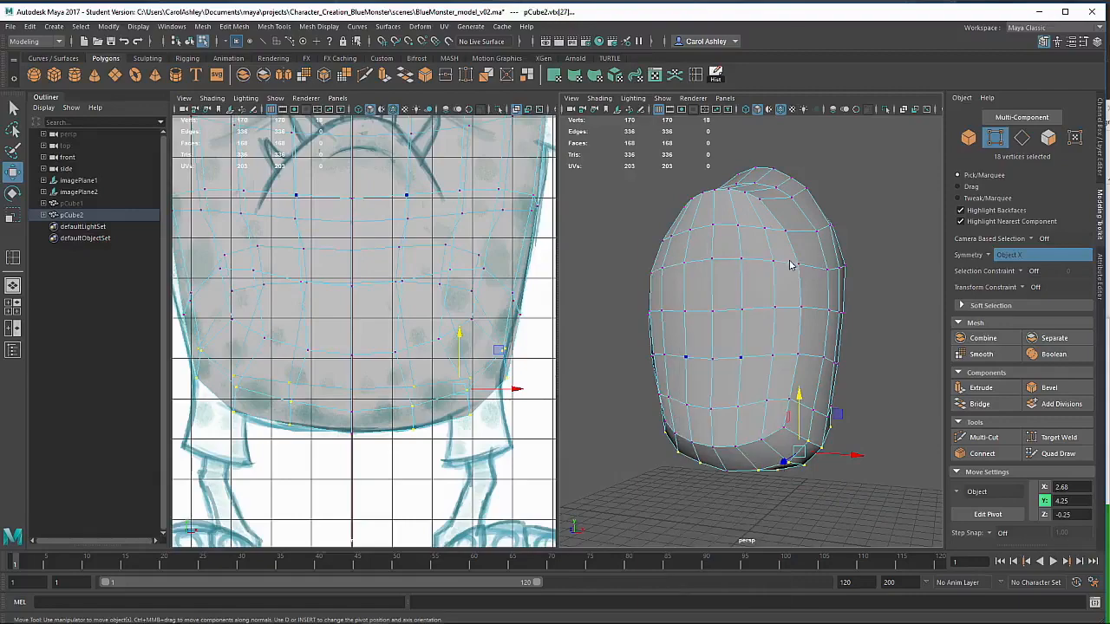
scroll(736, 332, "down", 3)
middle_click_drag(738, 331, 756, 363, "alt")
scroll(310, 272, "down", 8)
middle_click_drag(366, 316, 379, 391, "alt")
left_click_drag(771, 412, 736, 438, "alt")
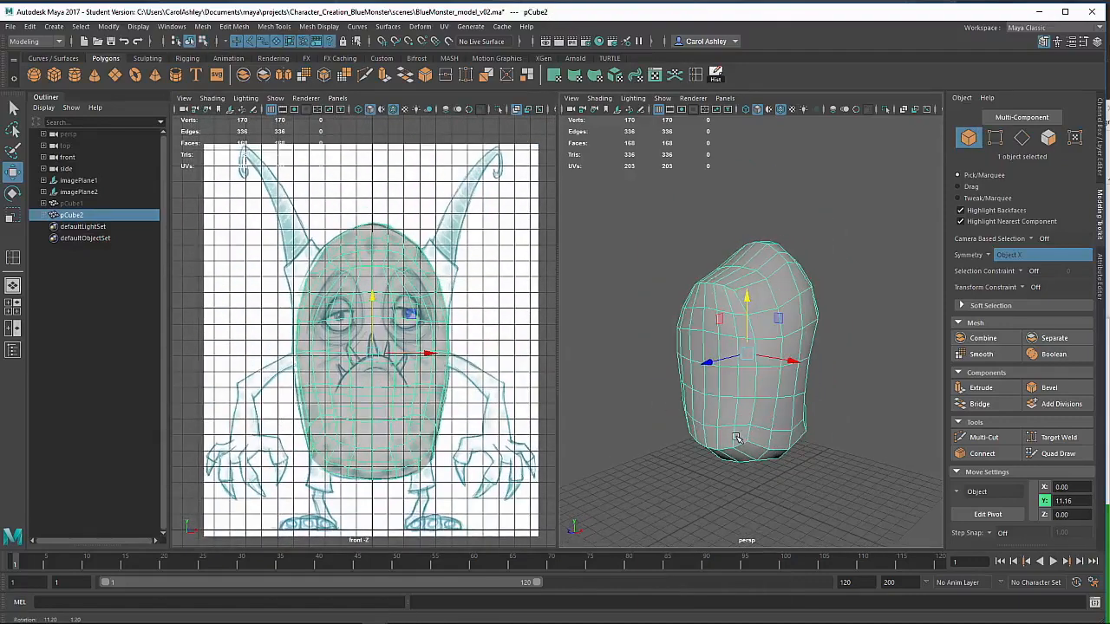
middle_click_drag(736, 438, 748, 408, "alt")
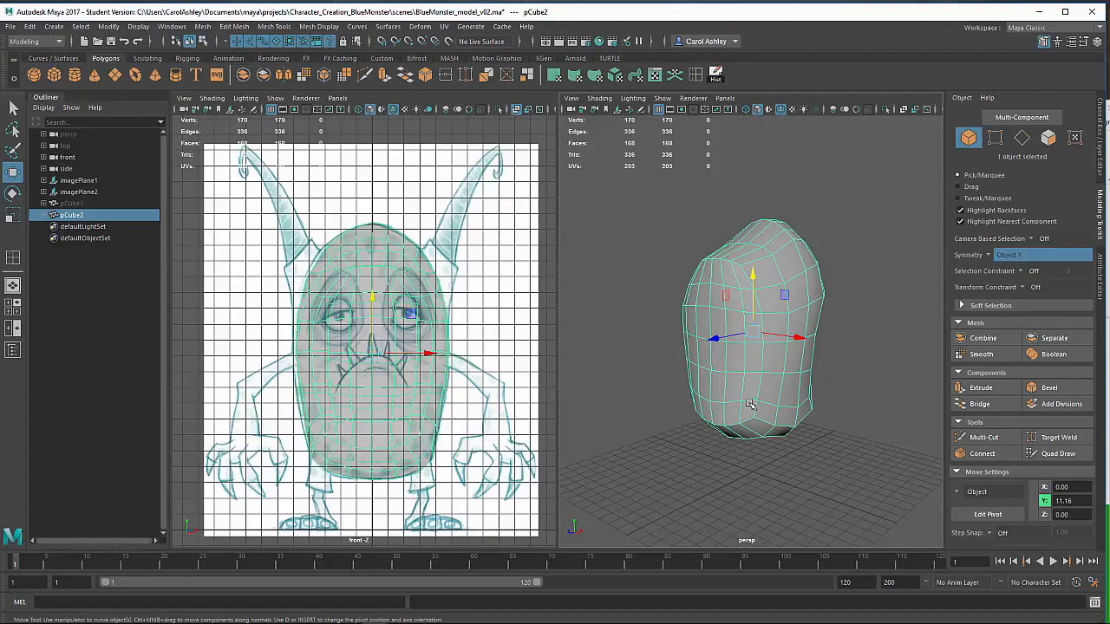